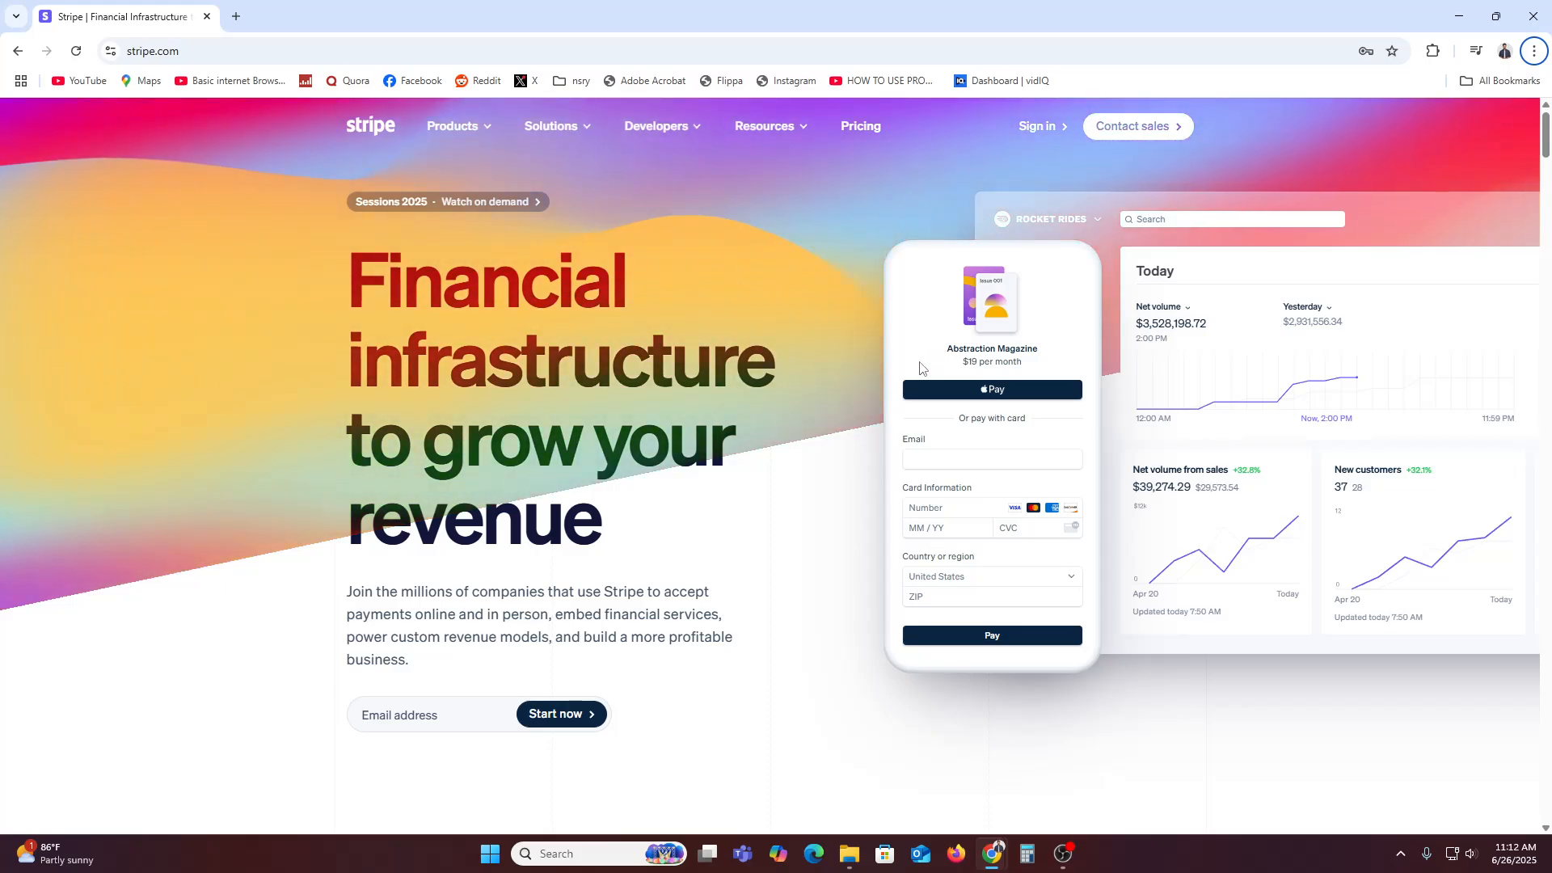
pyautogui.click(161, 51)
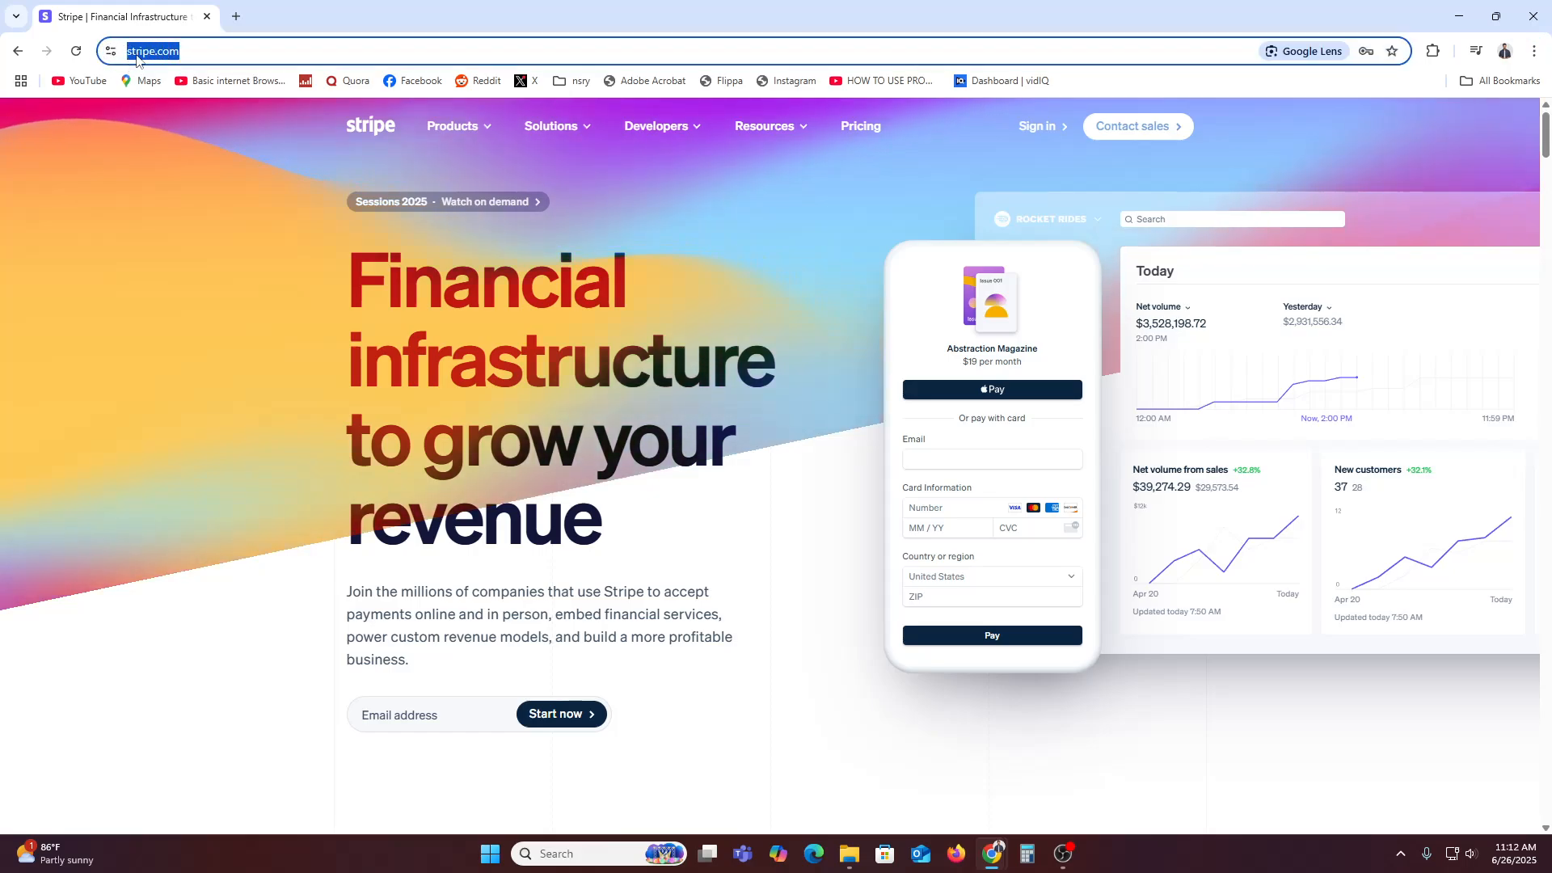
pyautogui.click(527, 519)
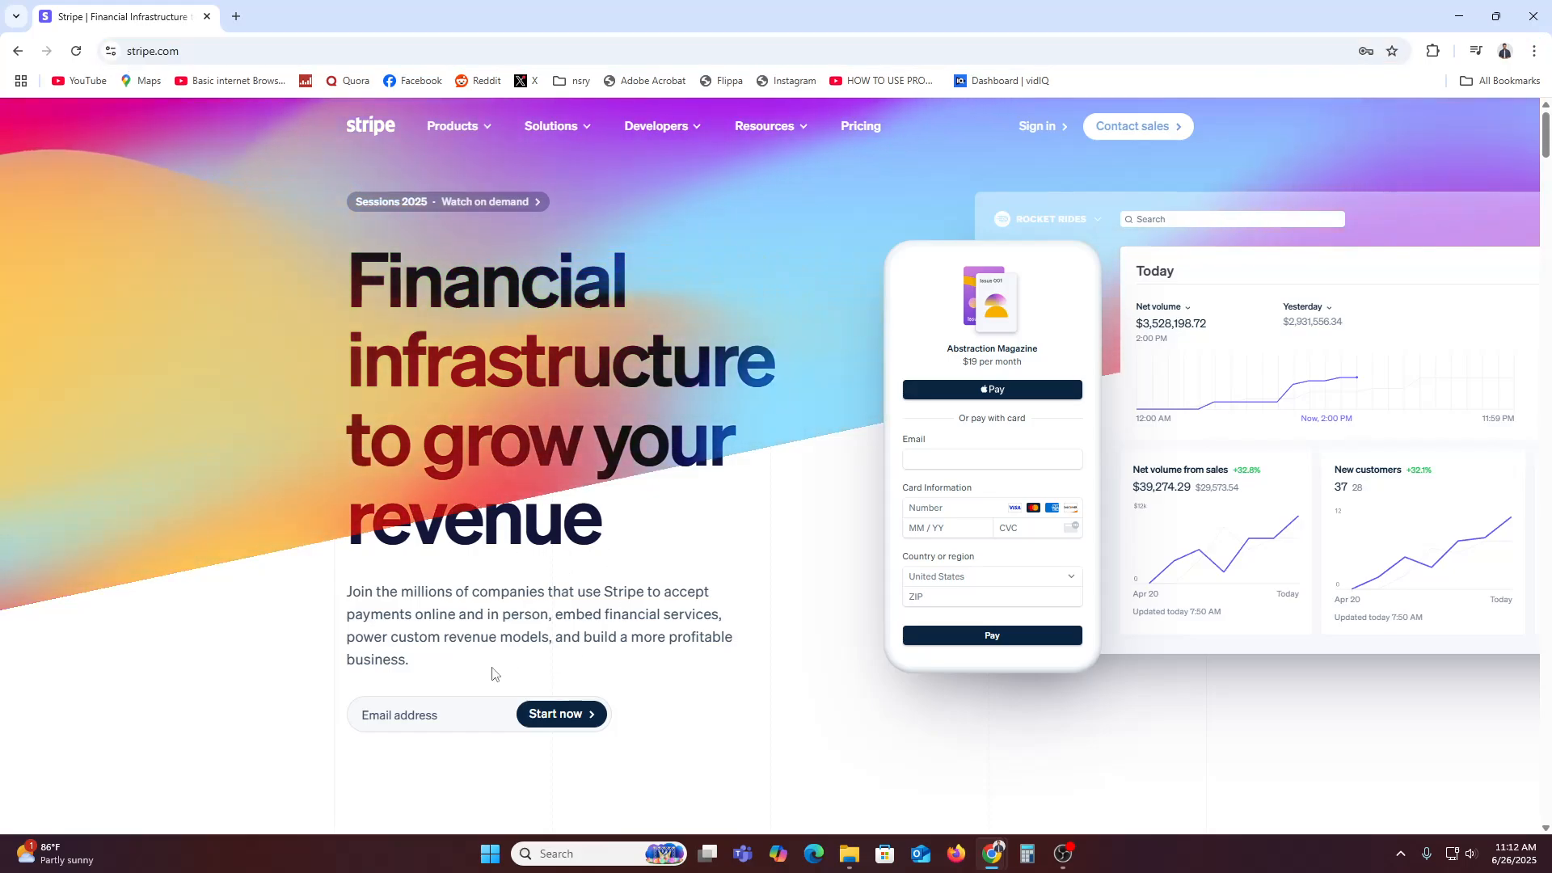
pyautogui.click(386, 700)
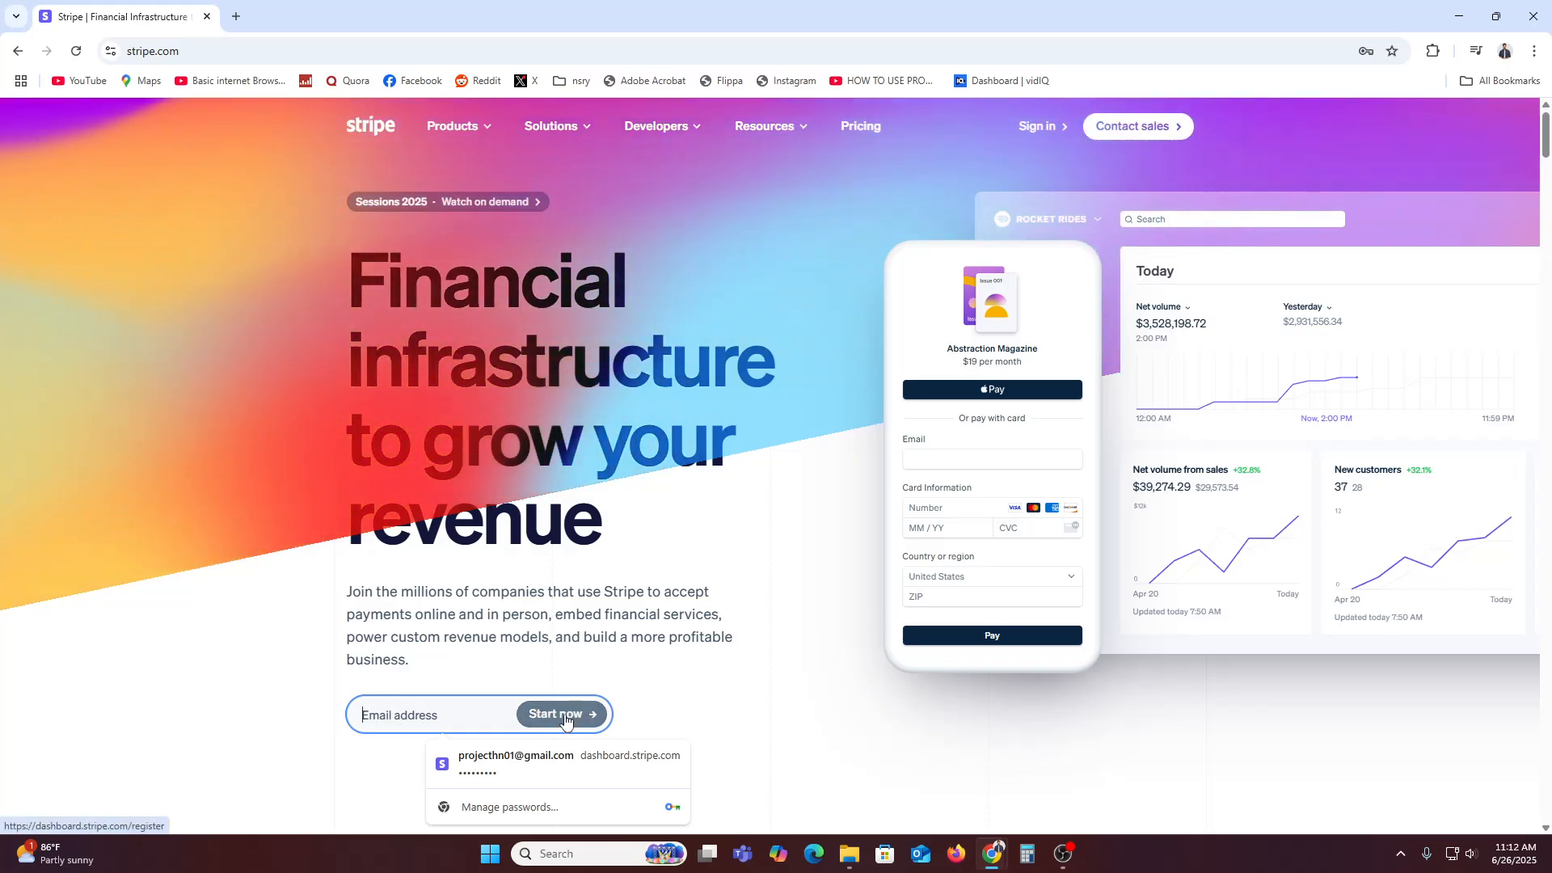
pyautogui.click(637, 592)
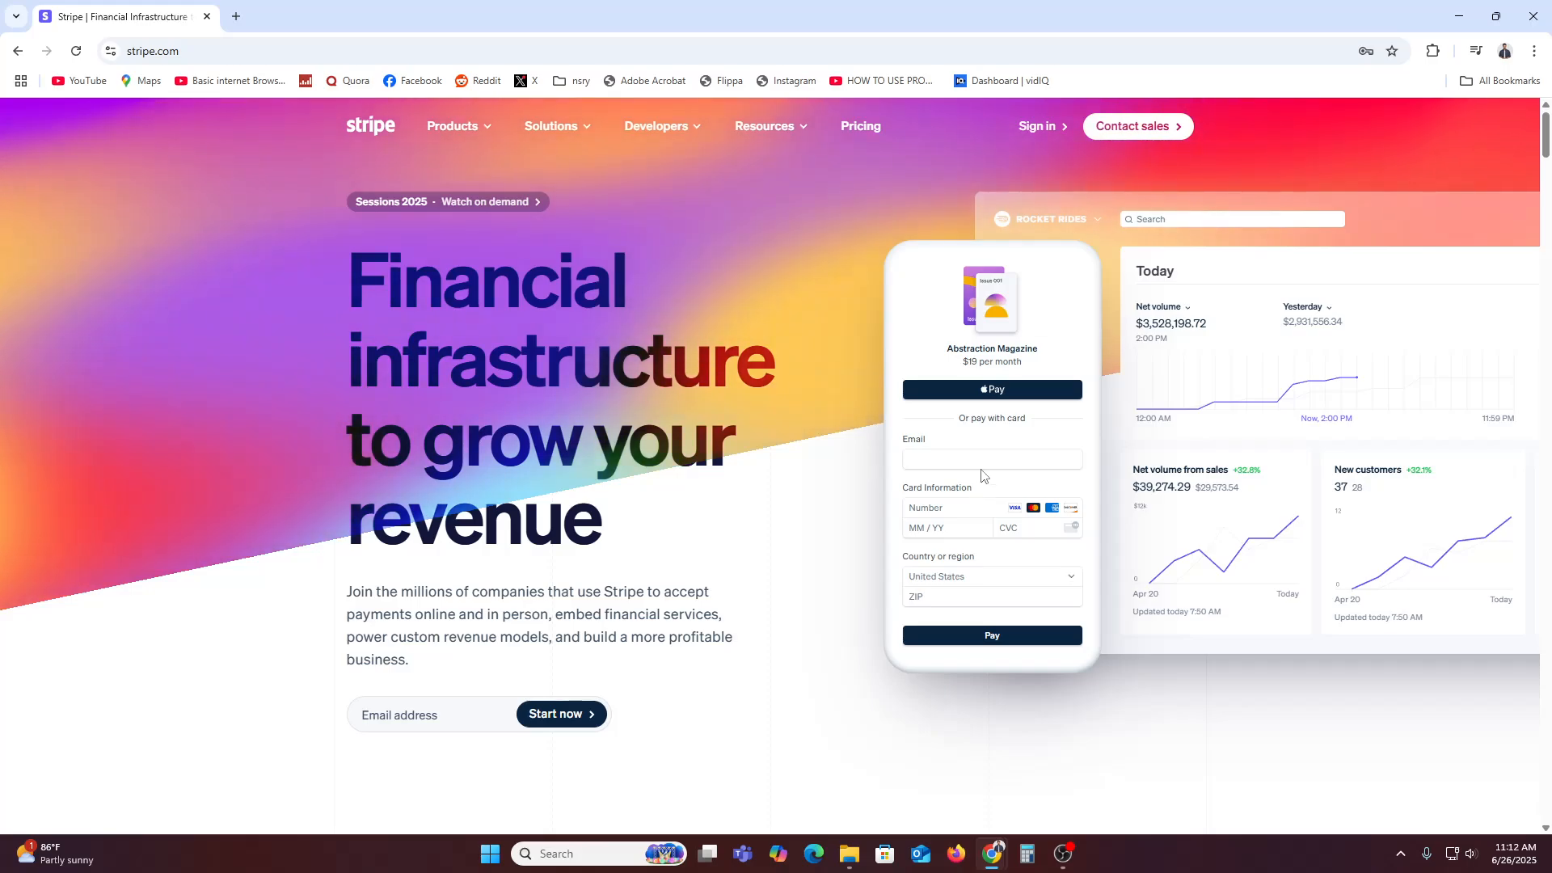
# Step: Sign in to the Stripe dashboard and start a new catalog product named "Pro Membership Plan"
pyautogui.click(1036, 132)
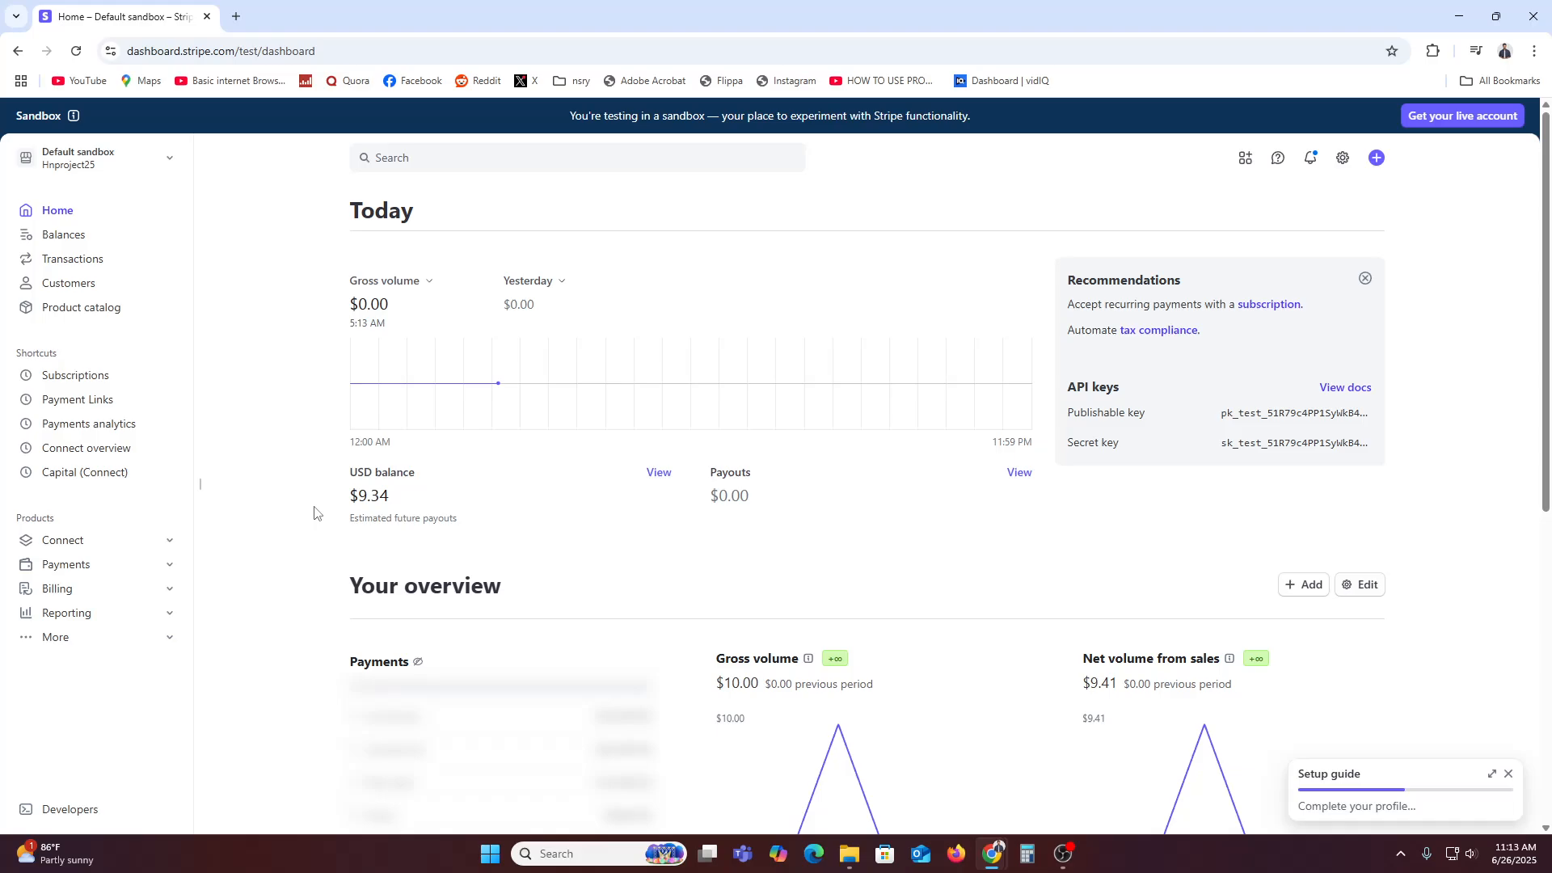
pyautogui.click(72, 314)
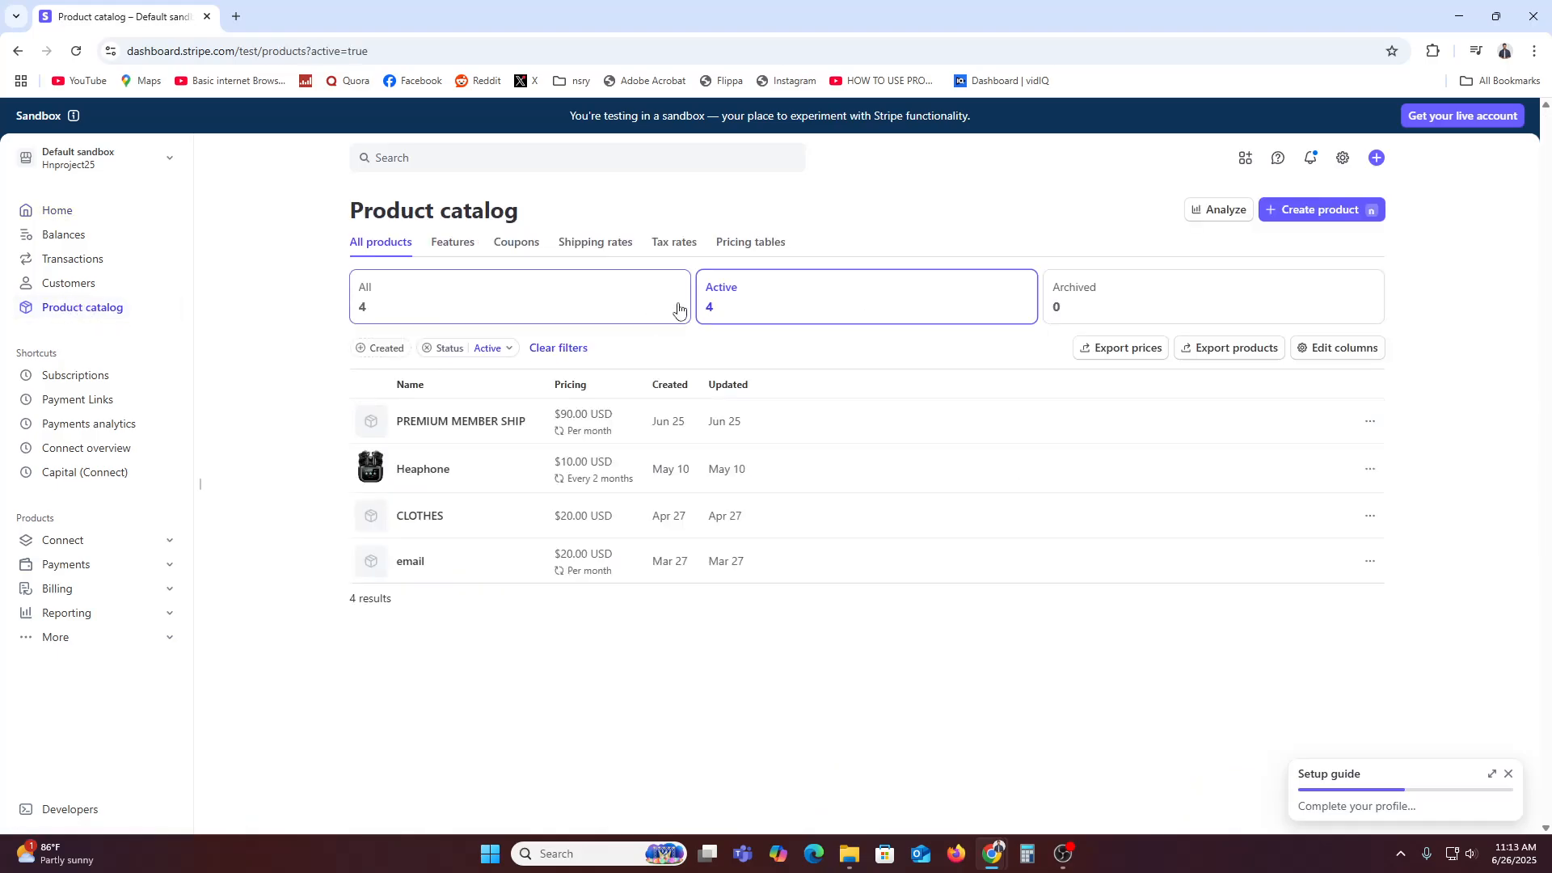
pyautogui.click(1334, 211)
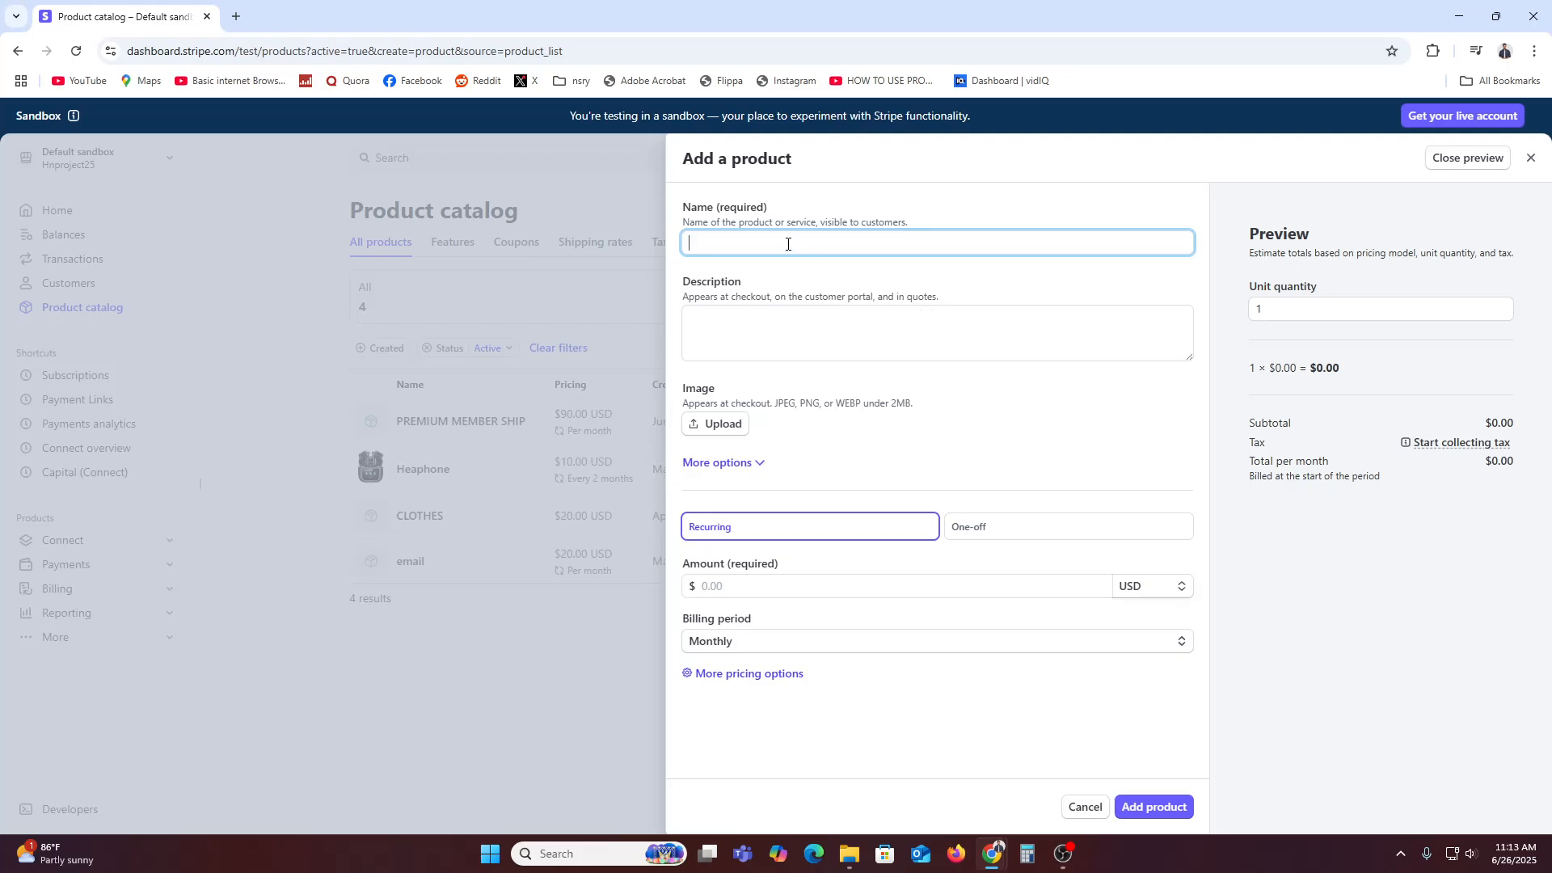
pyautogui.write('Pro Membership Plan')
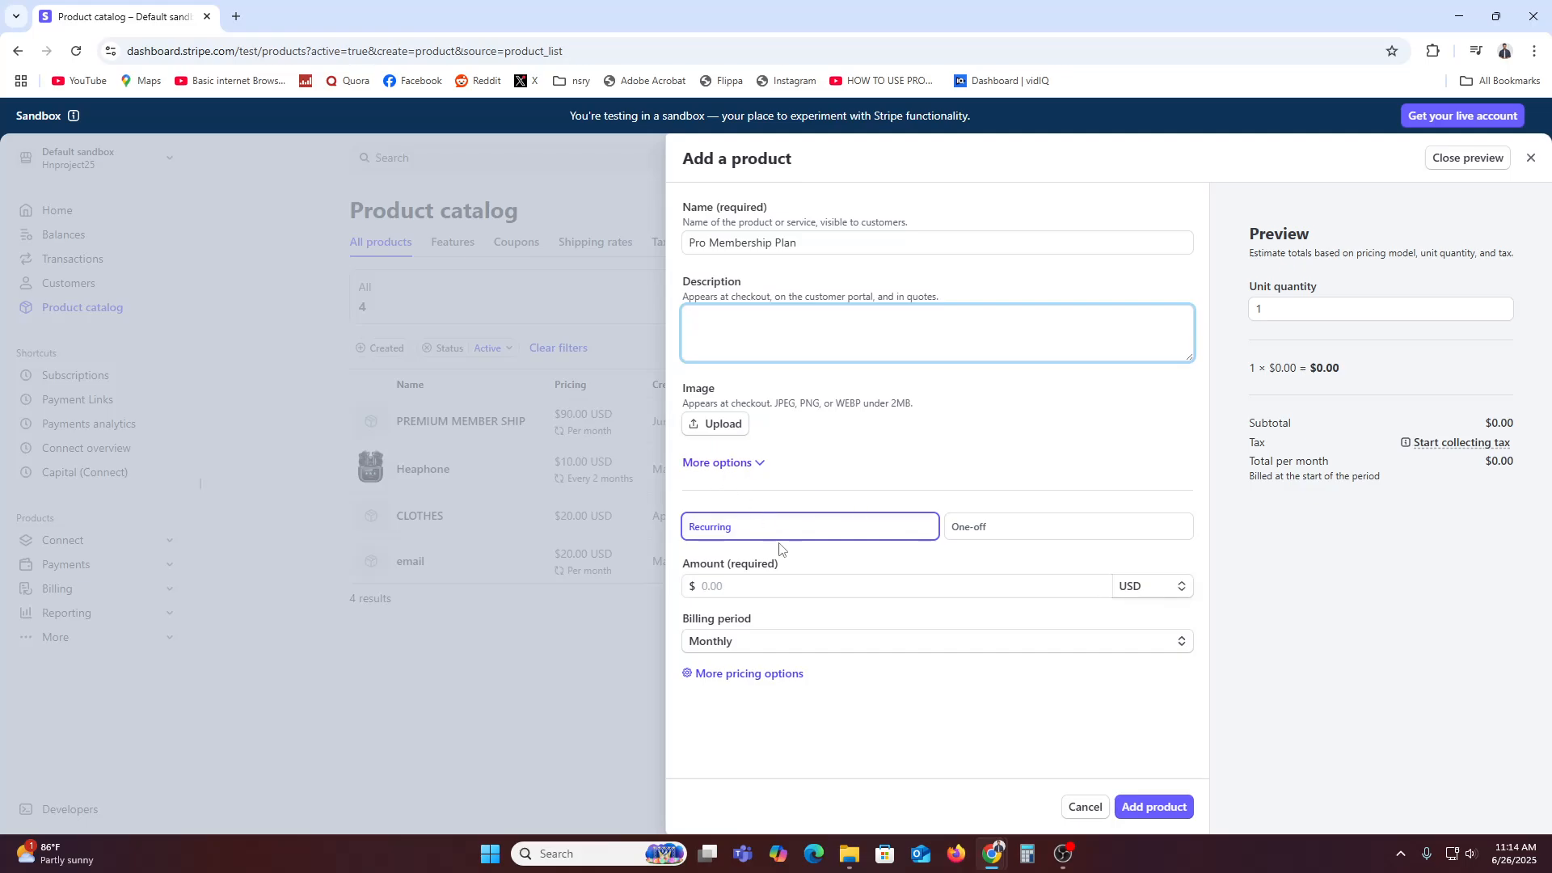
# Step: Give the product a recurring monthly price of 20.00 USD and add it to the catalog
pyautogui.click(747, 588)
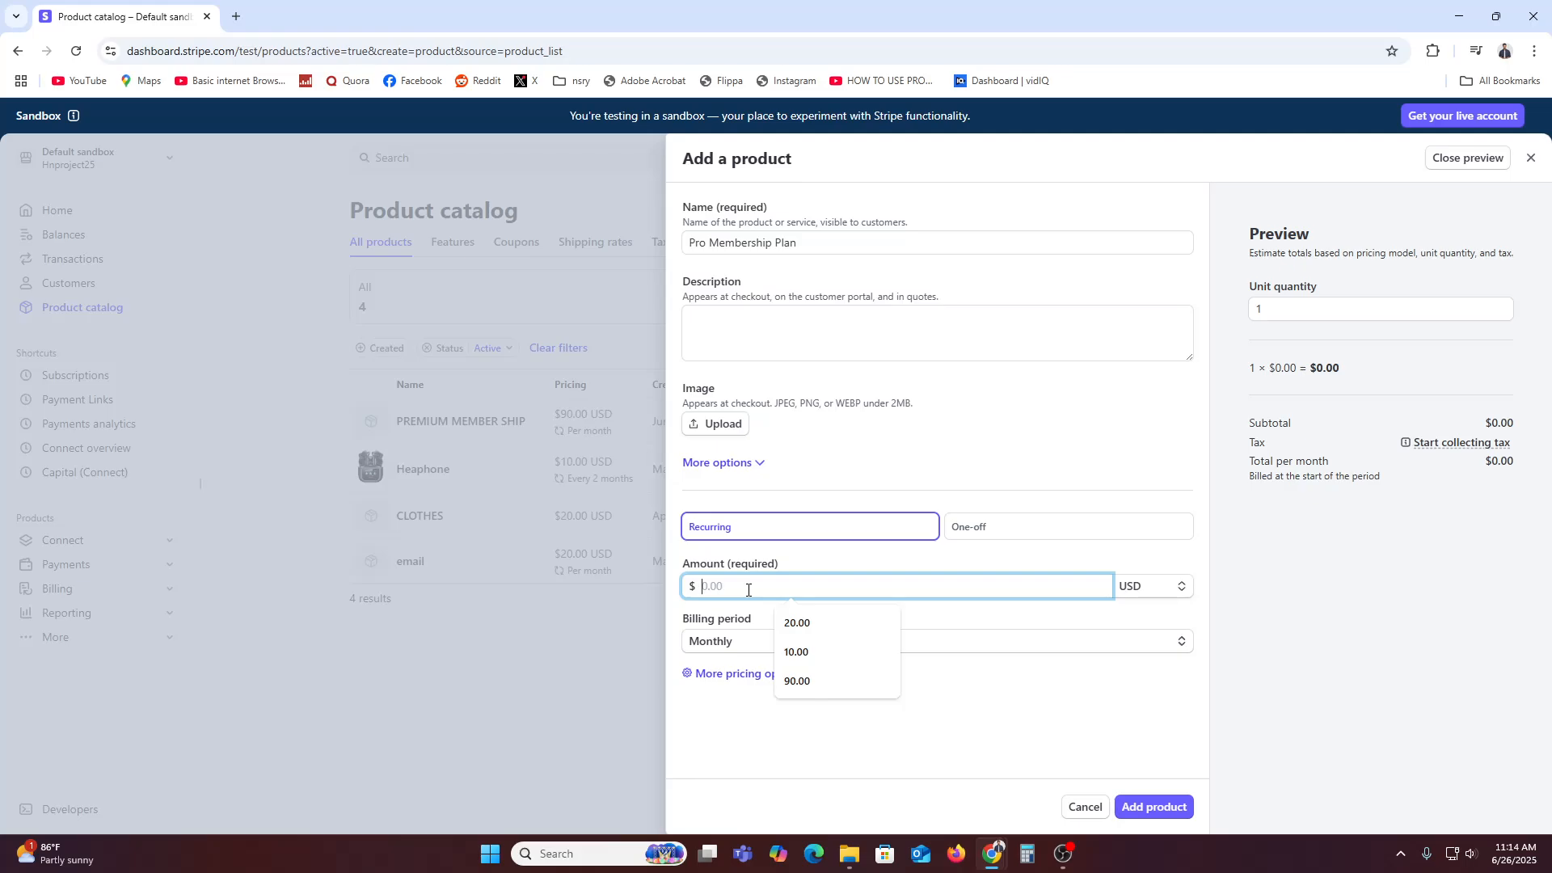
pyautogui.click(758, 535)
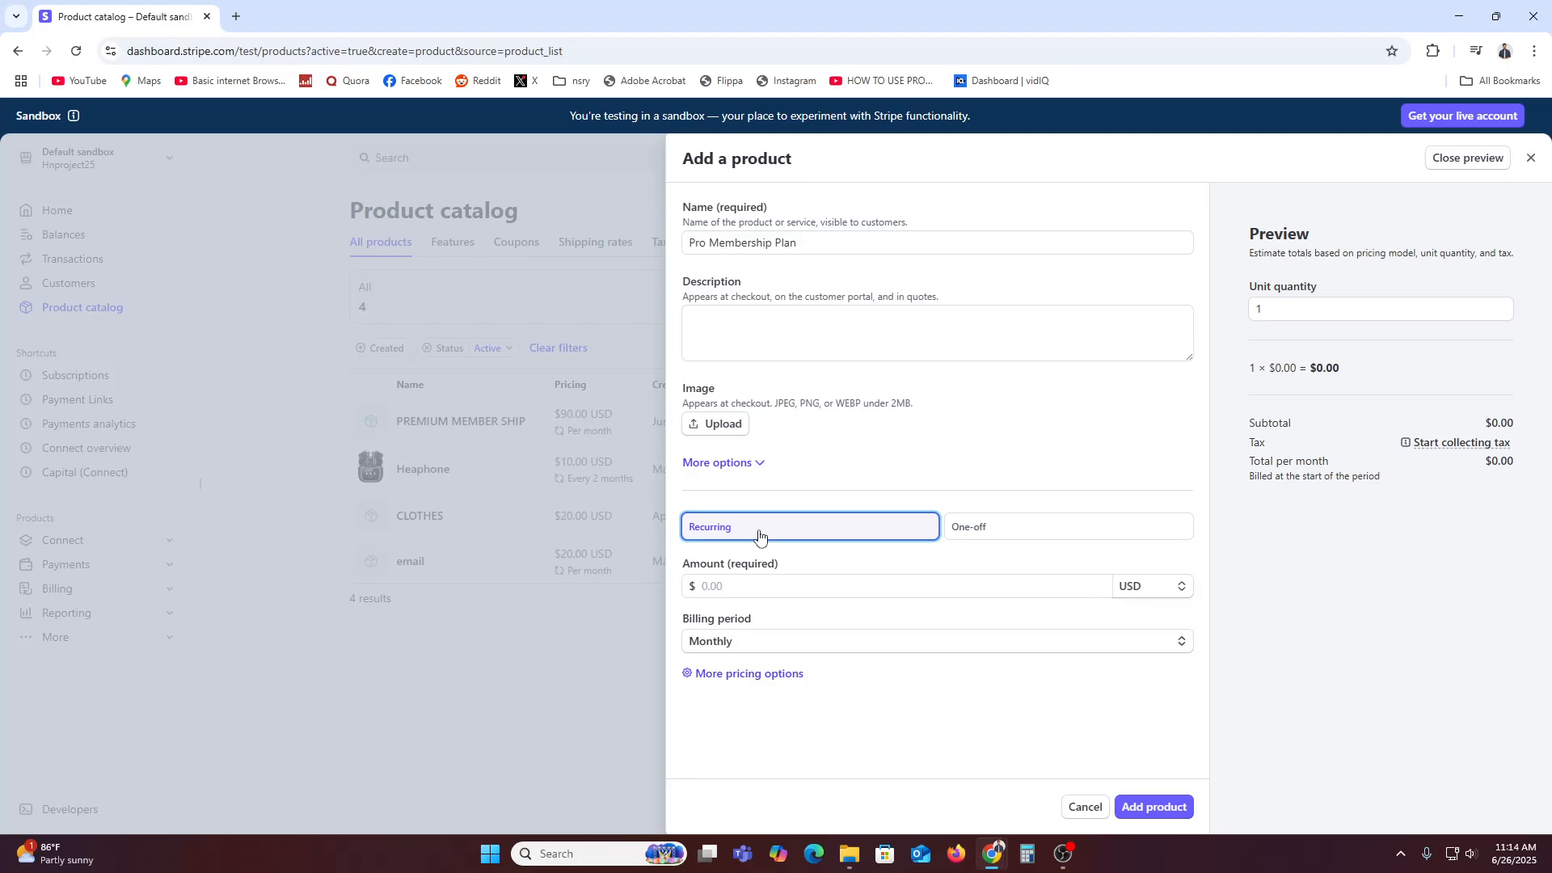
pyautogui.click(1024, 528)
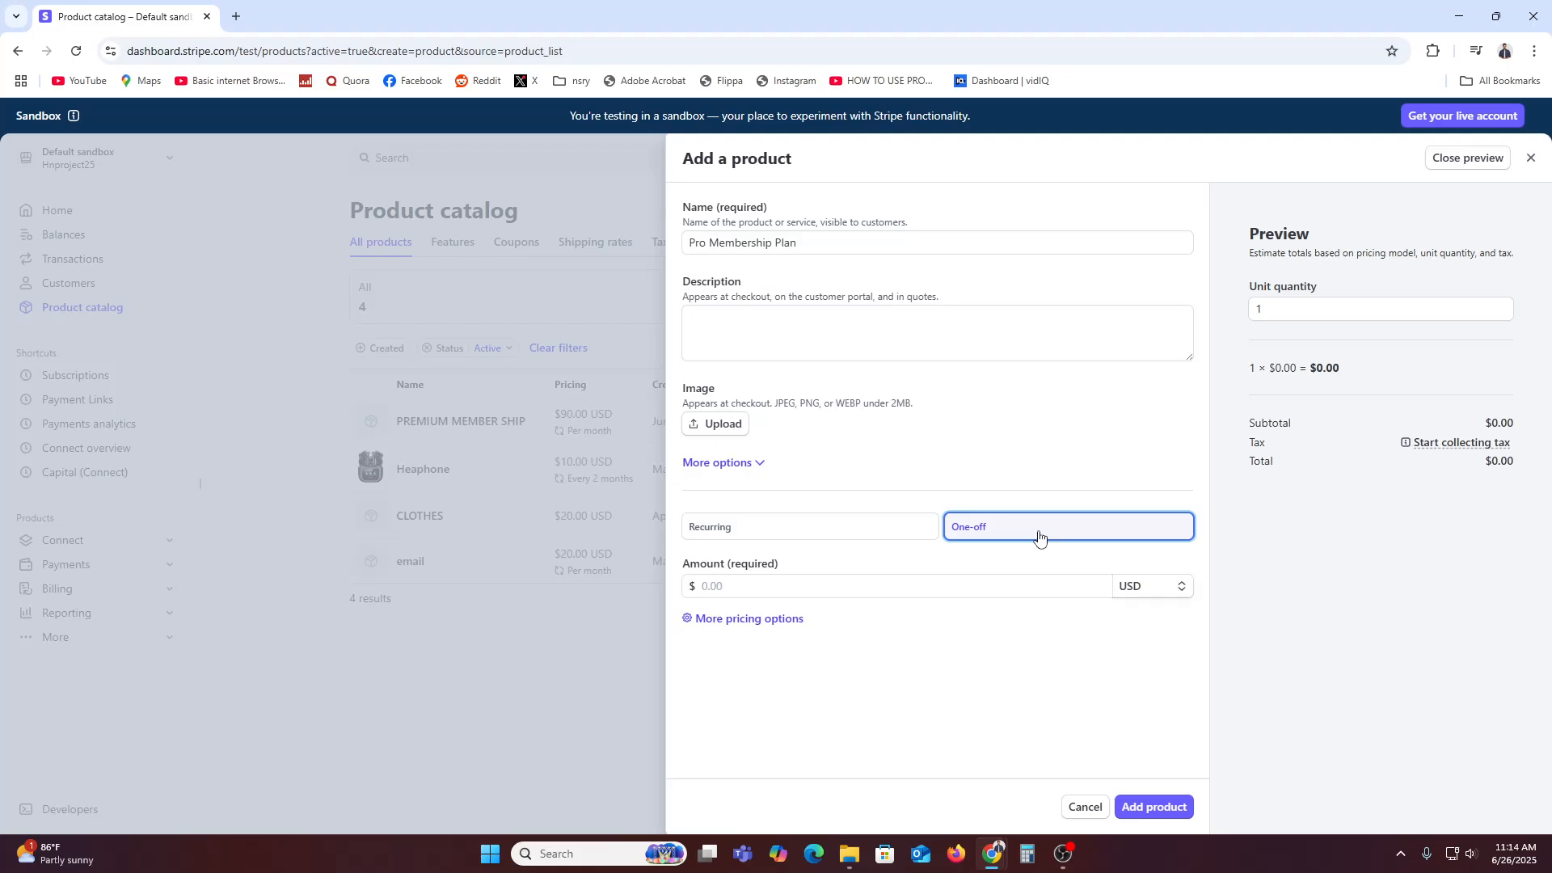
pyautogui.click(752, 532)
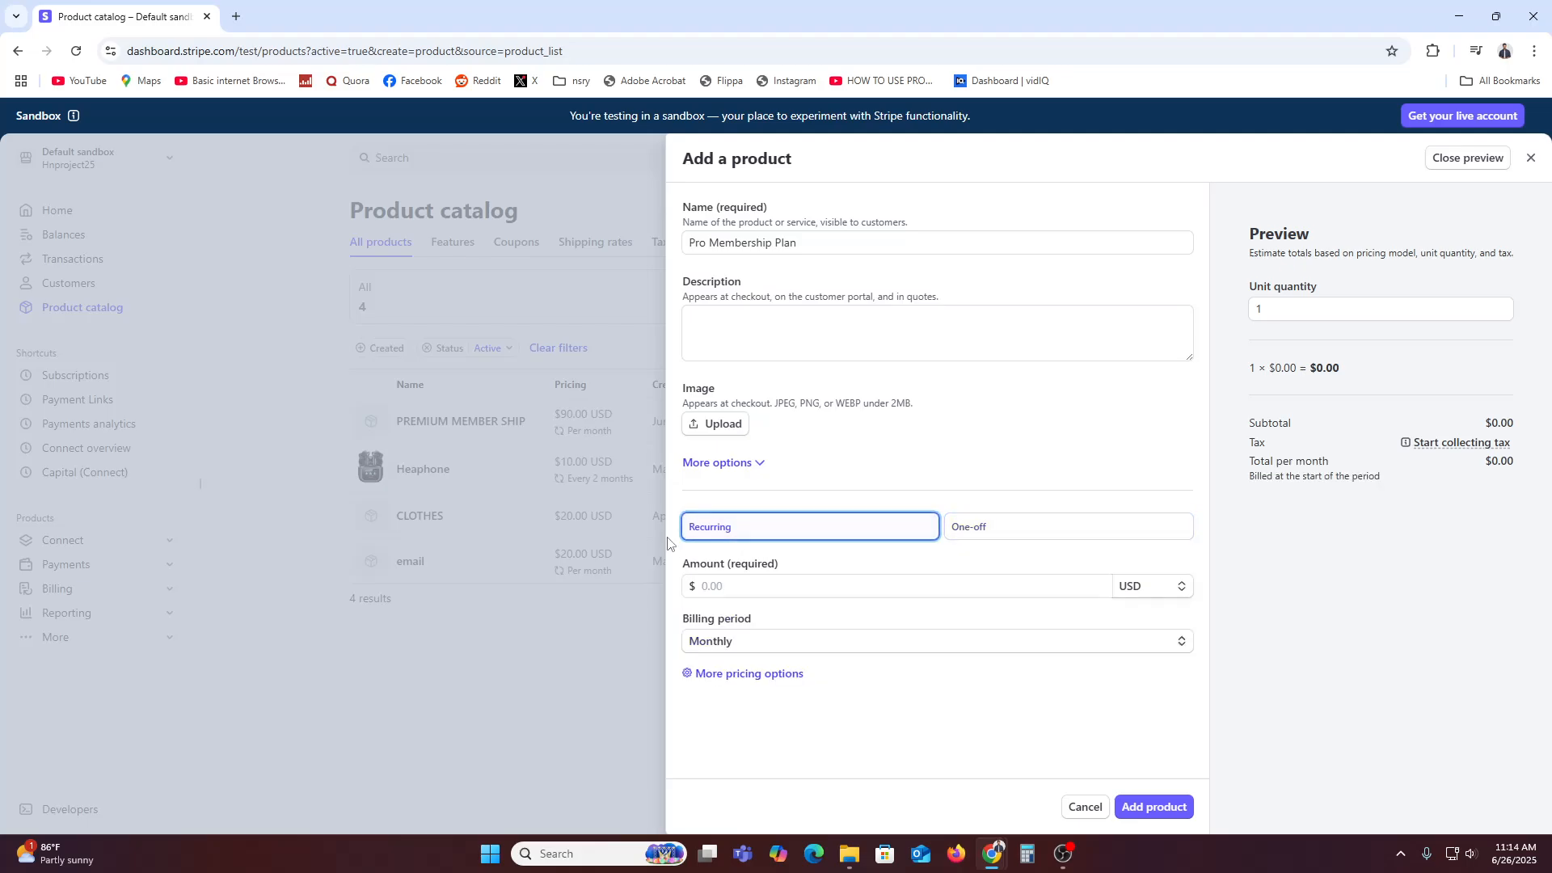
pyautogui.click(749, 589)
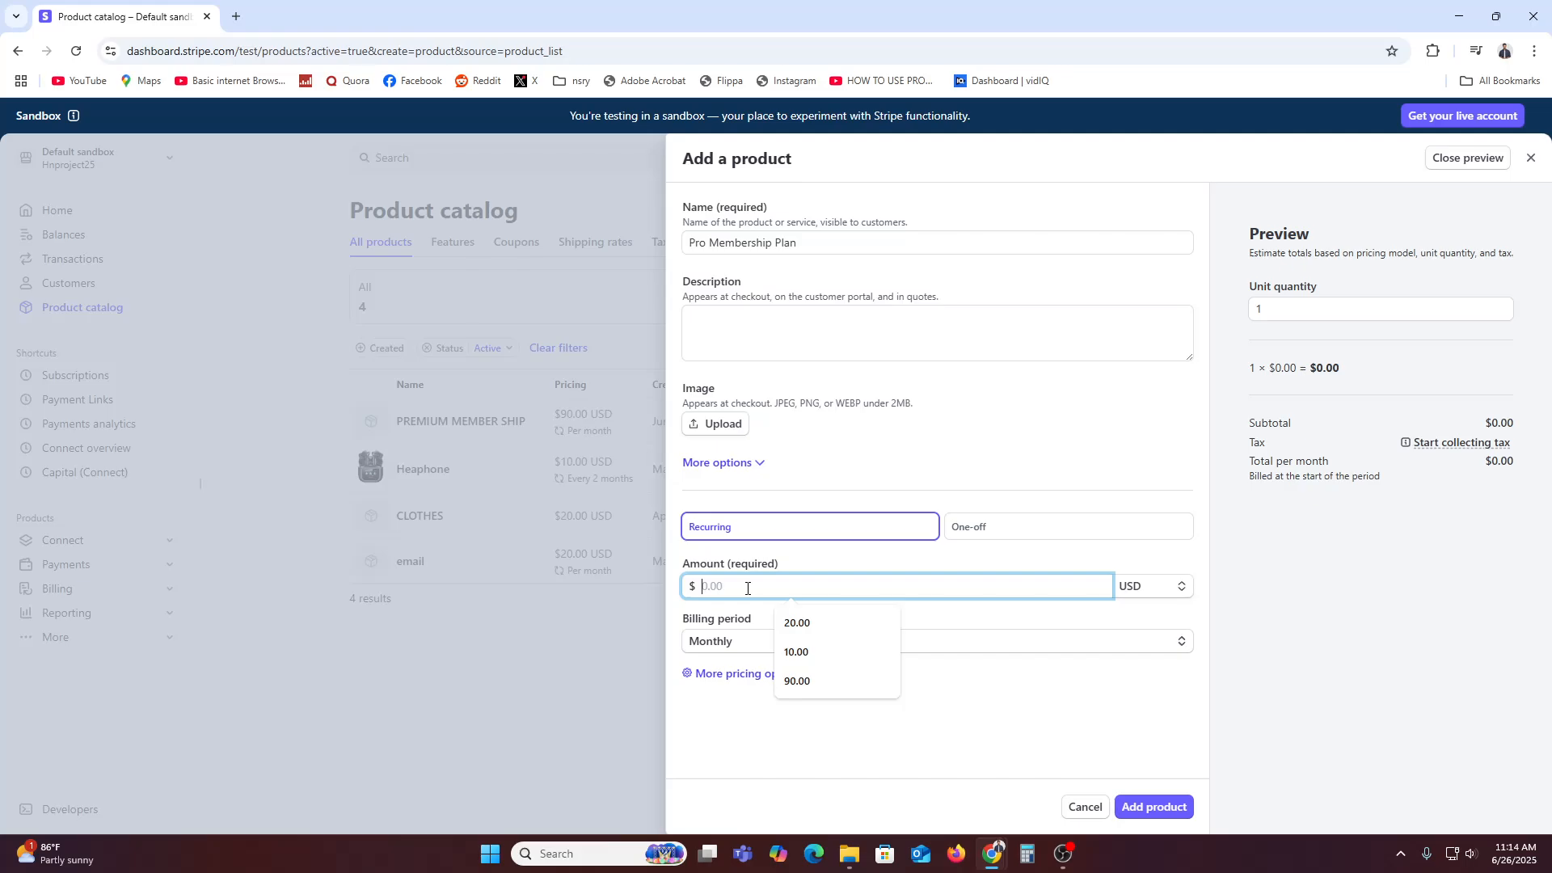
pyautogui.click(796, 623)
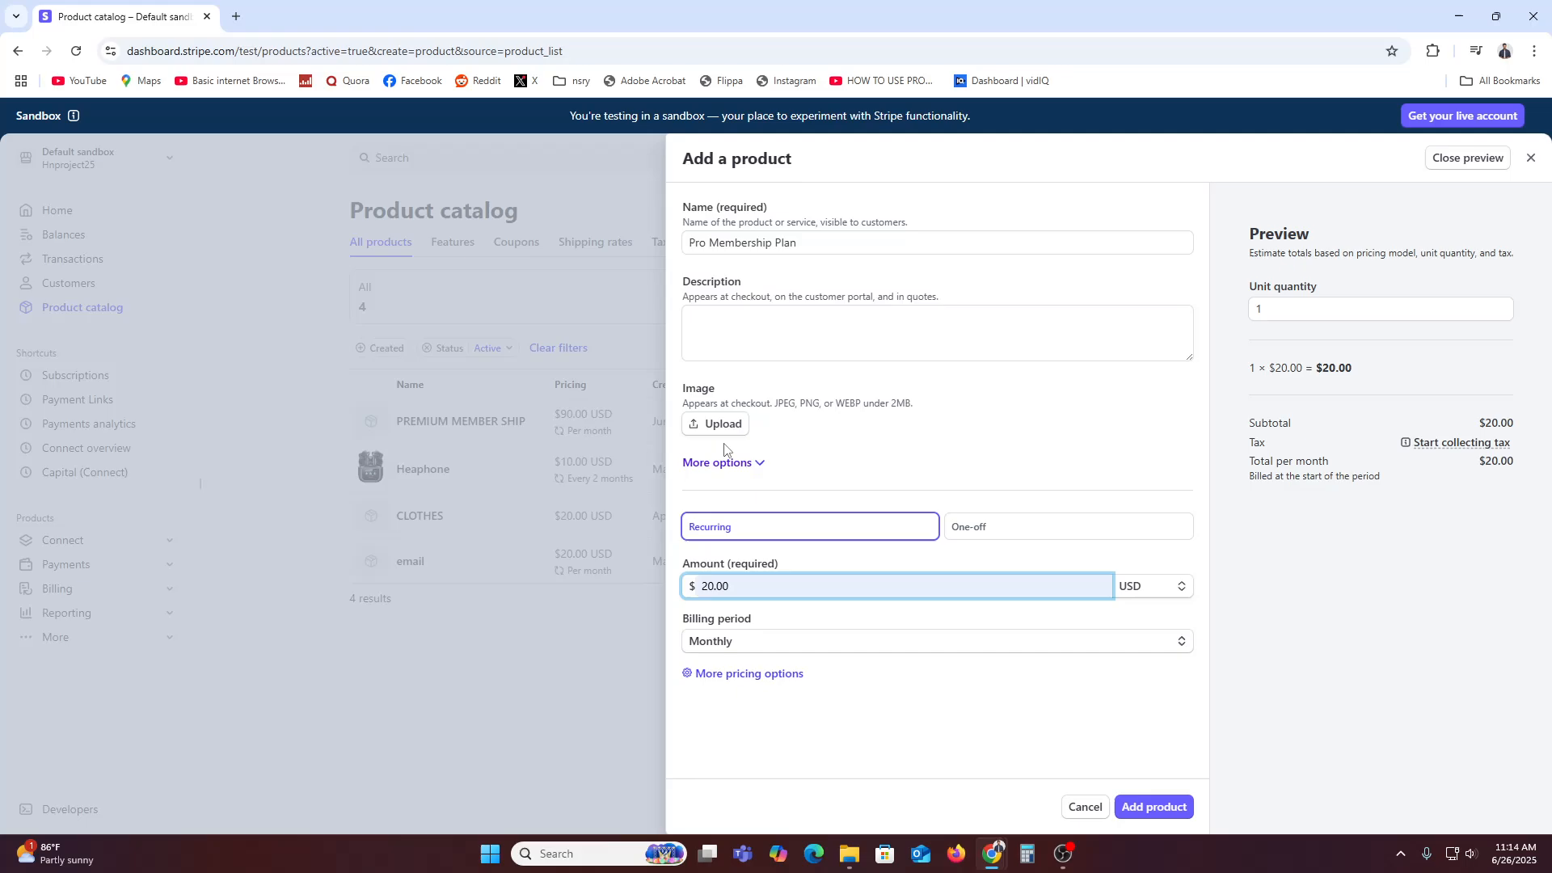
pyautogui.click(1167, 808)
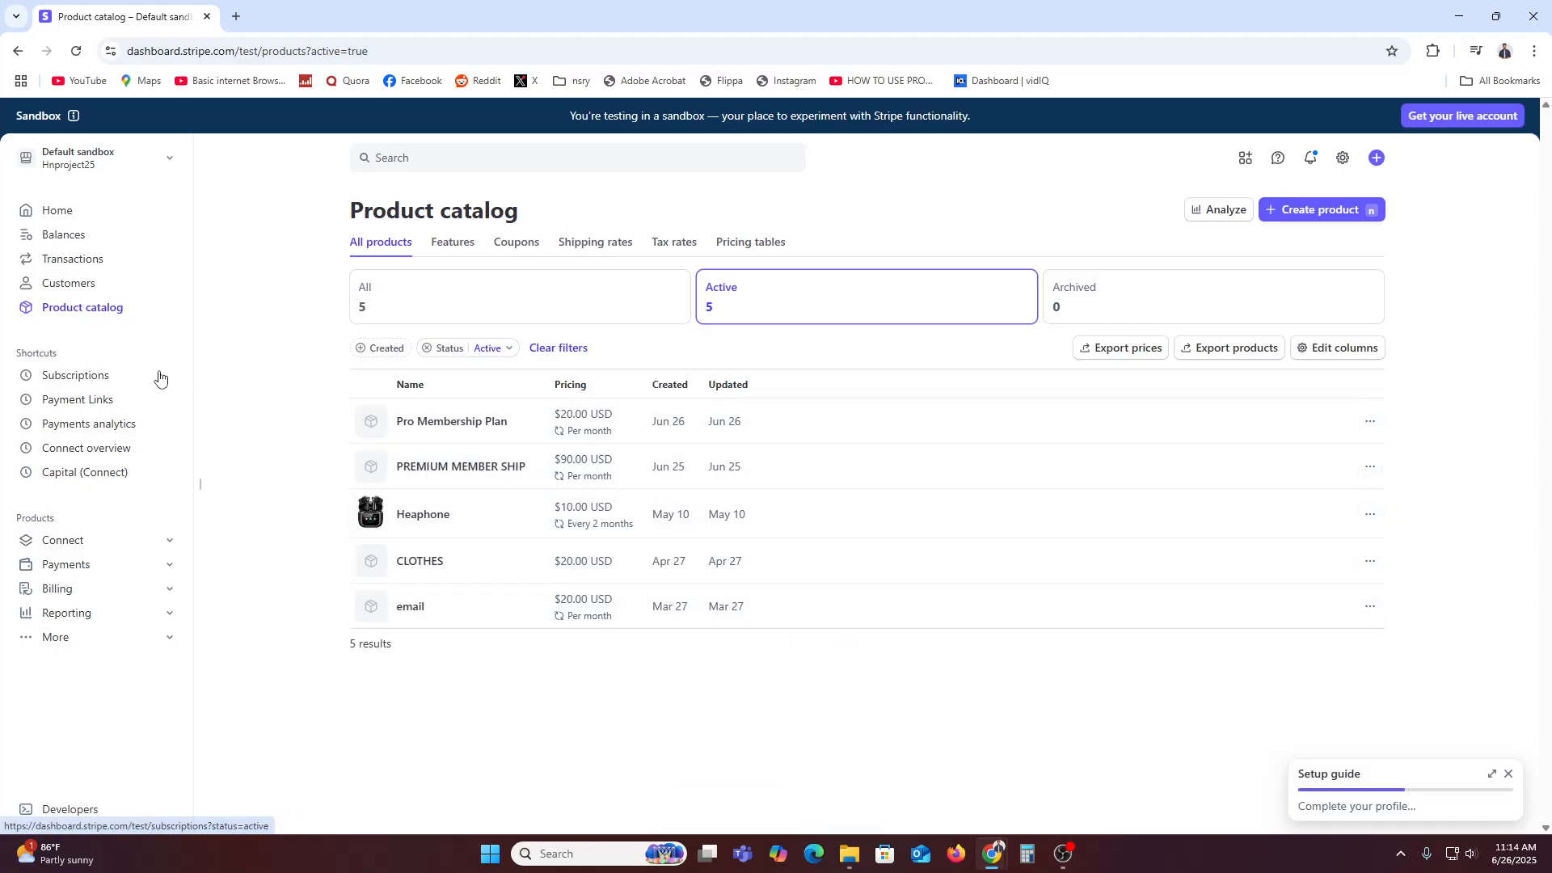
# Step: Start a new payment link for the Pro Membership Plan at $20.00 USD per month
pyautogui.click(66, 378)
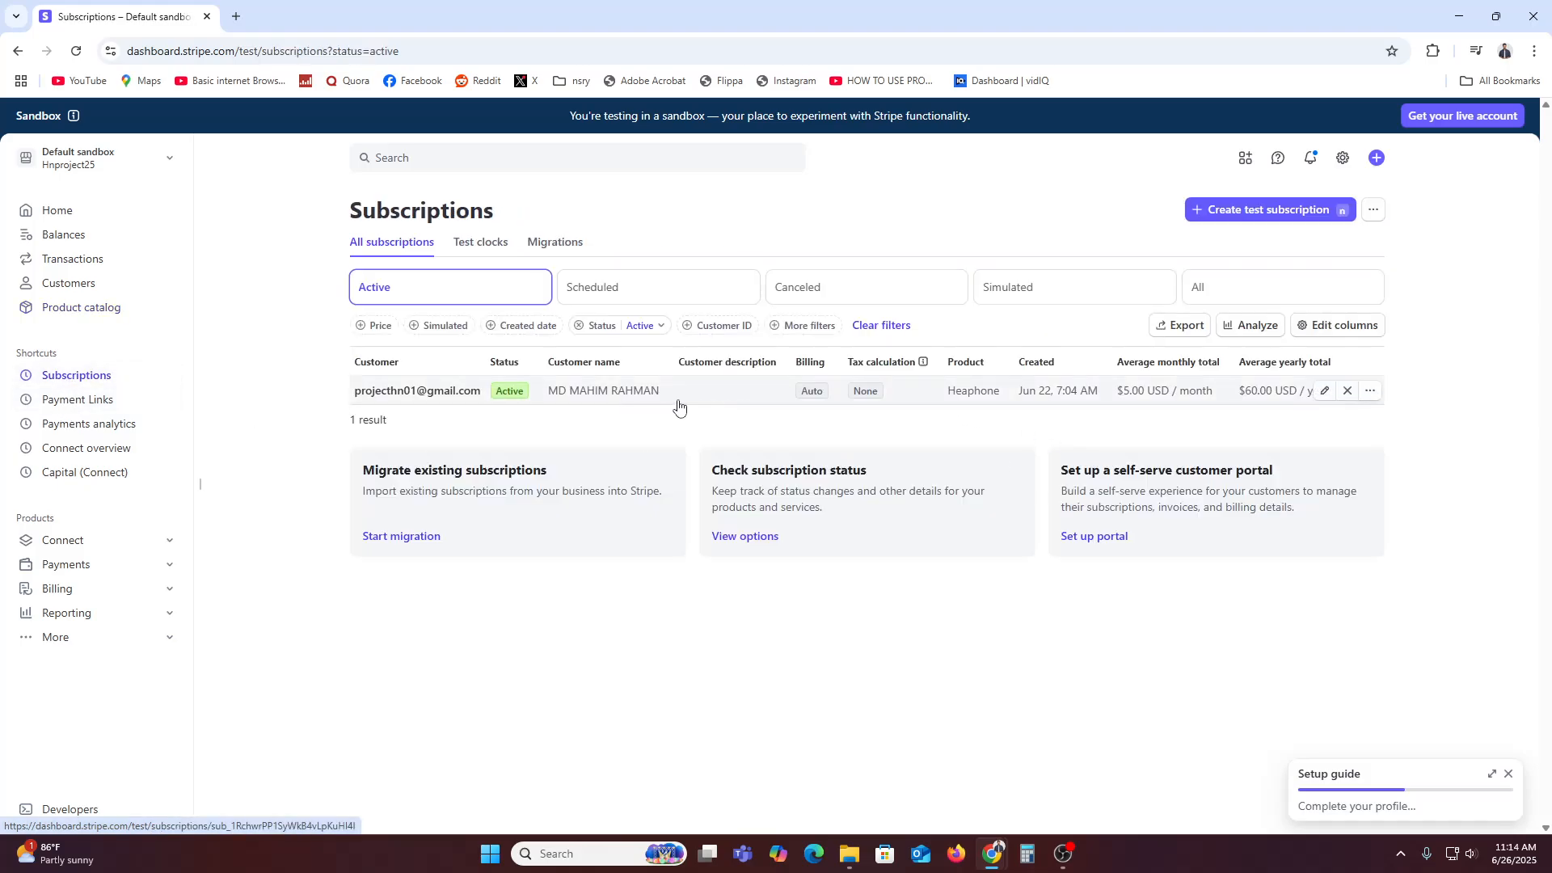
pyautogui.click(103, 406)
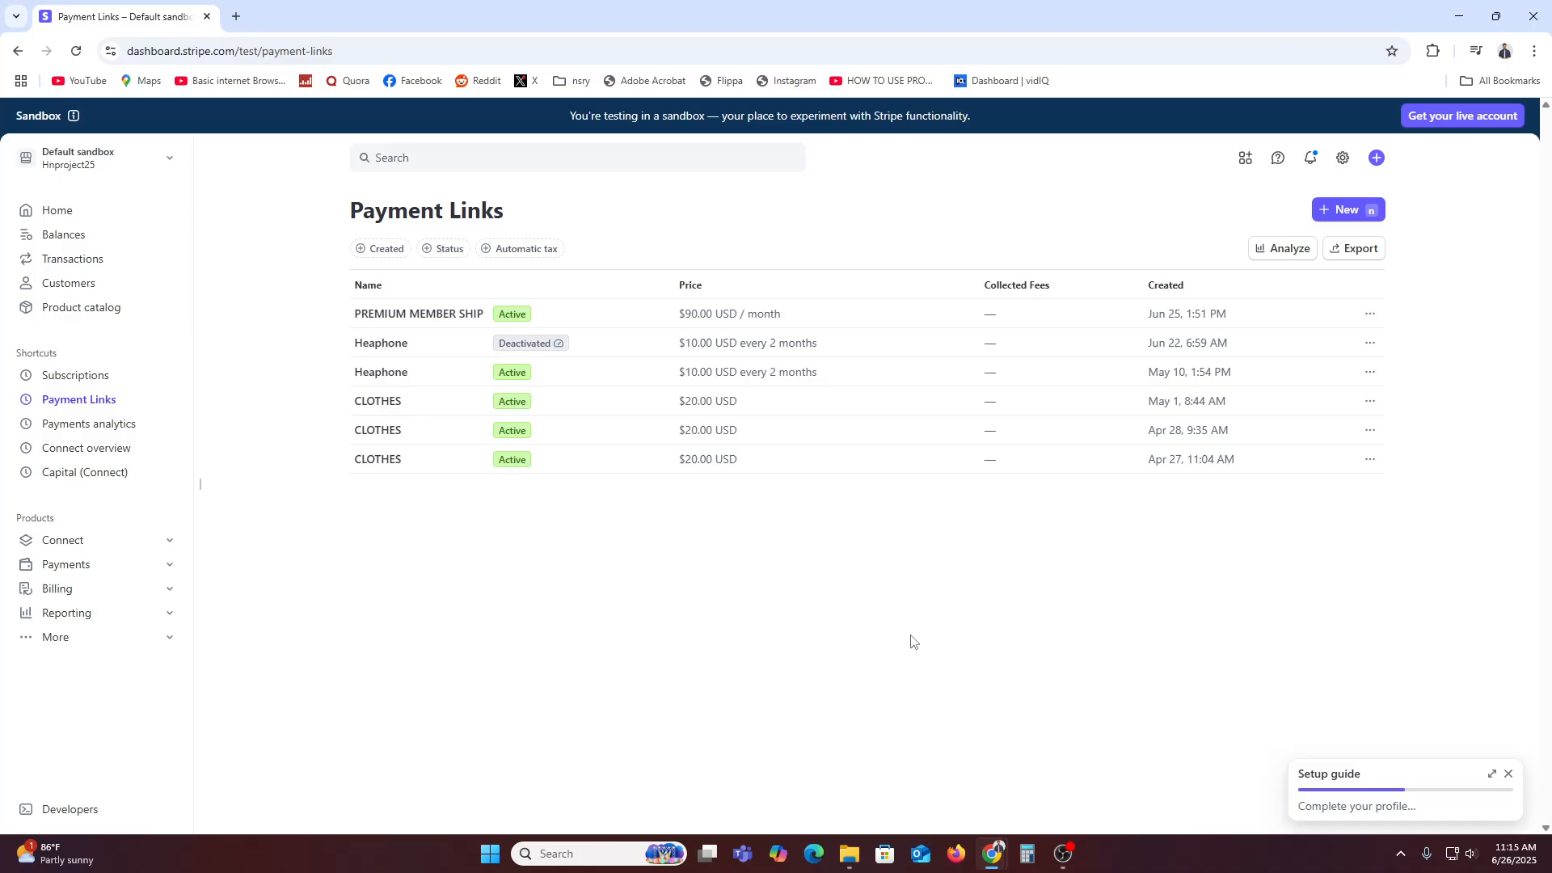
pyautogui.click(1351, 213)
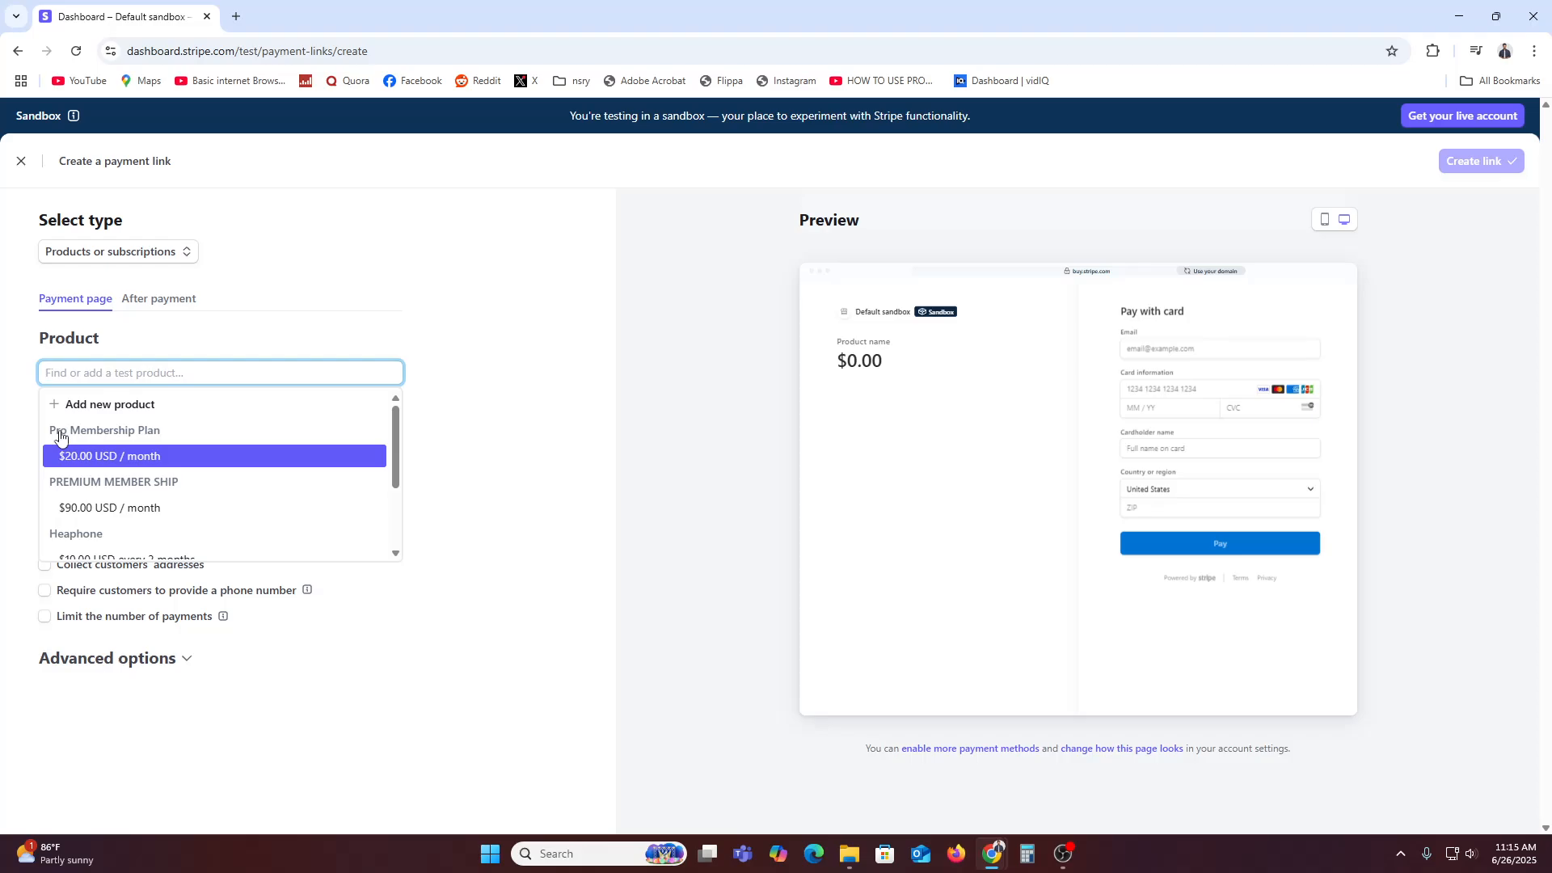
pyautogui.click(99, 458)
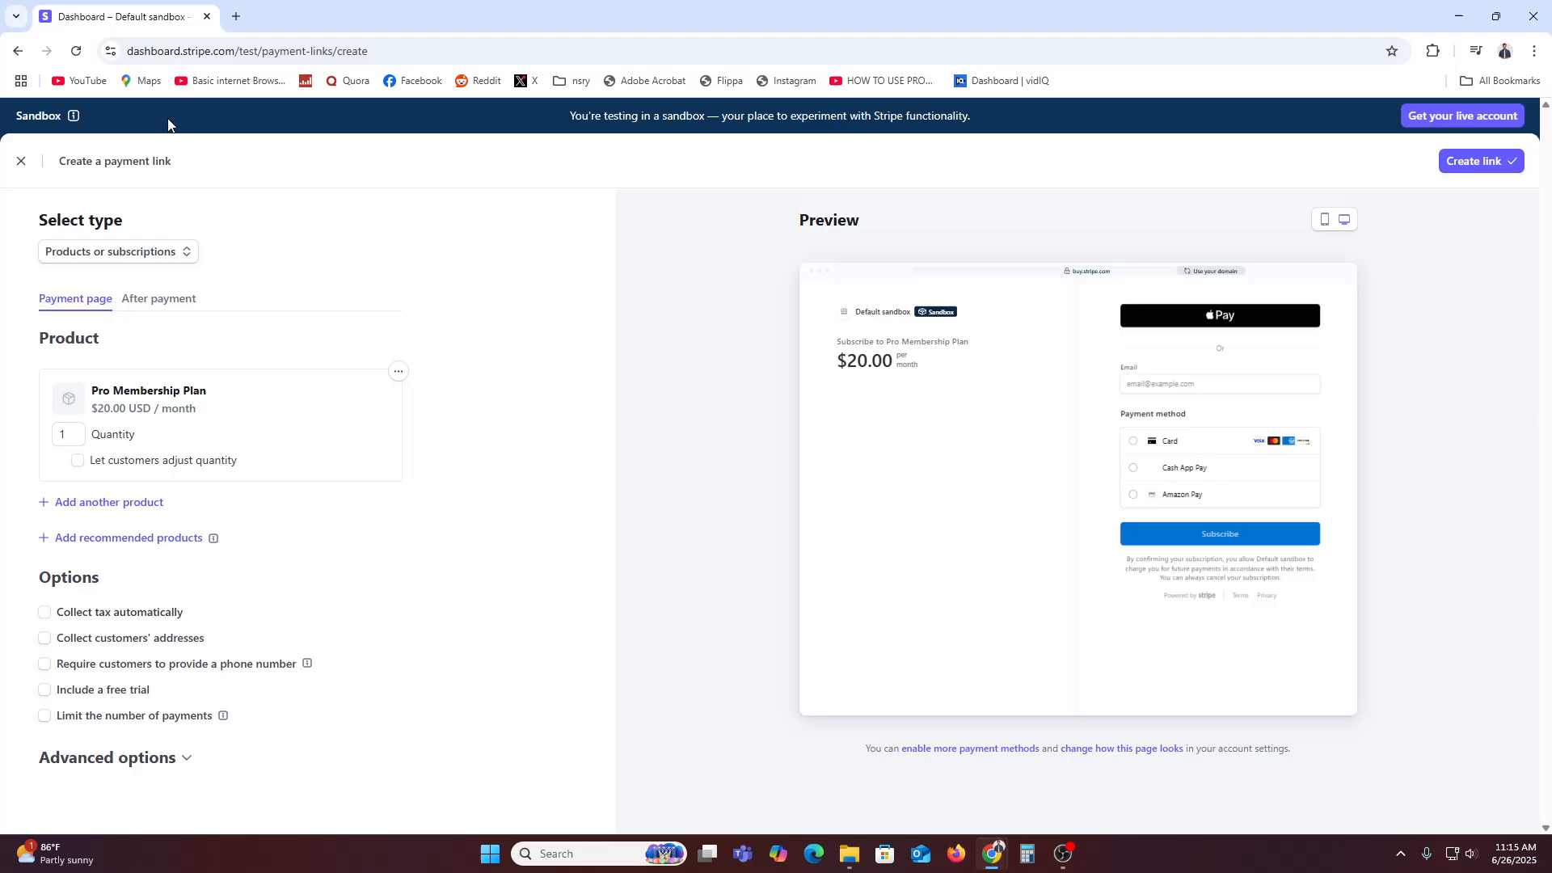
# Step: Search the web for "stripe recurring payments" in a separate tab and open the Stripe Billing result
pyautogui.click(235, 16)
pyautogui.write('strip')
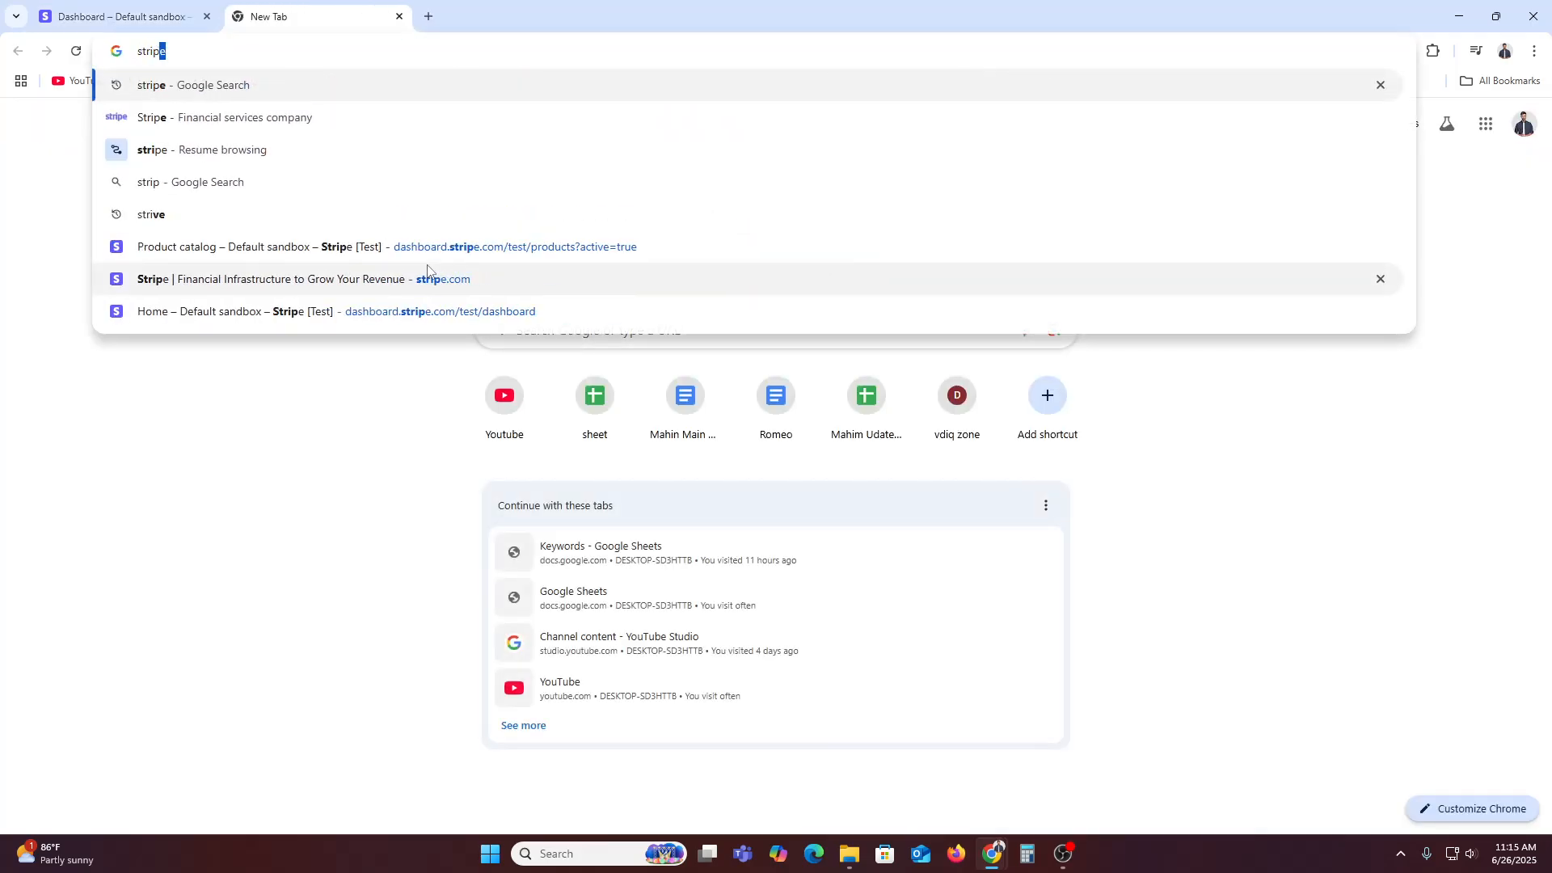
pyautogui.write('e recurring pay')
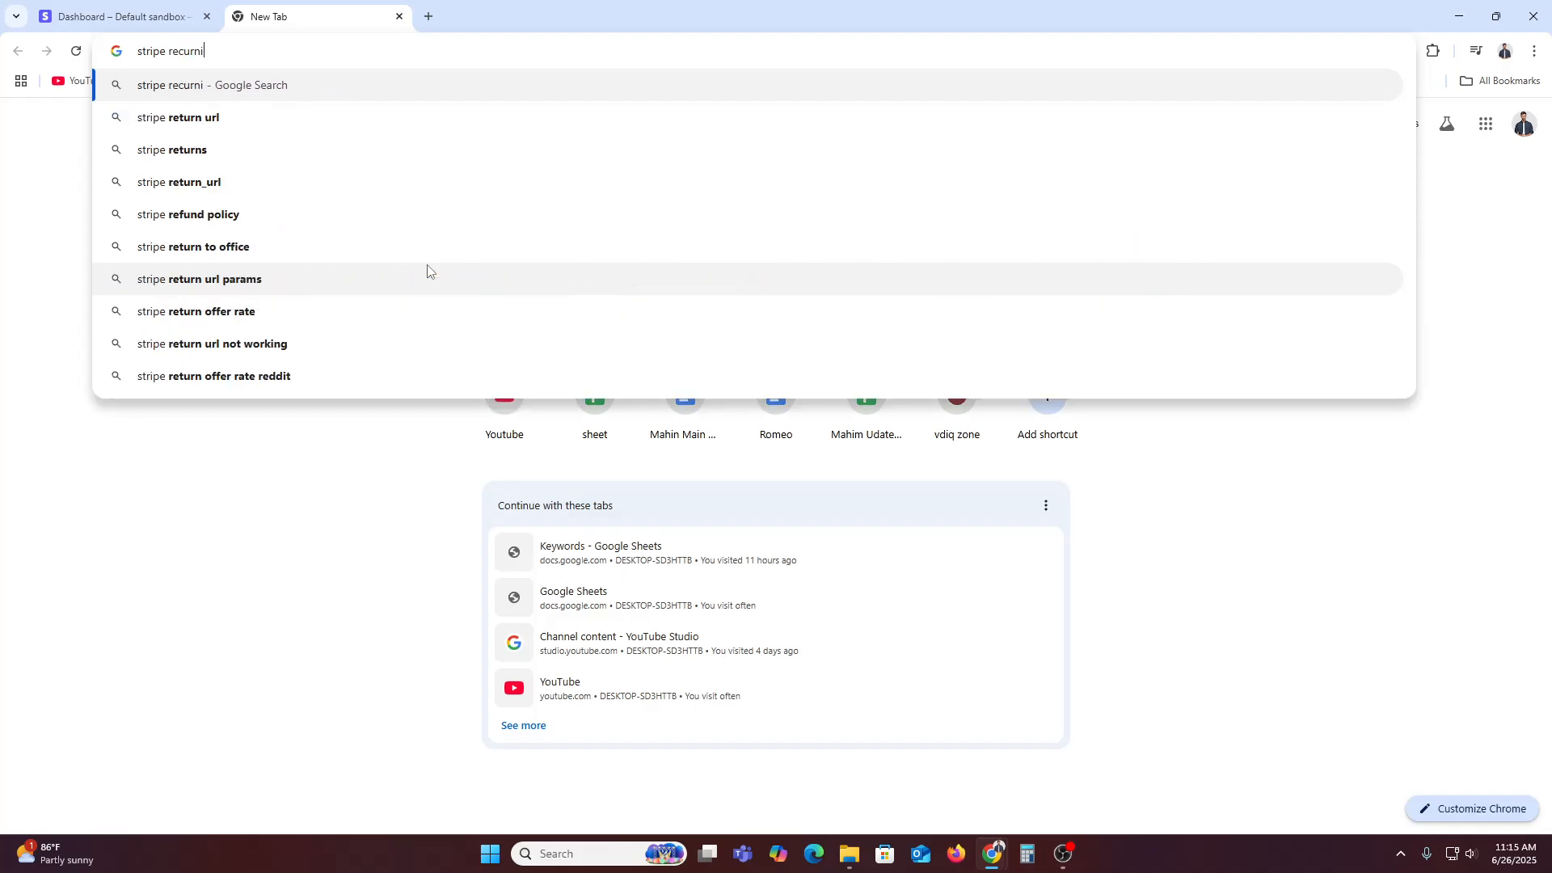
pyautogui.write('ments')
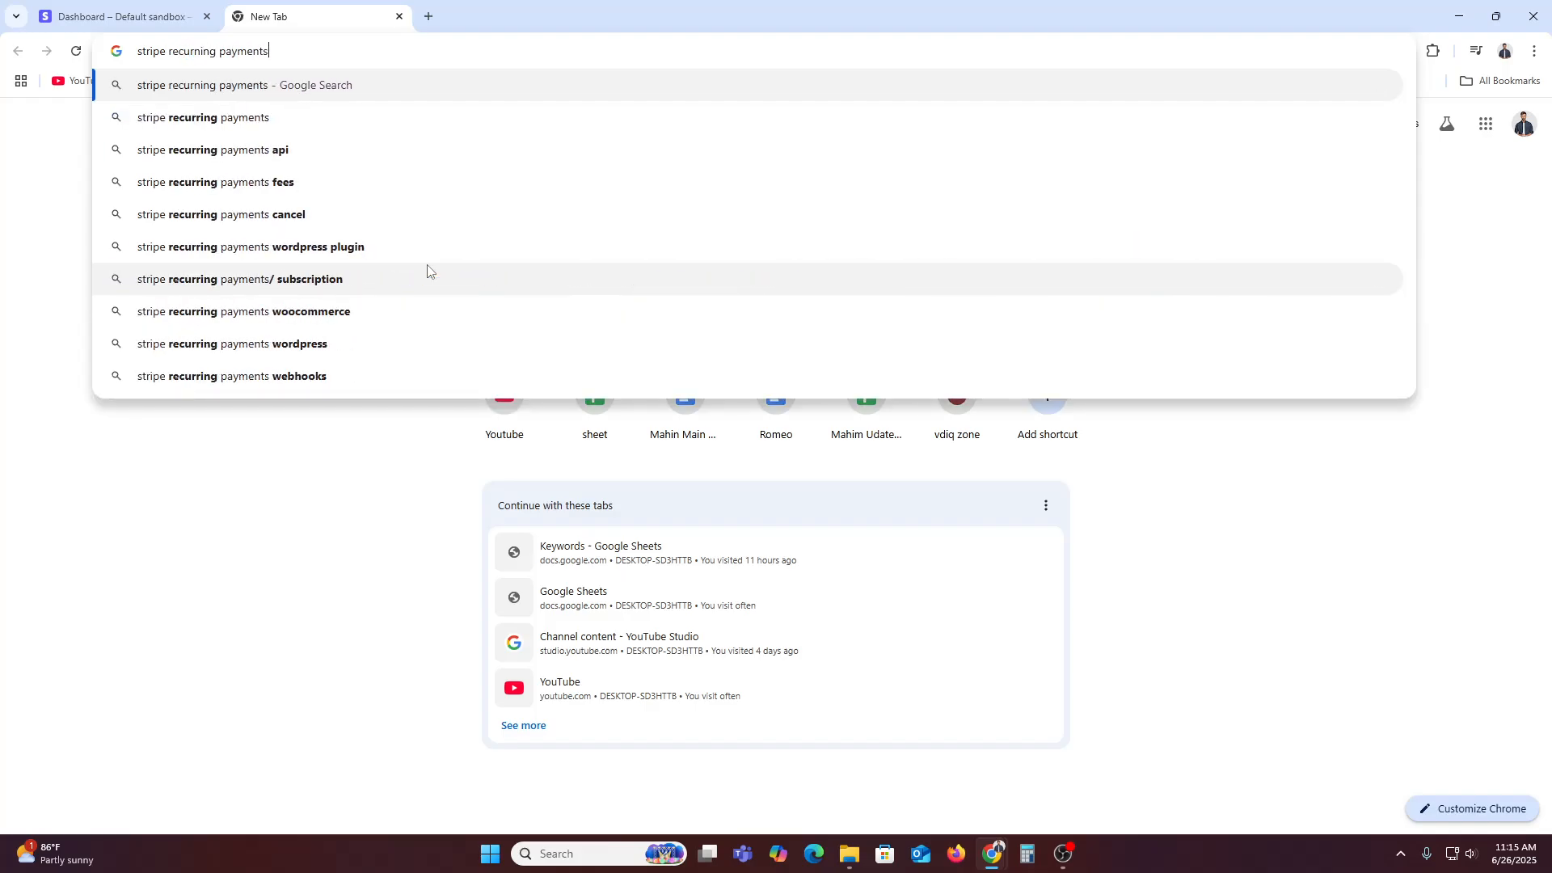
pyautogui.press('Return')
pyautogui.scroll(-2, 356, 533)
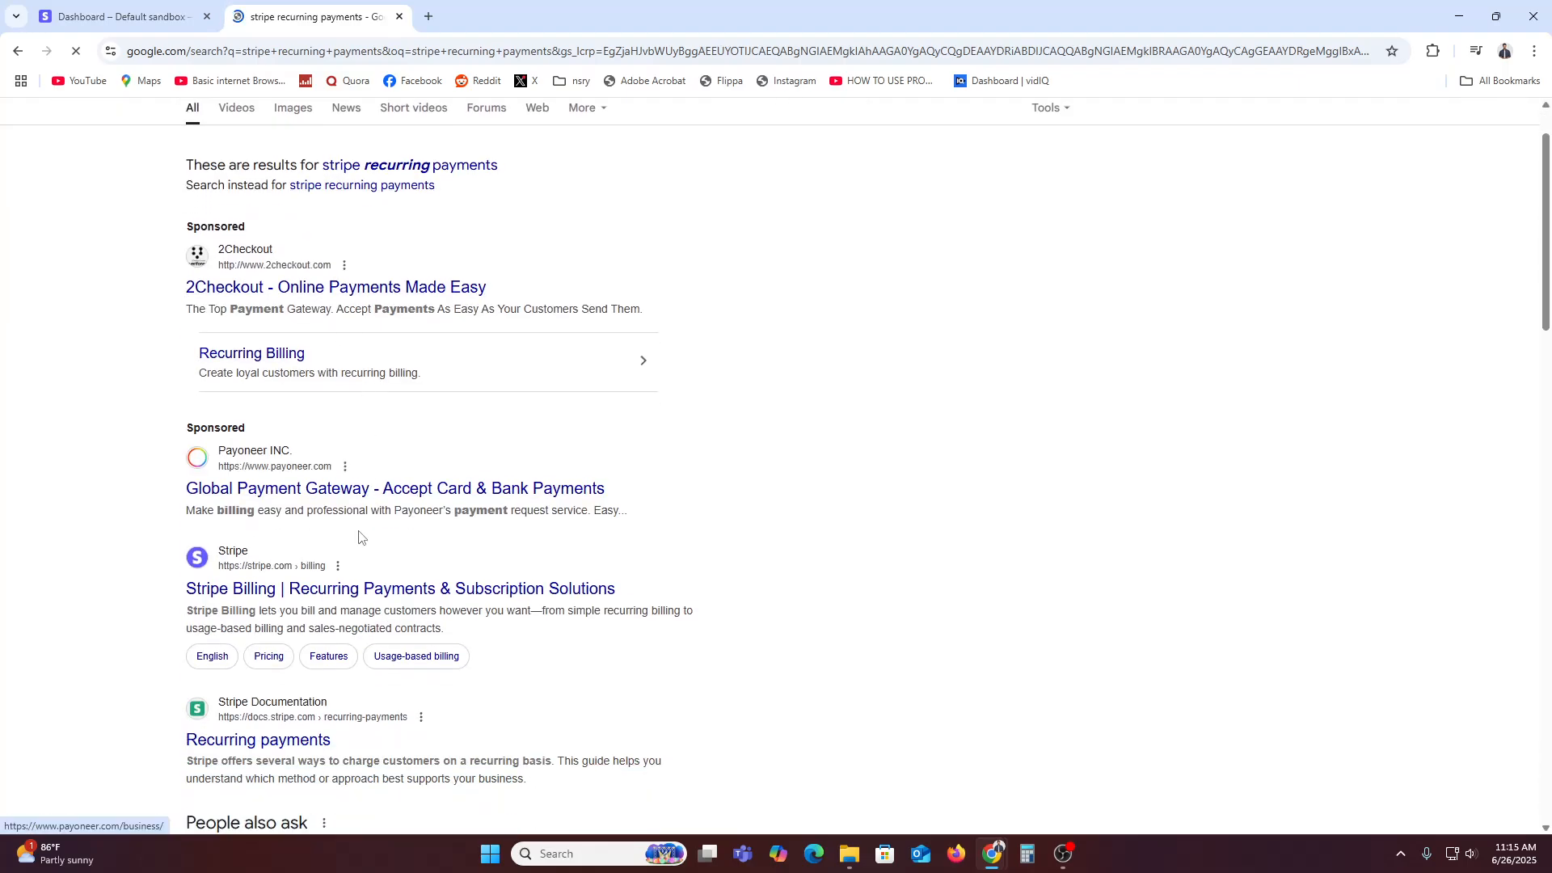
pyautogui.click(343, 507)
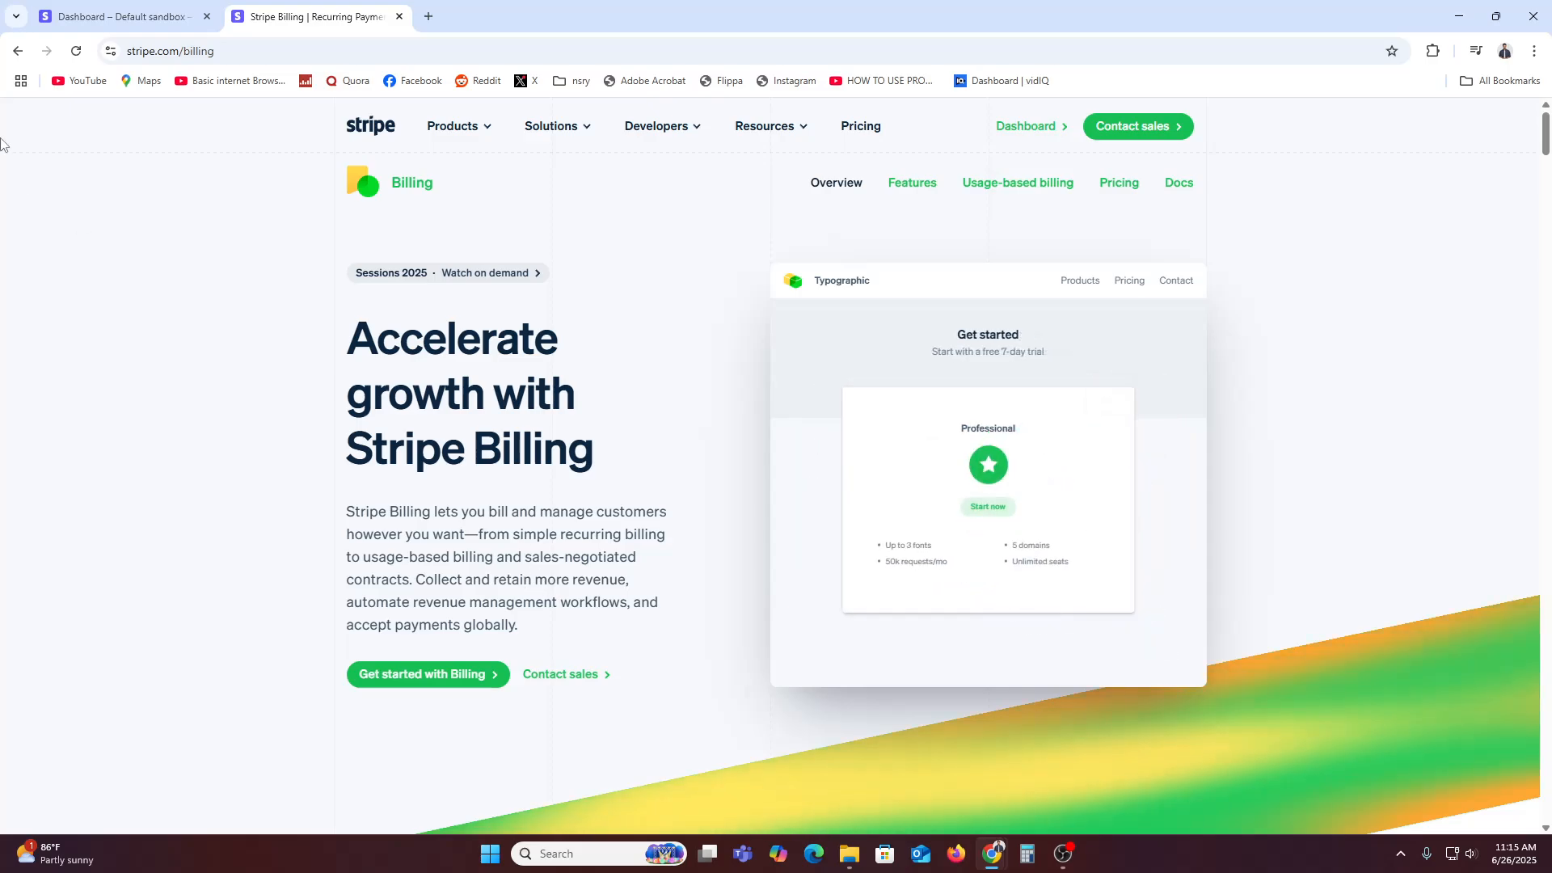
# Step: Return to the search results and open Stripe's "What is recurring billing?" guide
pyautogui.click(18, 50)
pyautogui.scroll(-6, 607, 526)
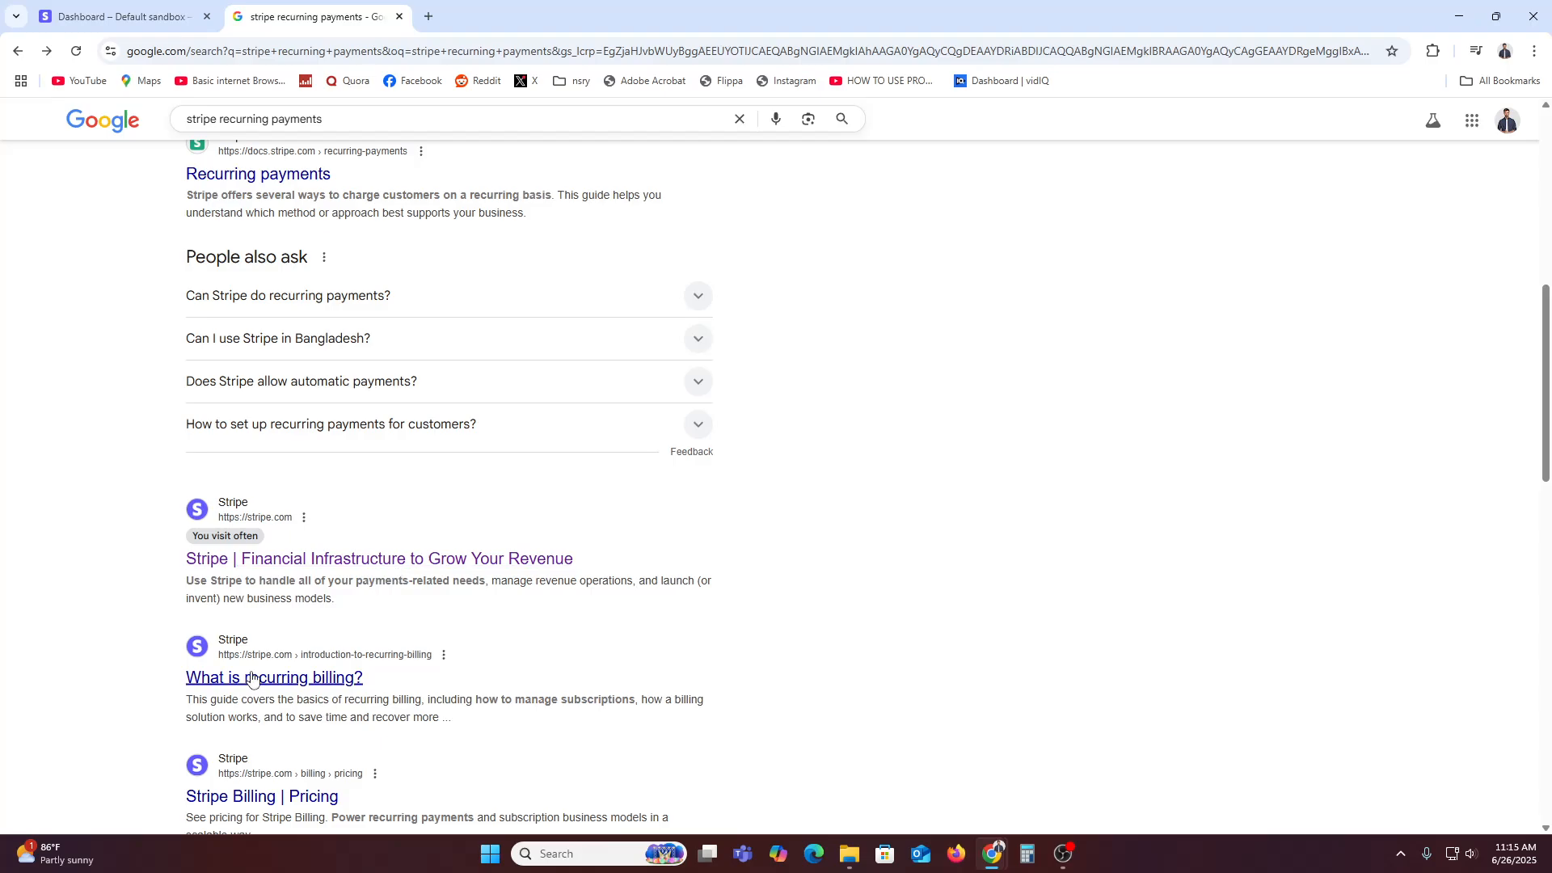
pyautogui.click(277, 683)
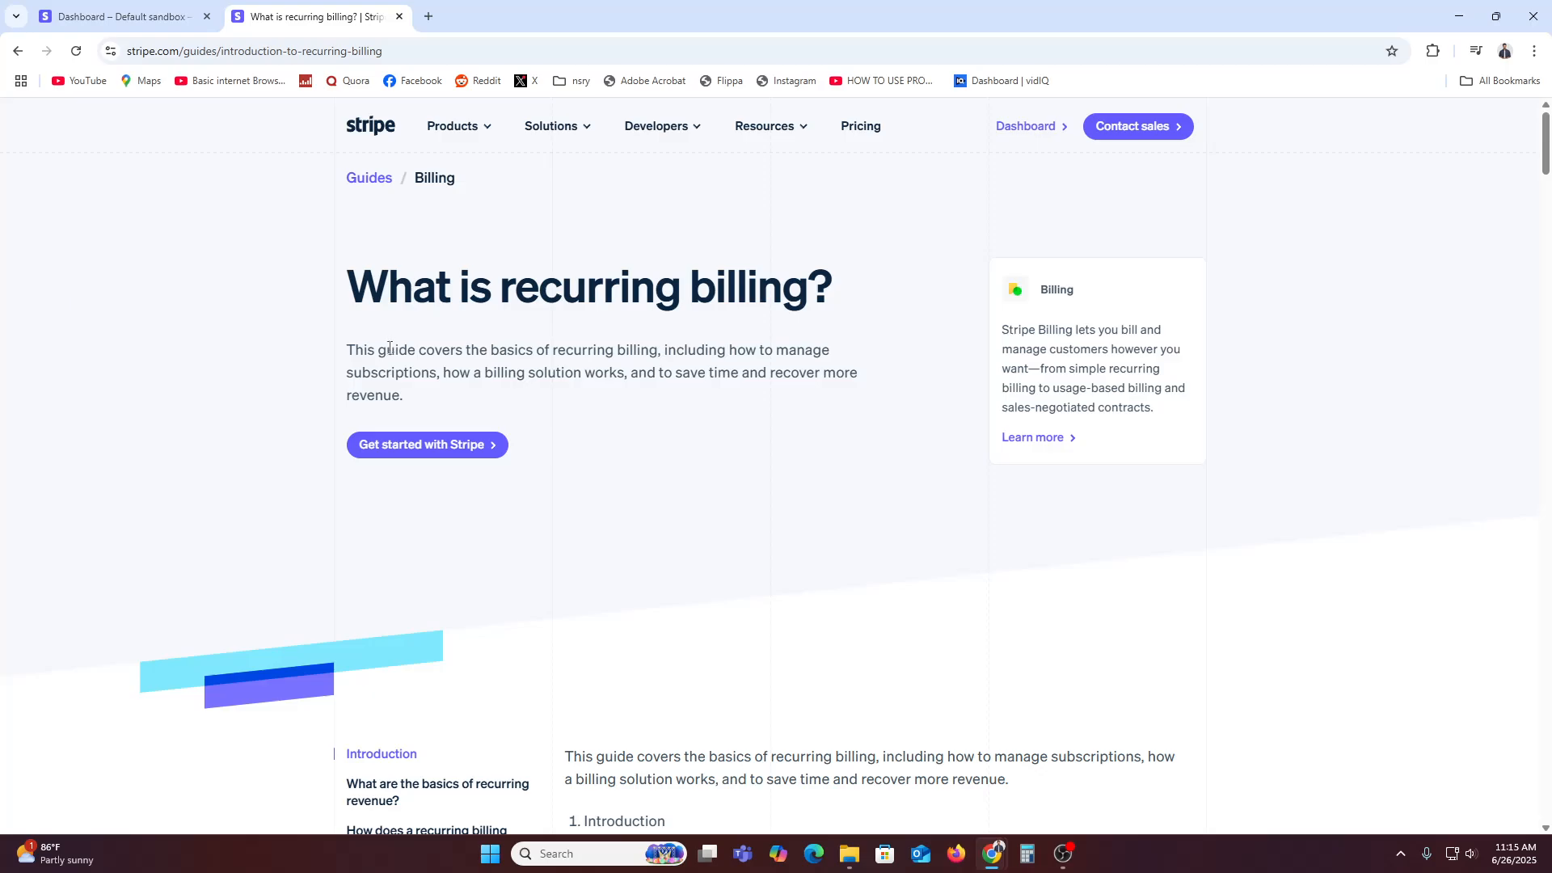
# Step: Read the guide's introduction, the basics of recurring revenue and how a recurring billing solution works
pyautogui.scroll(-4, 533, 405)
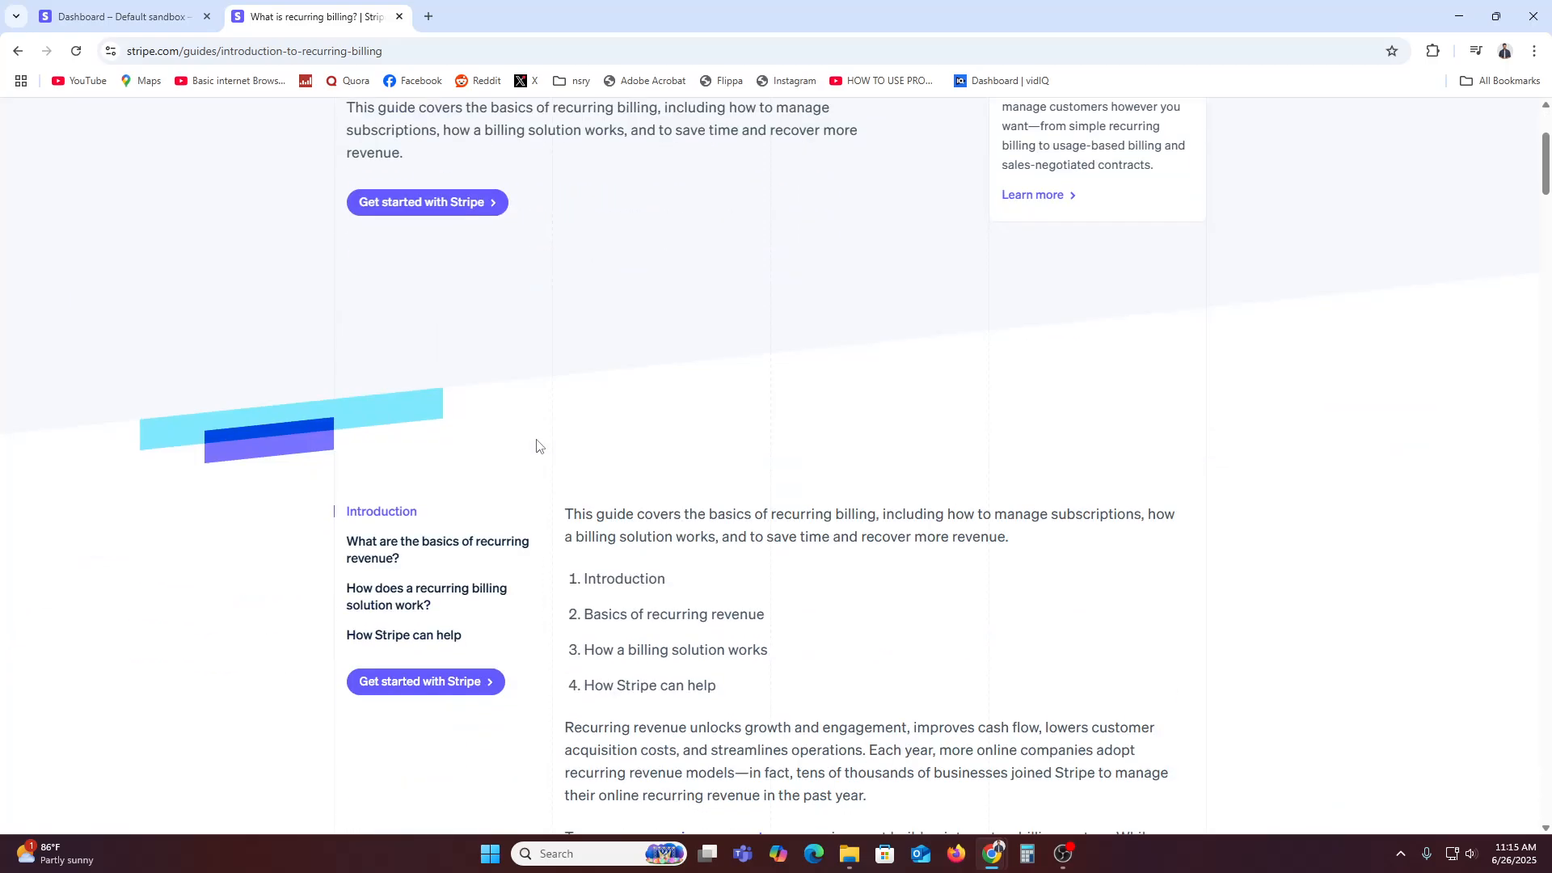
pyautogui.click(398, 430)
pyautogui.scroll(-7, 646, 509)
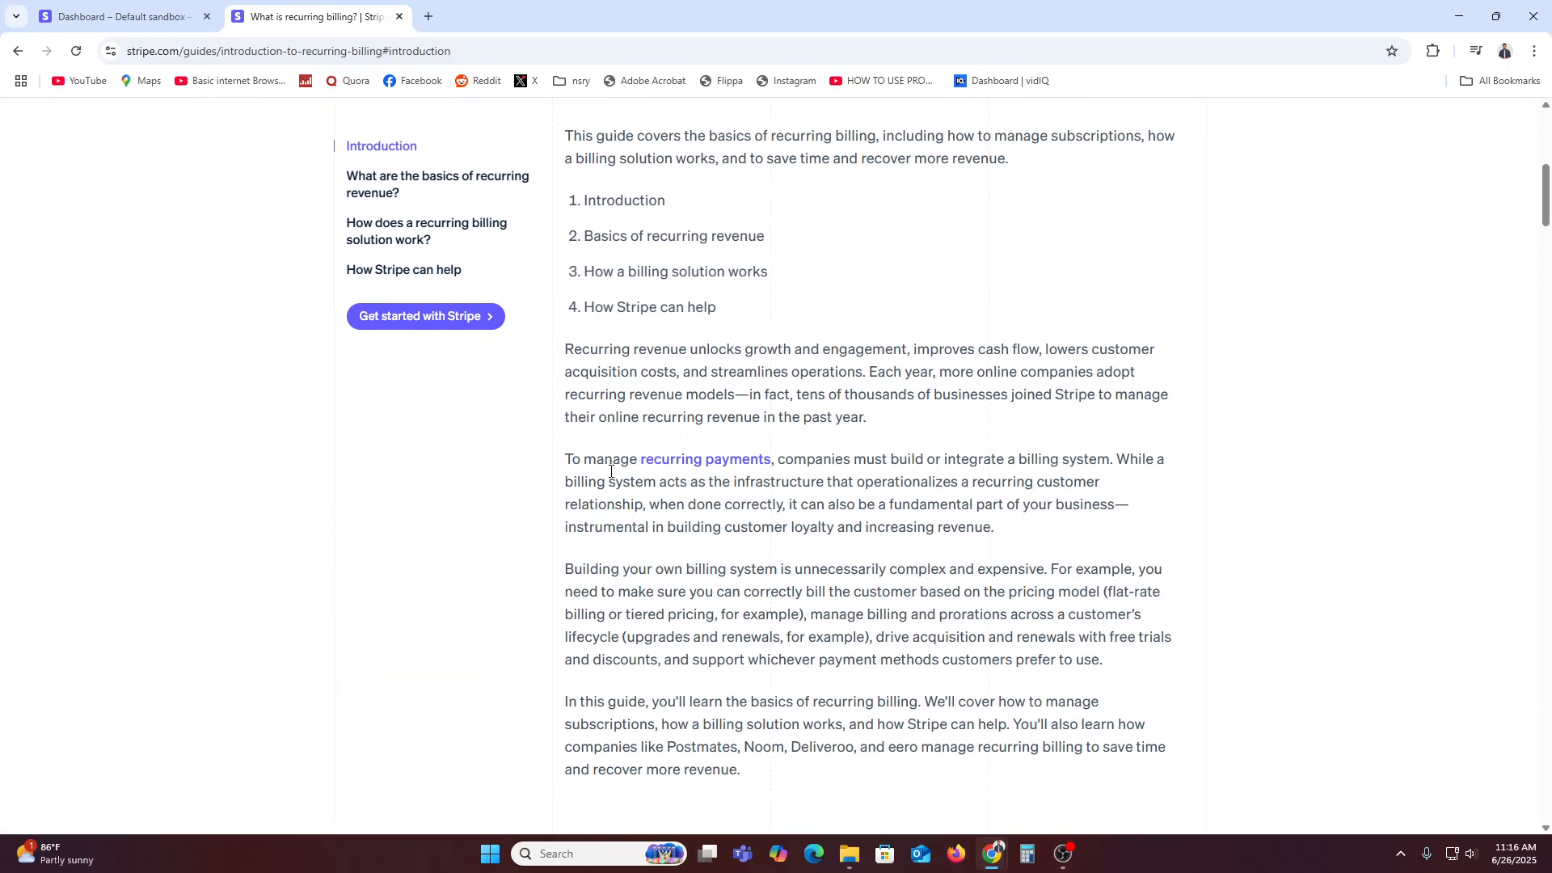
pyautogui.scroll(2, 658, 453)
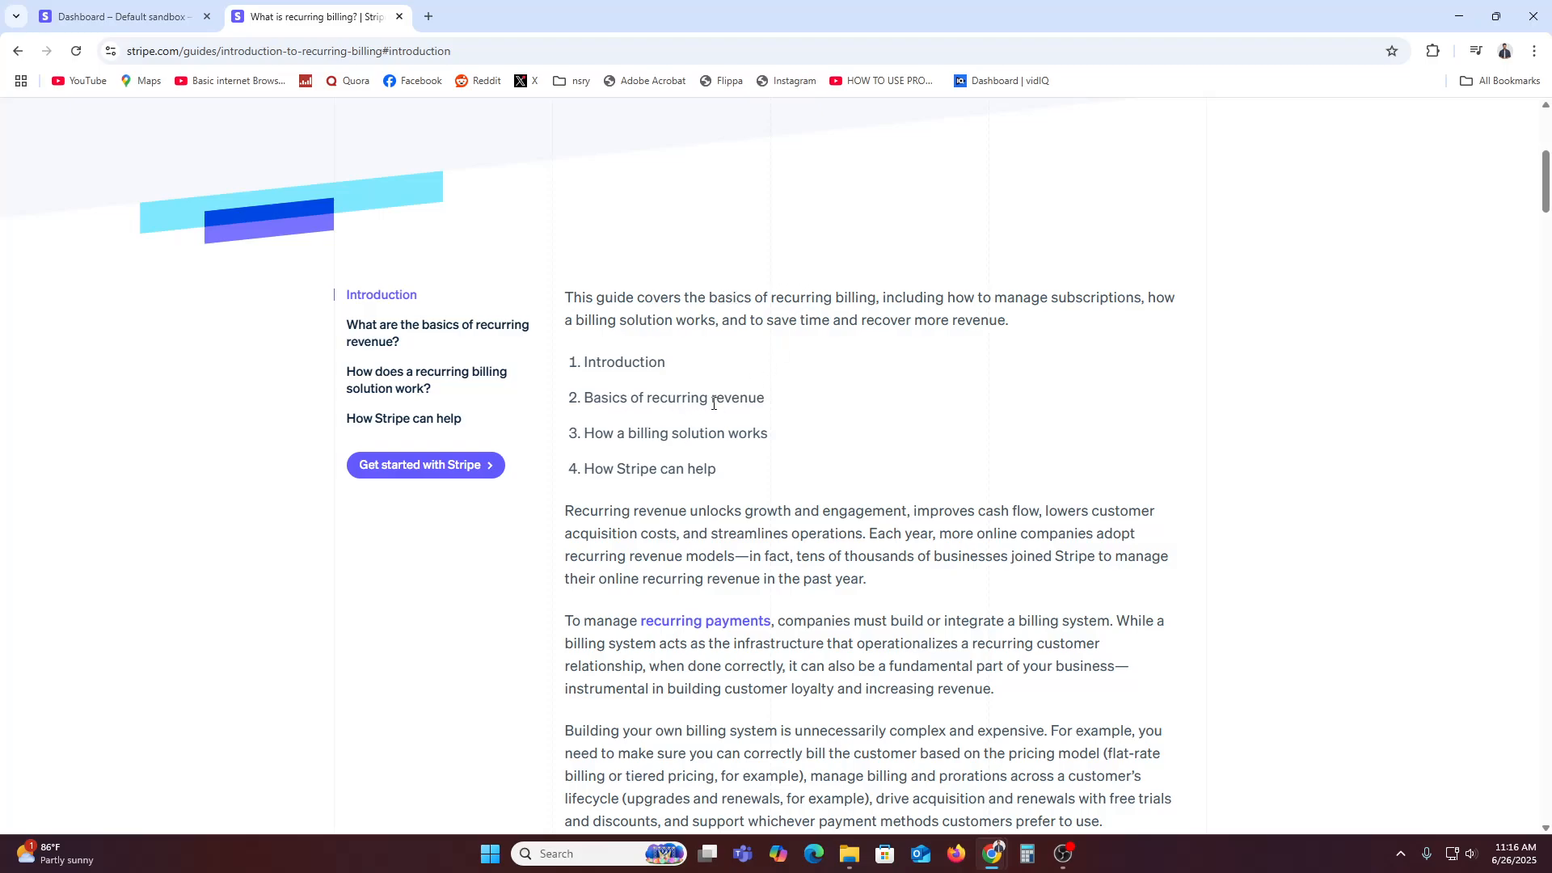
pyautogui.scroll(-8, 507, 460)
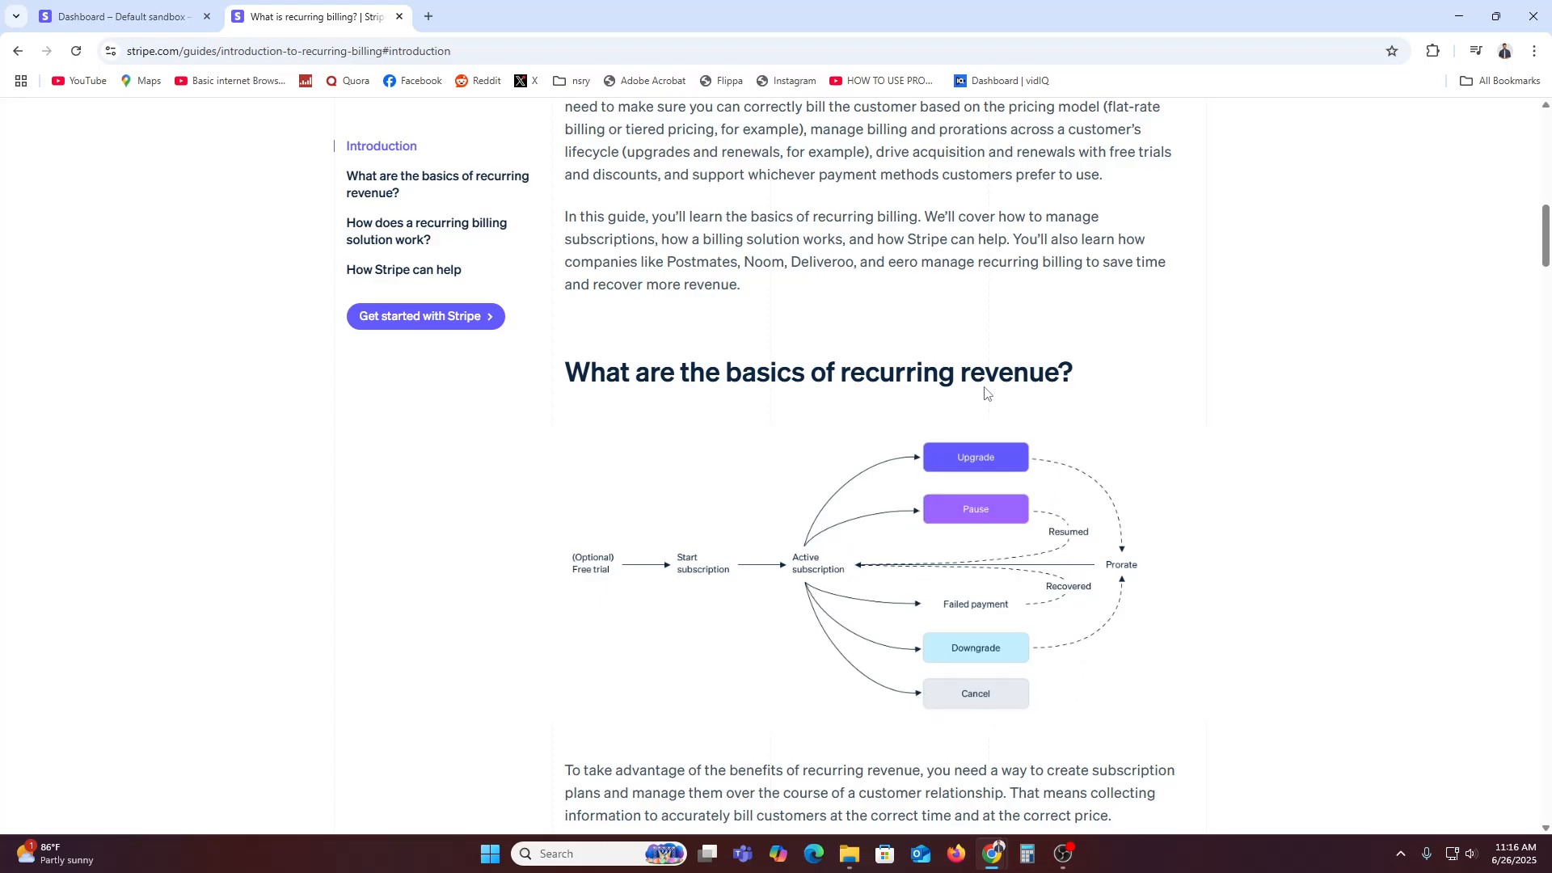
pyautogui.scroll(-15, 894, 739)
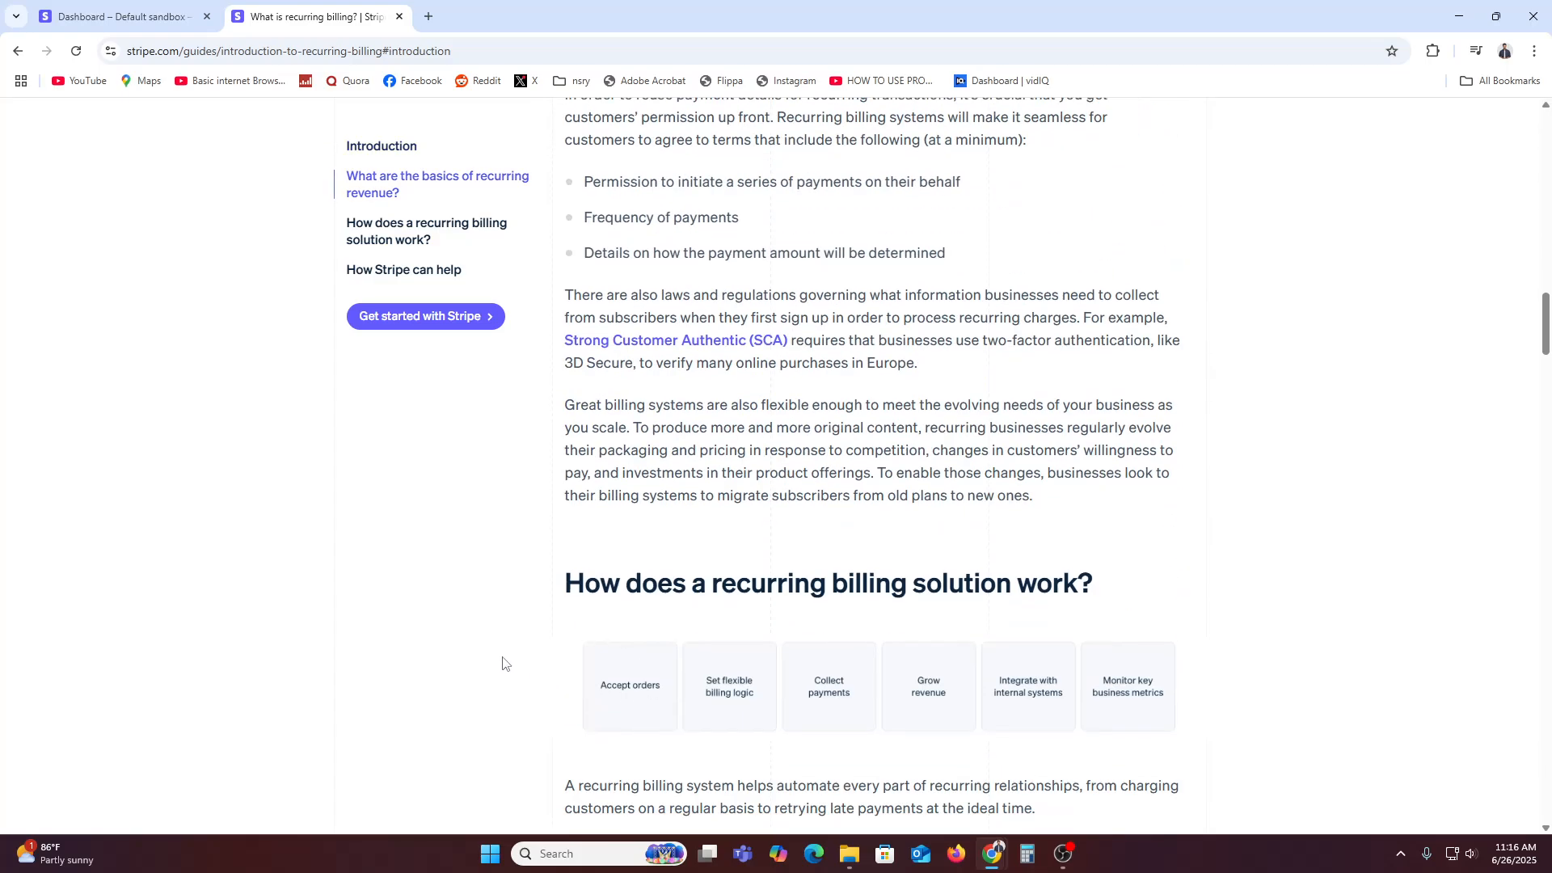
pyautogui.scroll(-6, 503, 663)
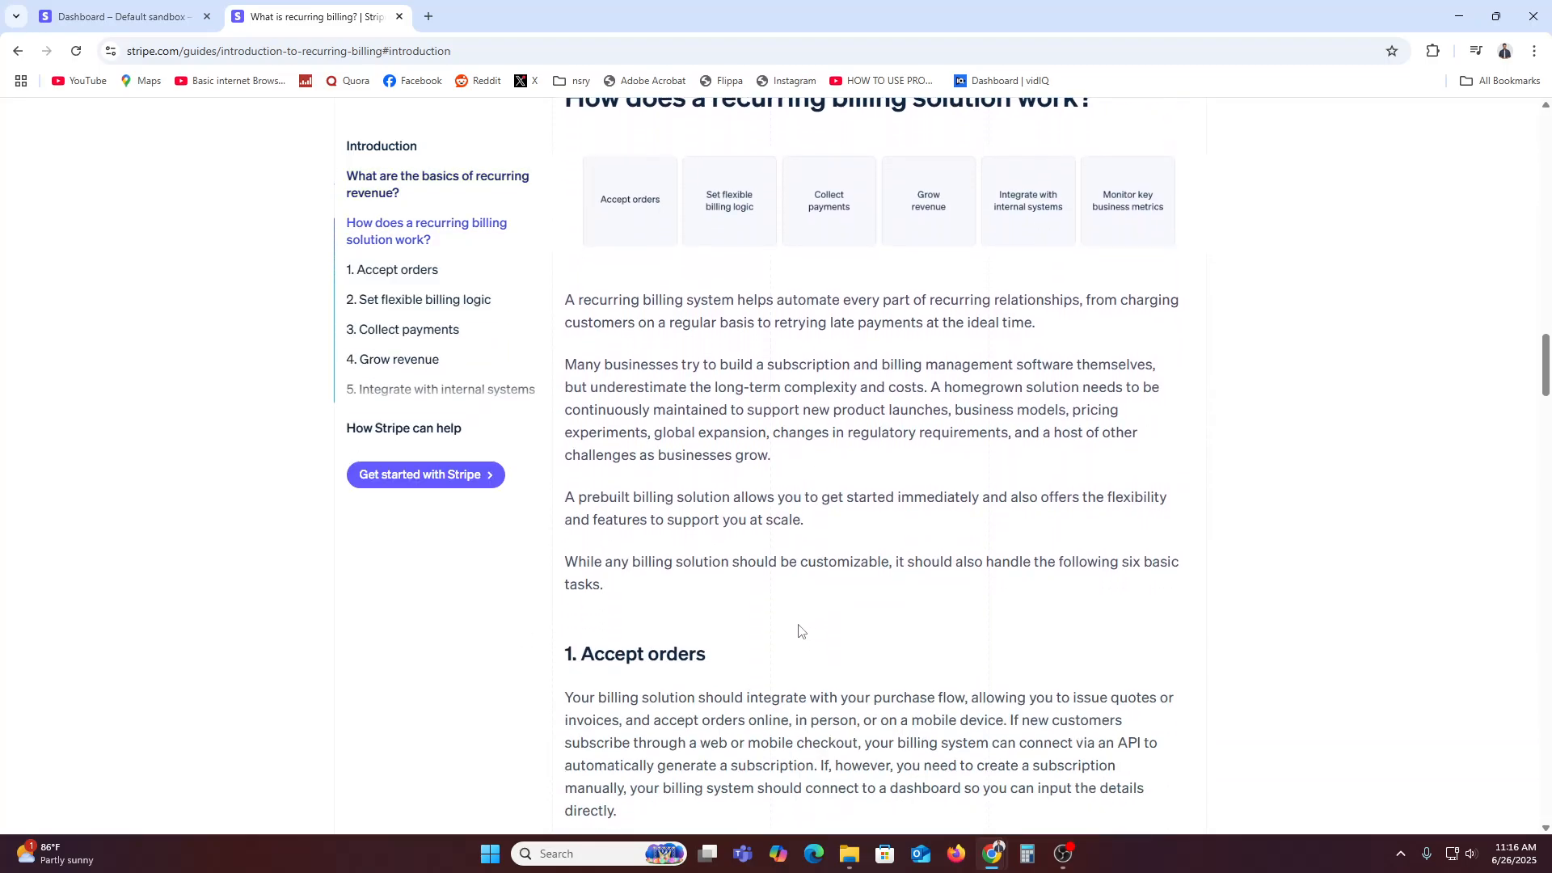
pyautogui.scroll(-4, 799, 630)
# Step: Review the guide's sections on setting flexible billing logic, collecting payments and growing revenue
pyautogui.click(408, 307)
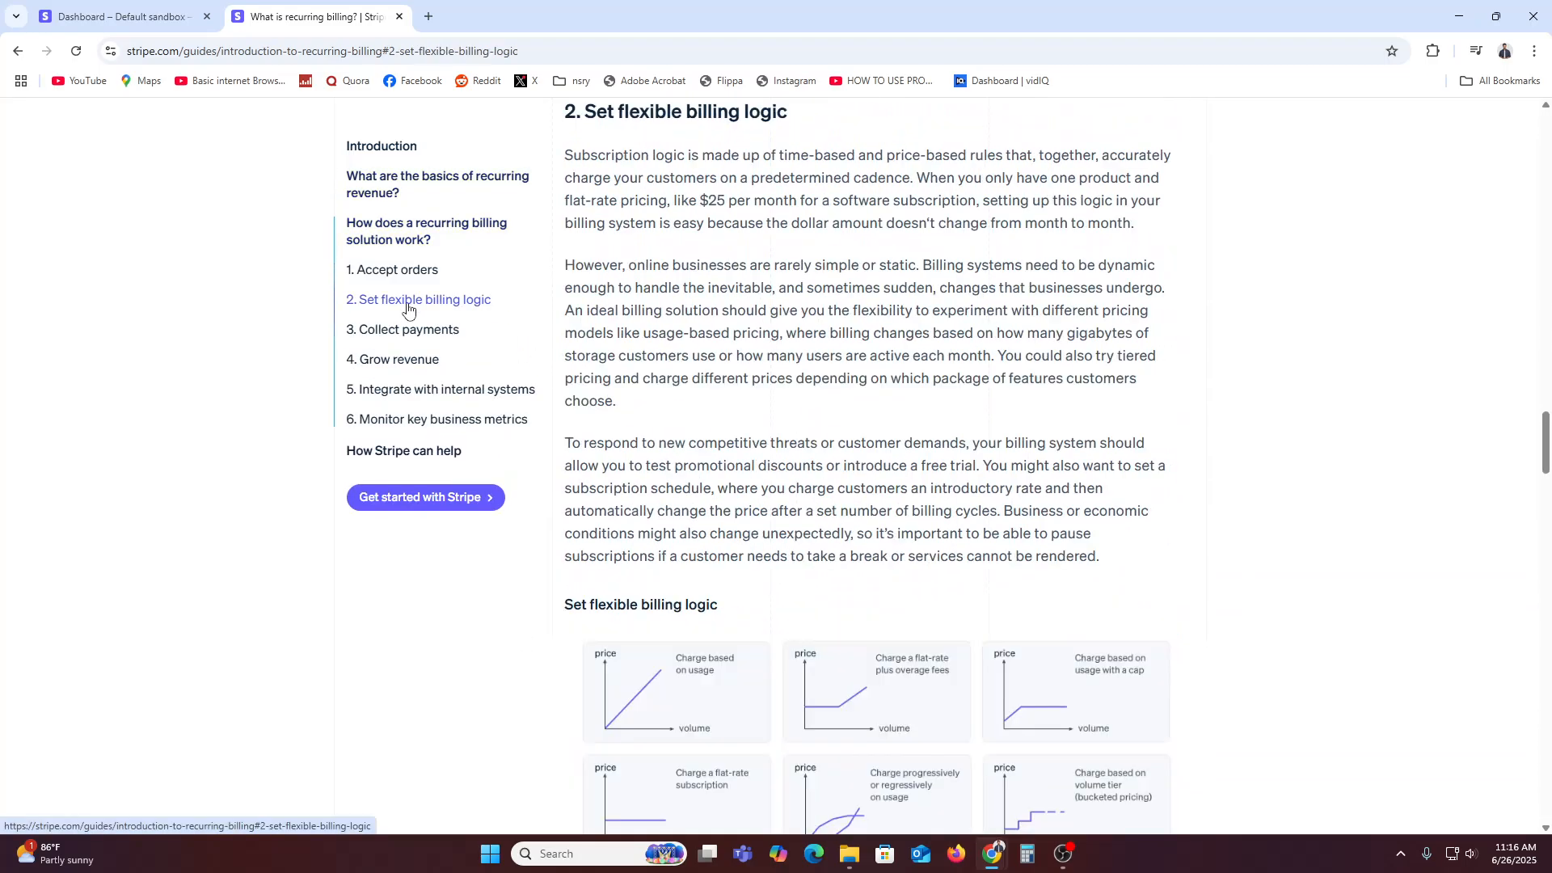
pyautogui.scroll(-3, 530, 380)
pyautogui.click(429, 336)
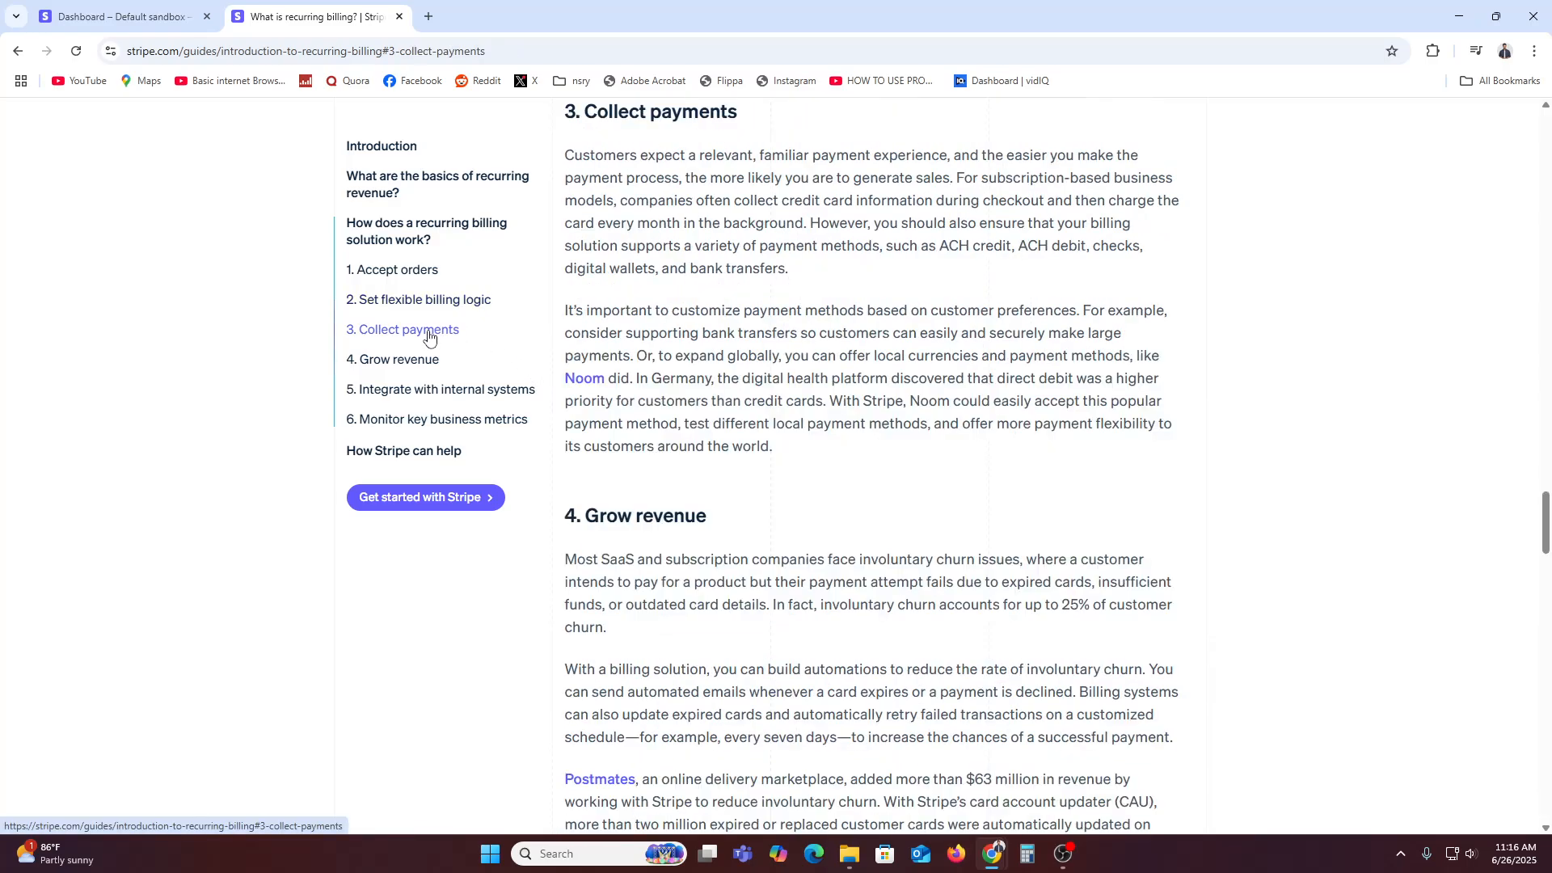
pyautogui.click(414, 359)
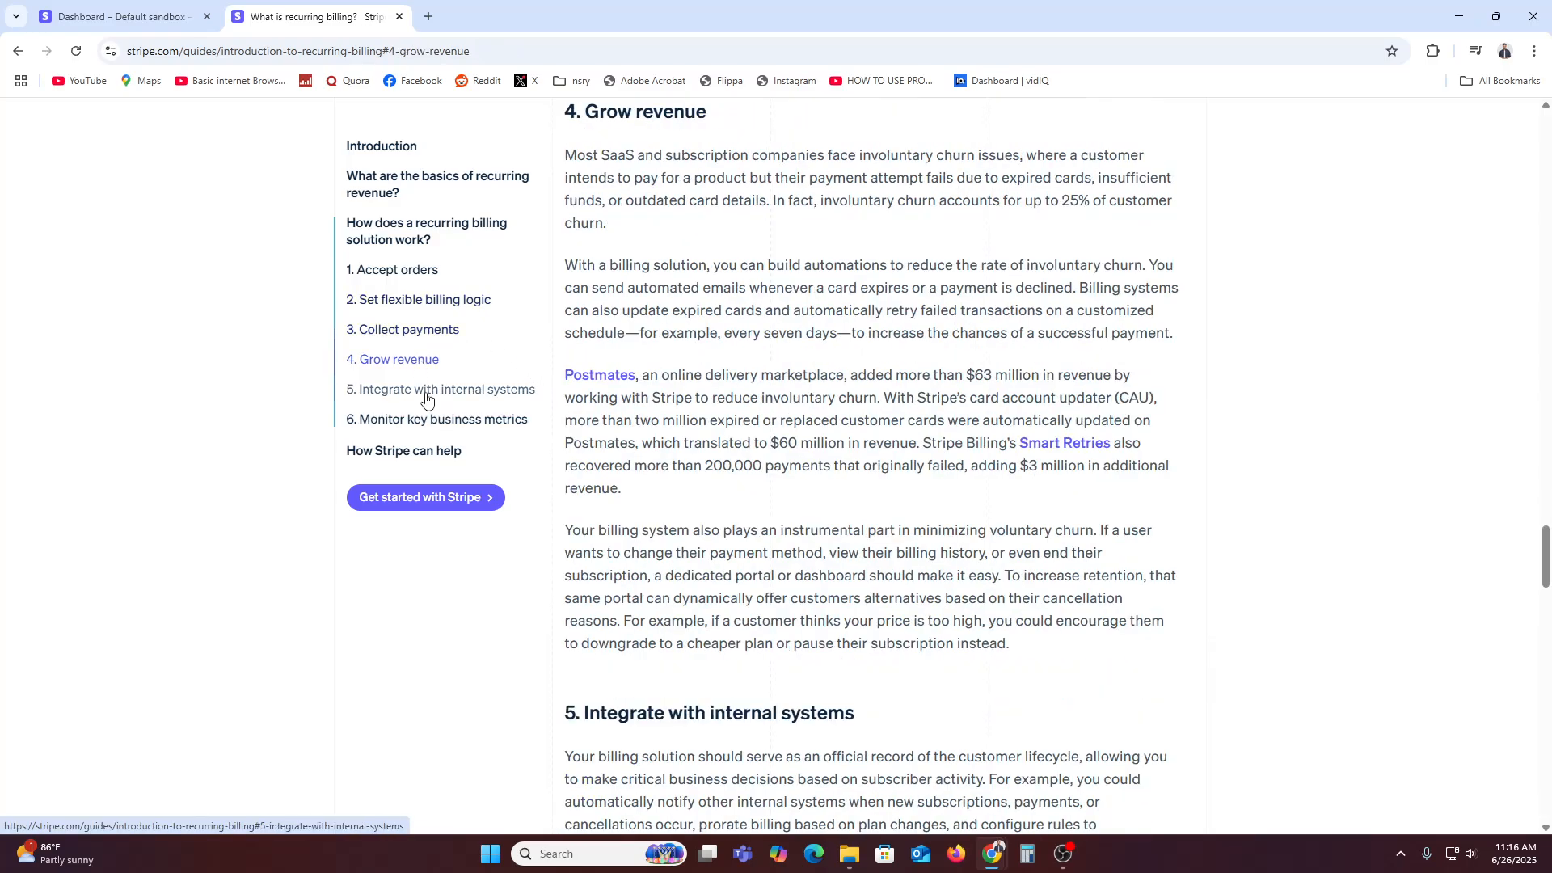
# Step: Review the guide's section on integrating with internal systems and the closing section on how Stripe can help
pyautogui.click(424, 389)
pyautogui.scroll(-9, 727, 517)
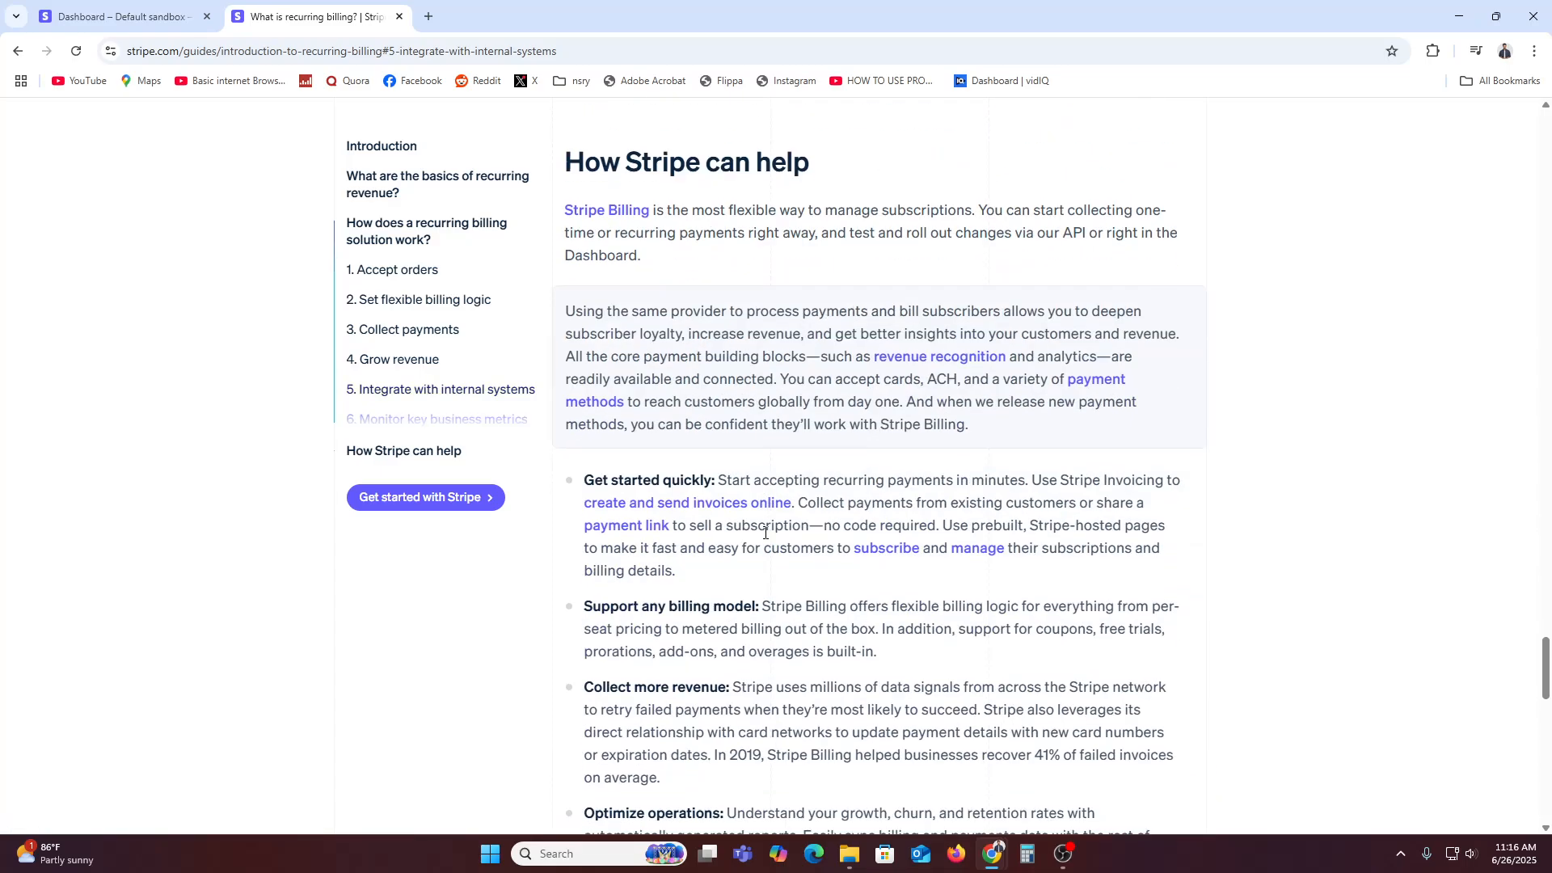
# Step: Return to the payment link form in the dashboard and look through the products that could be added alongside Pro Membership Plan
pyautogui.click(133, 16)
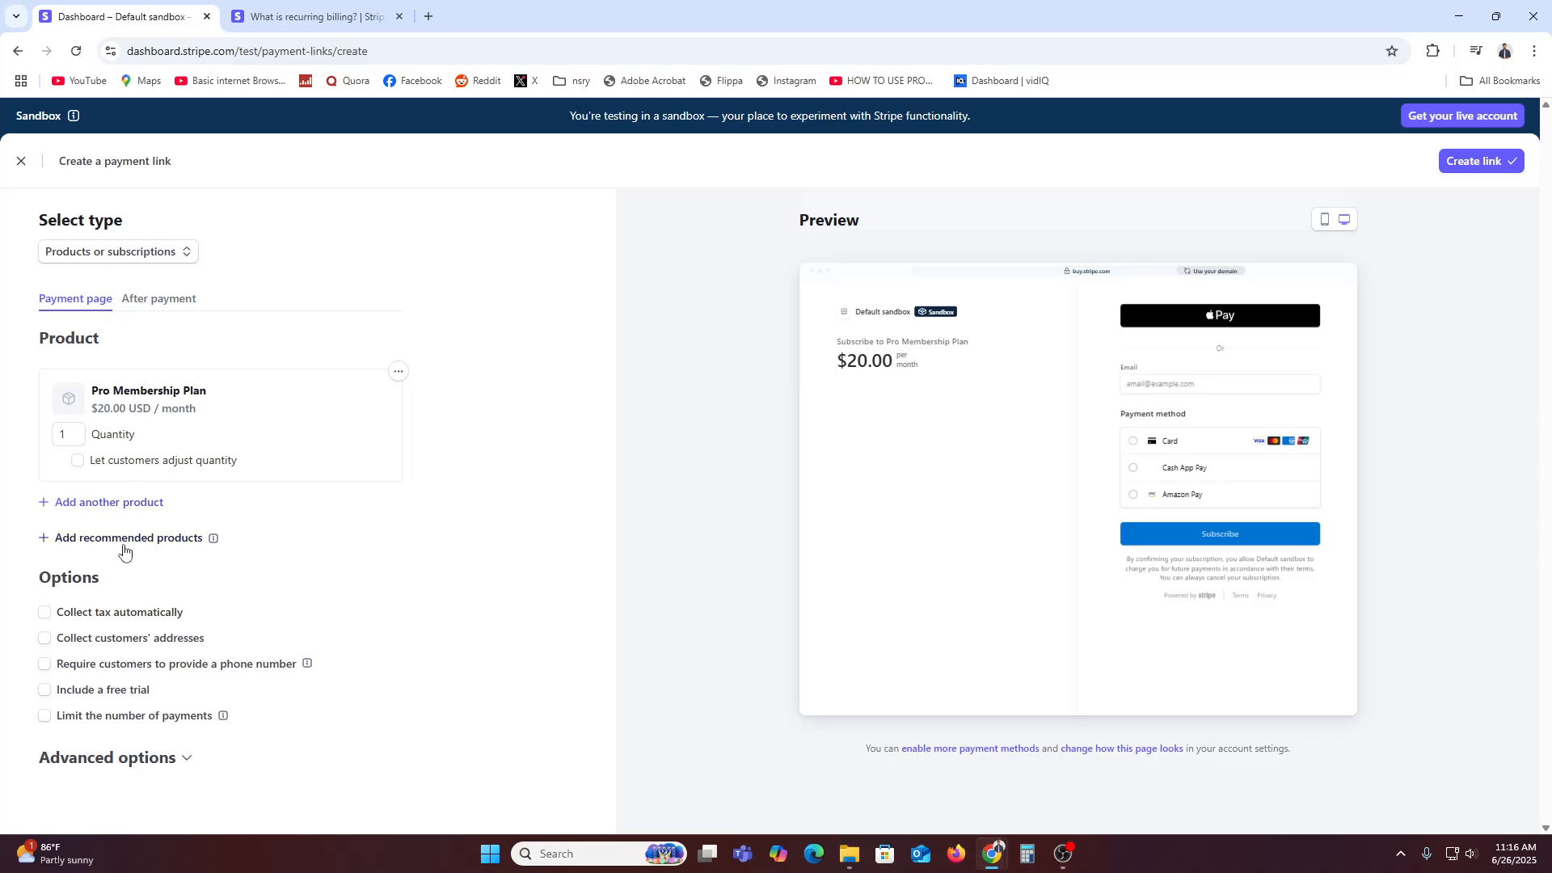
pyautogui.click(121, 505)
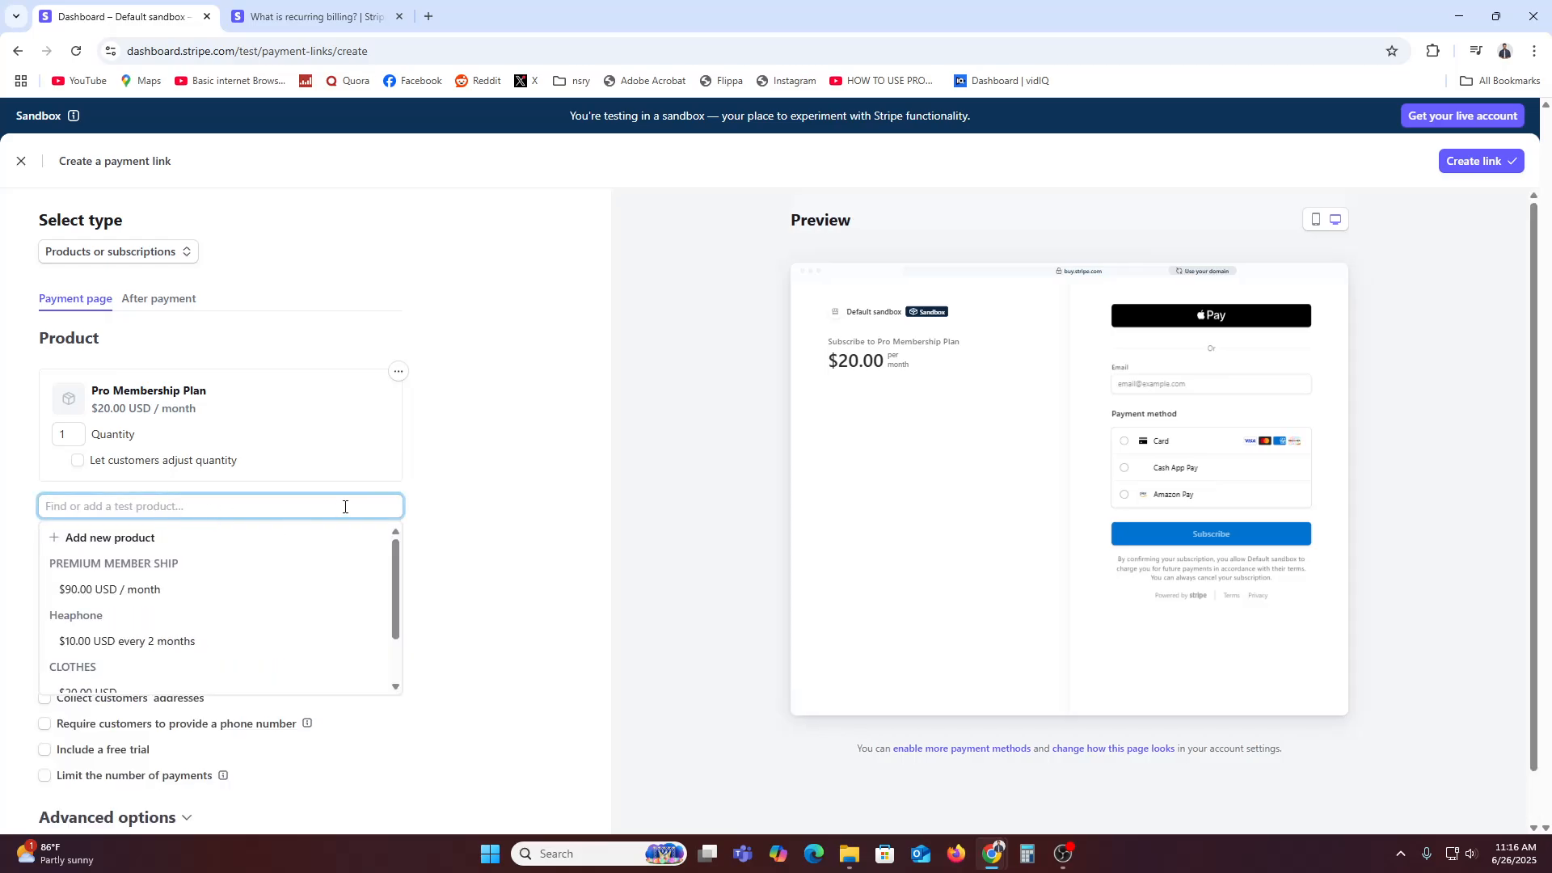
pyautogui.click(437, 551)
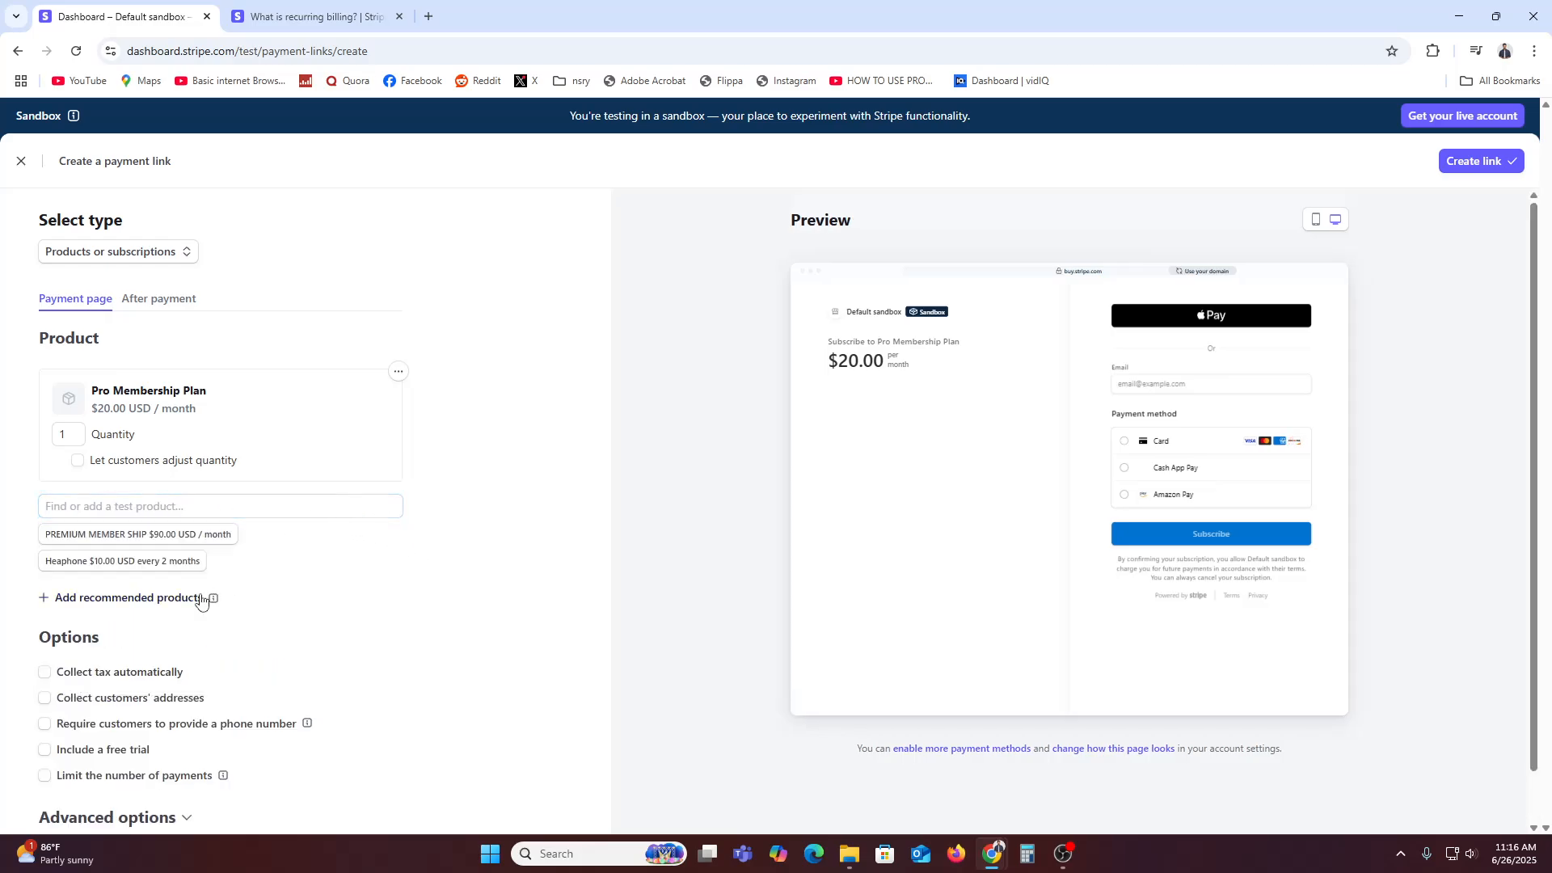
pyautogui.scroll(-1, 360, 611)
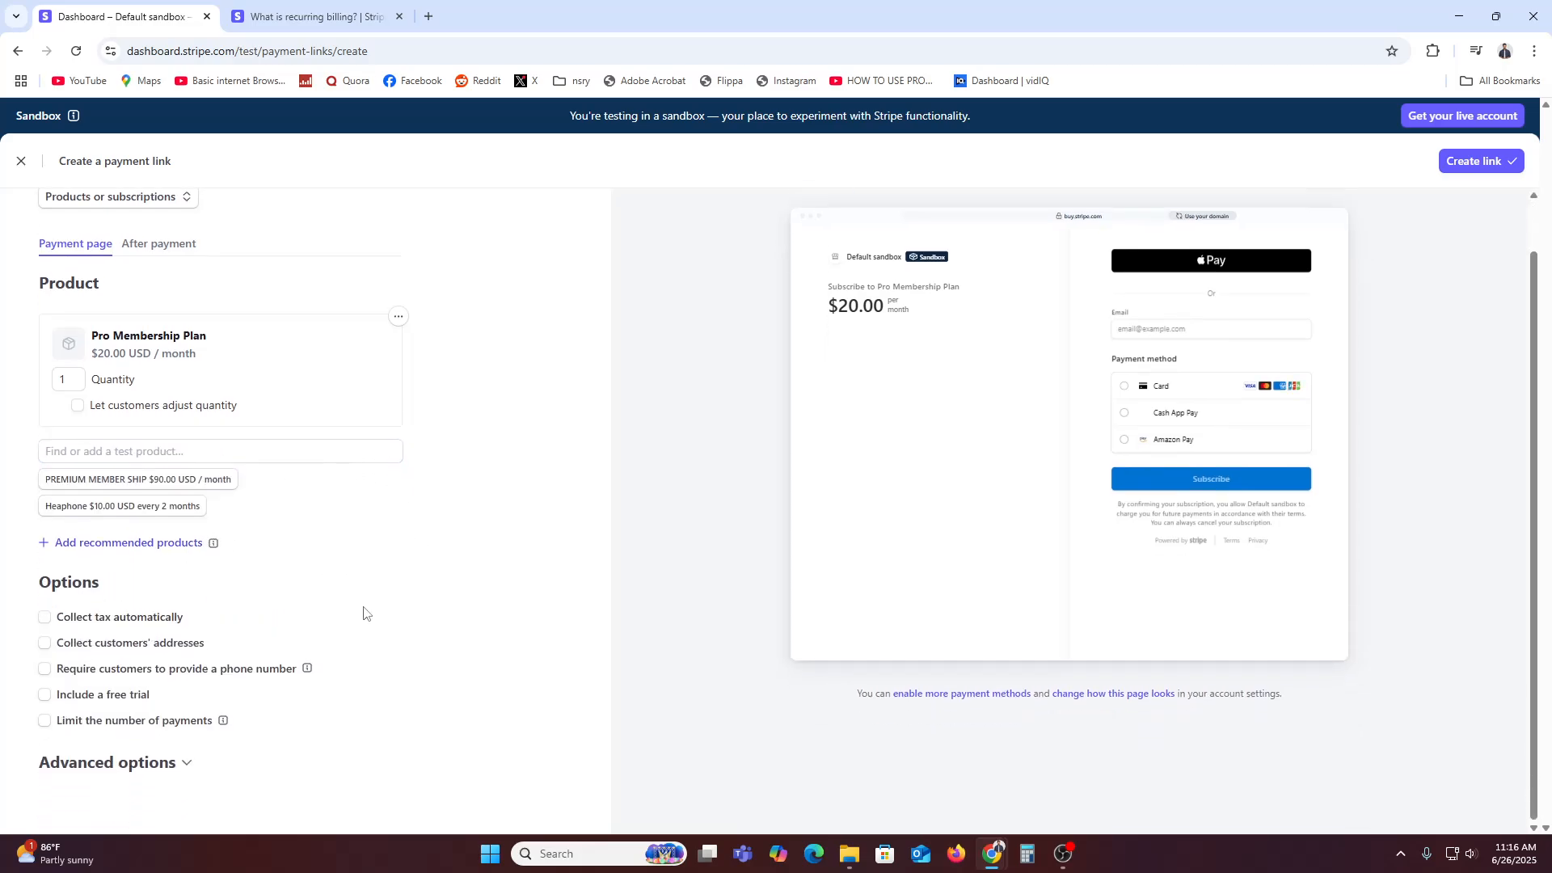
# Step: Expand the advanced options and try out custom fields, promotion codes and business tax IDs, then check the call-to-action choices
pyautogui.click(166, 764)
pyautogui.scroll(-3, 473, 673)
pyautogui.click(94, 629)
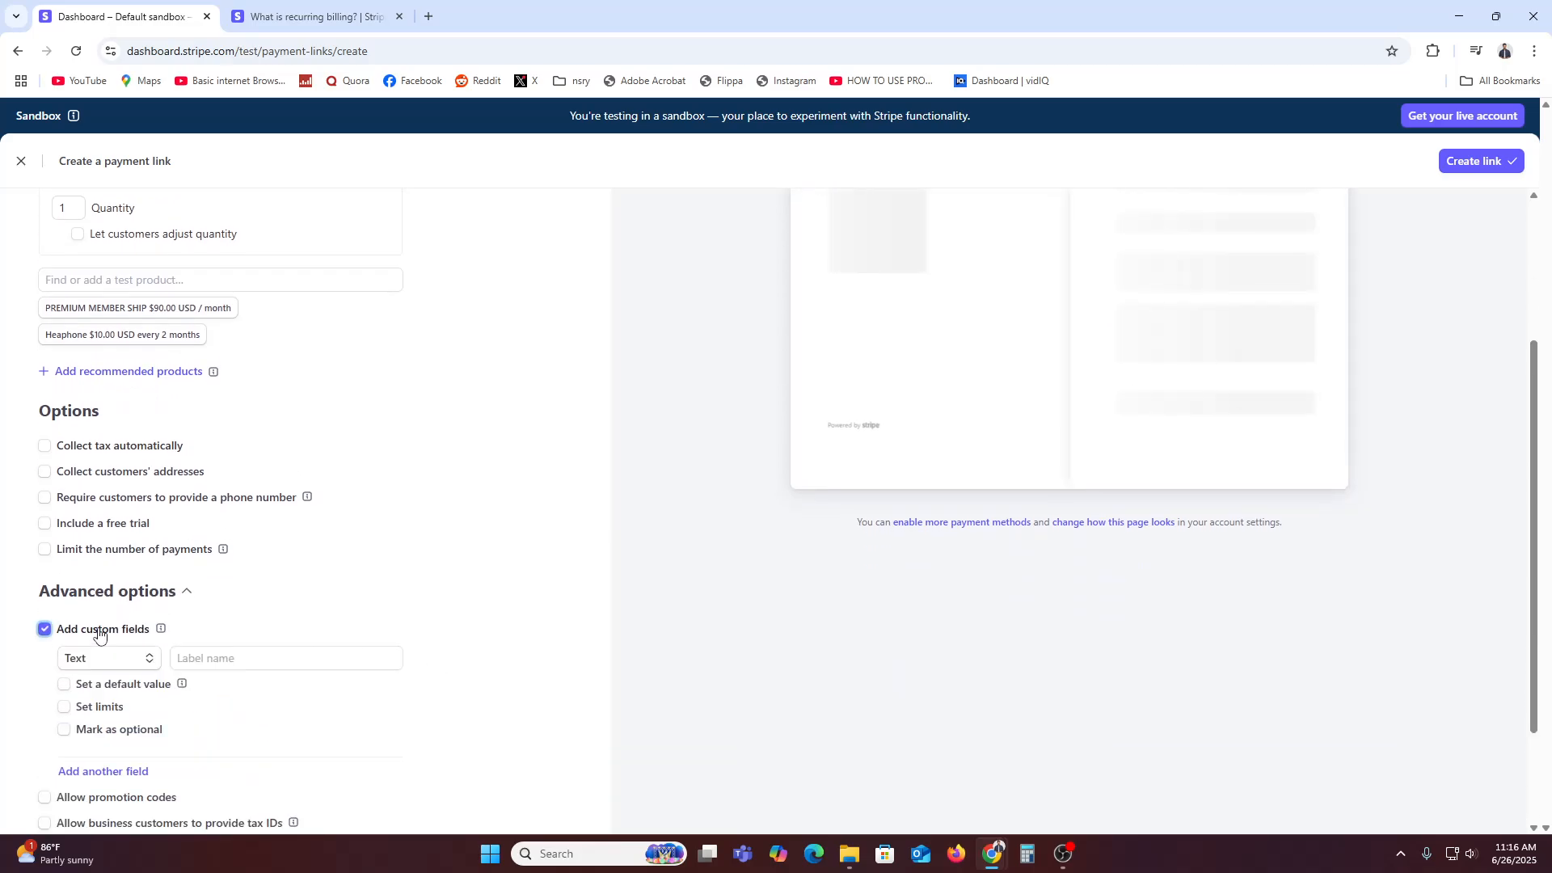
pyautogui.click(95, 629)
pyautogui.click(103, 657)
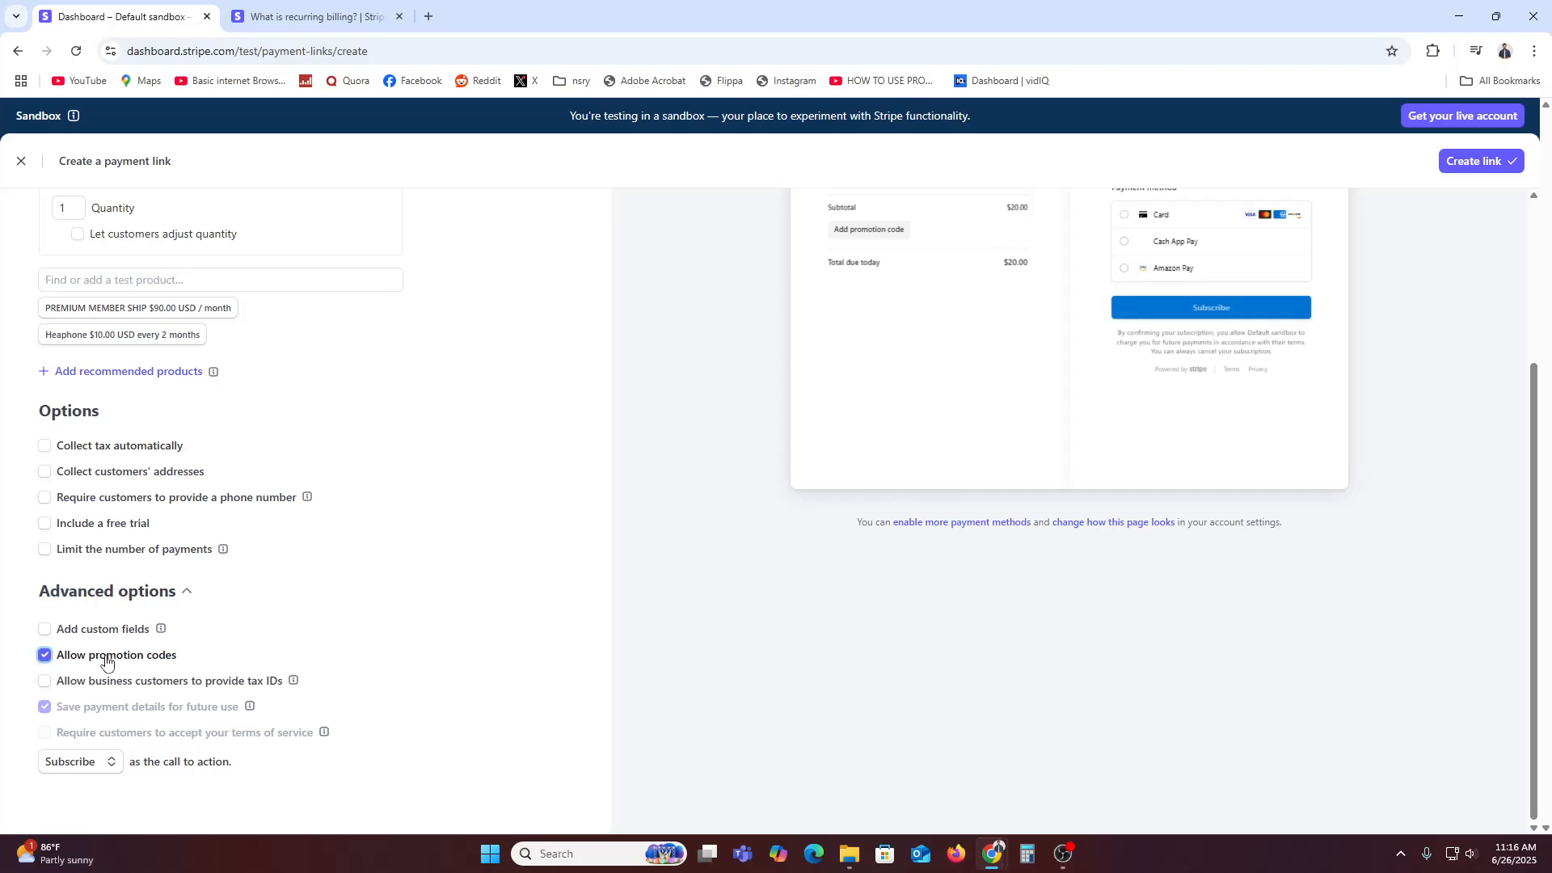
pyautogui.click(106, 658)
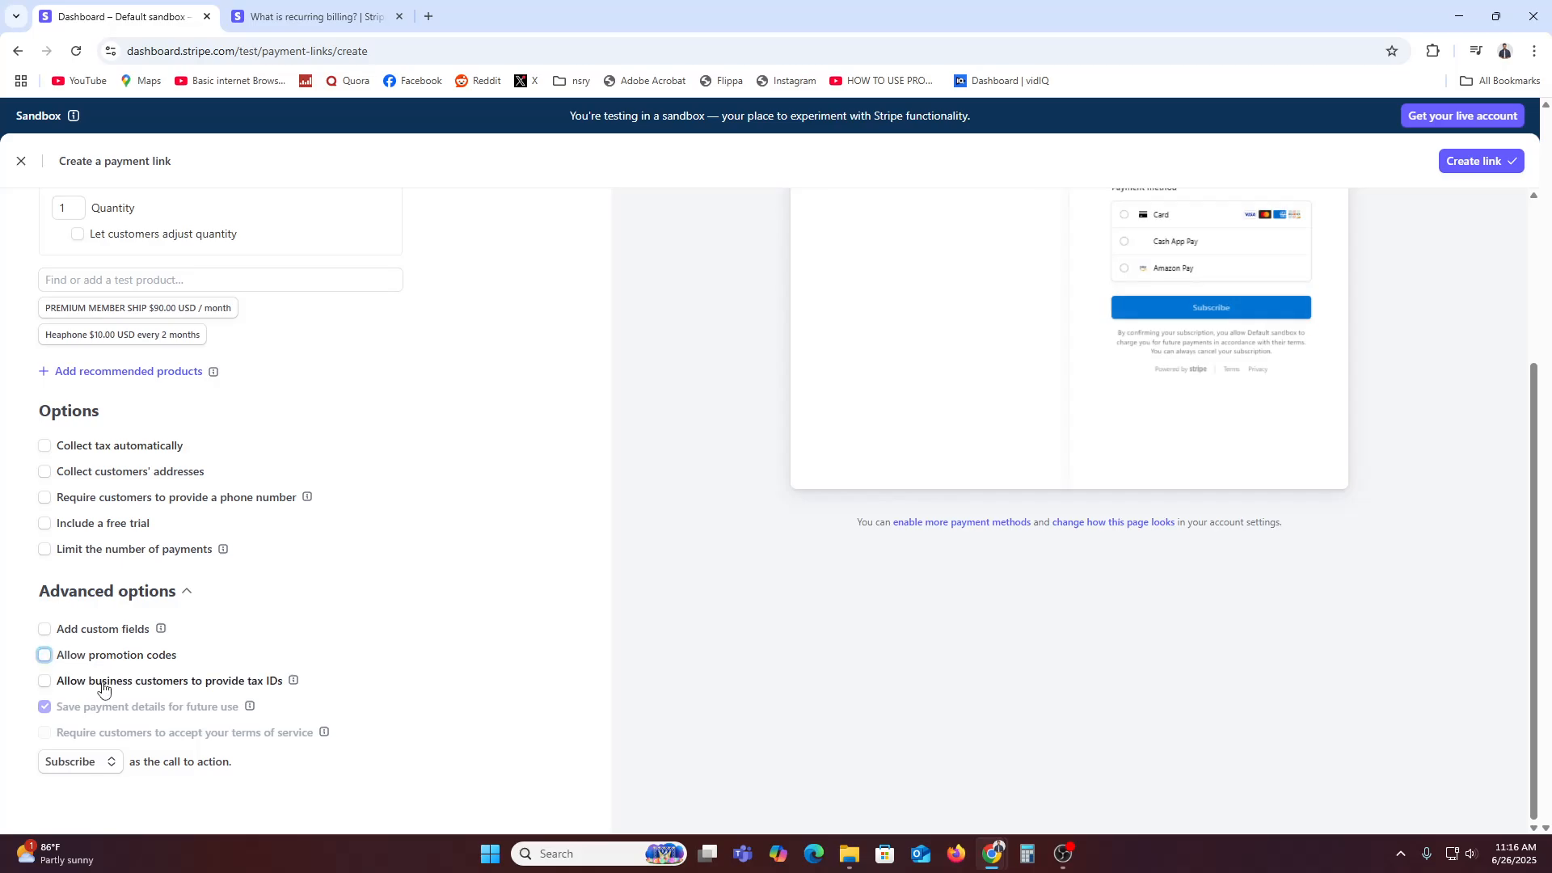
pyautogui.click(103, 683)
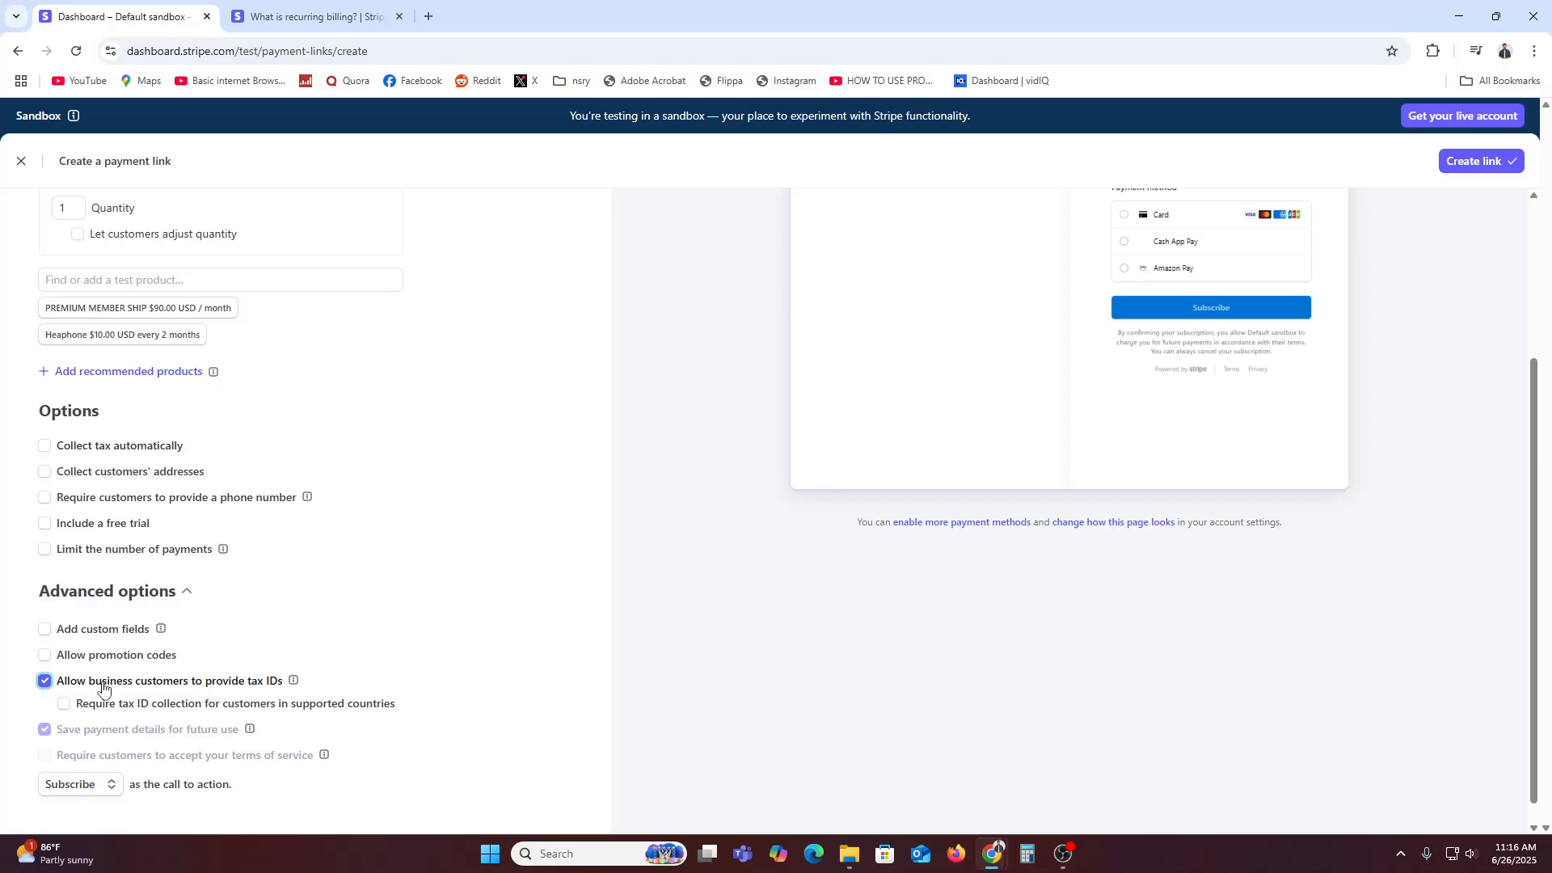
pyautogui.click(103, 684)
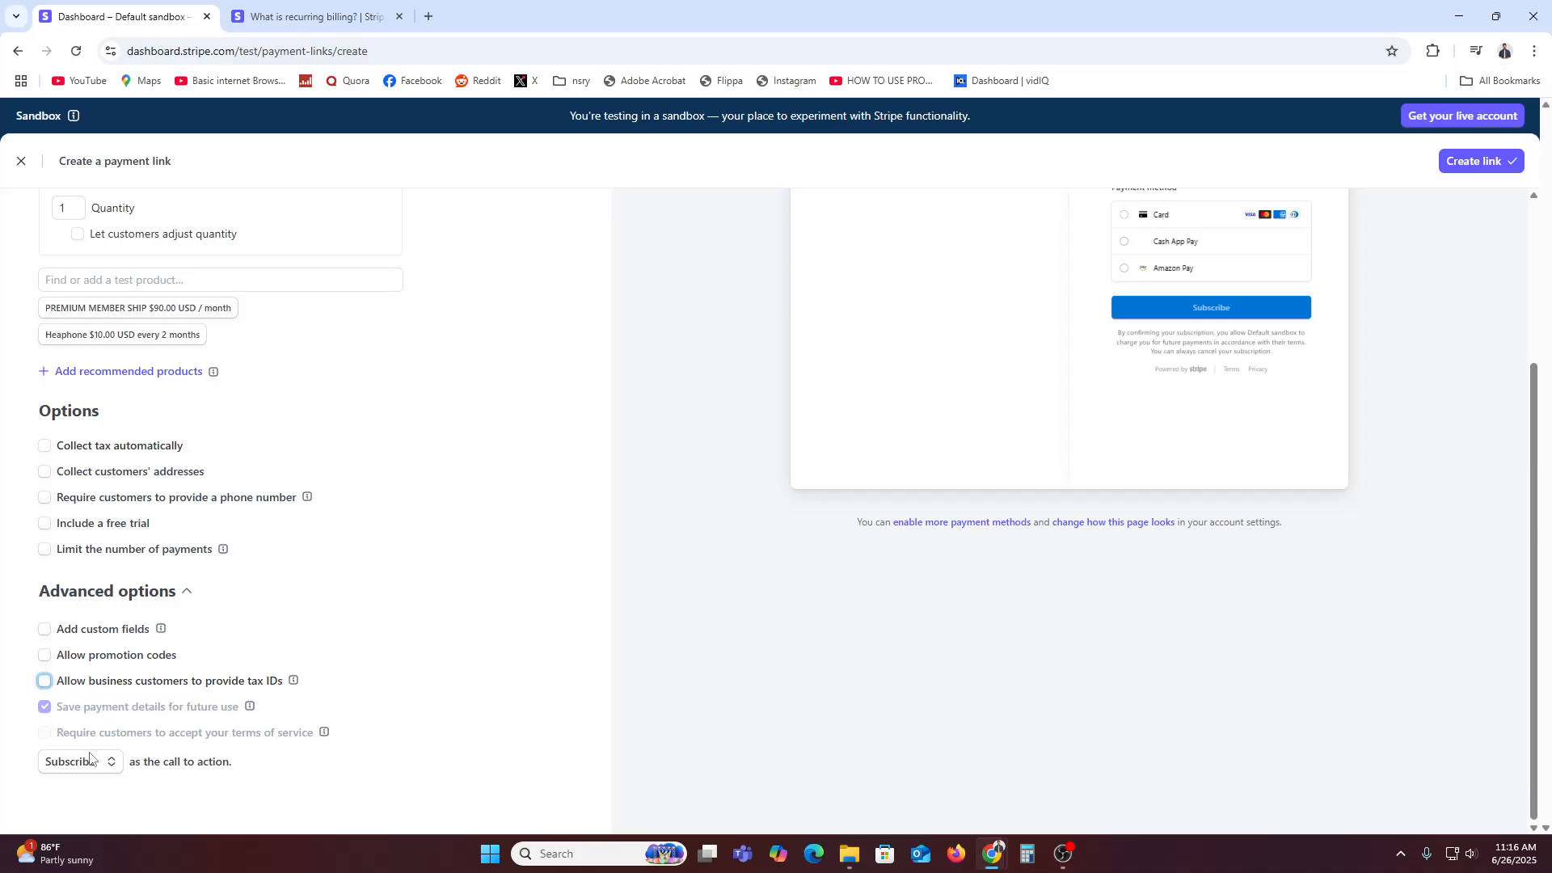
pyautogui.click(81, 762)
pyautogui.click(83, 765)
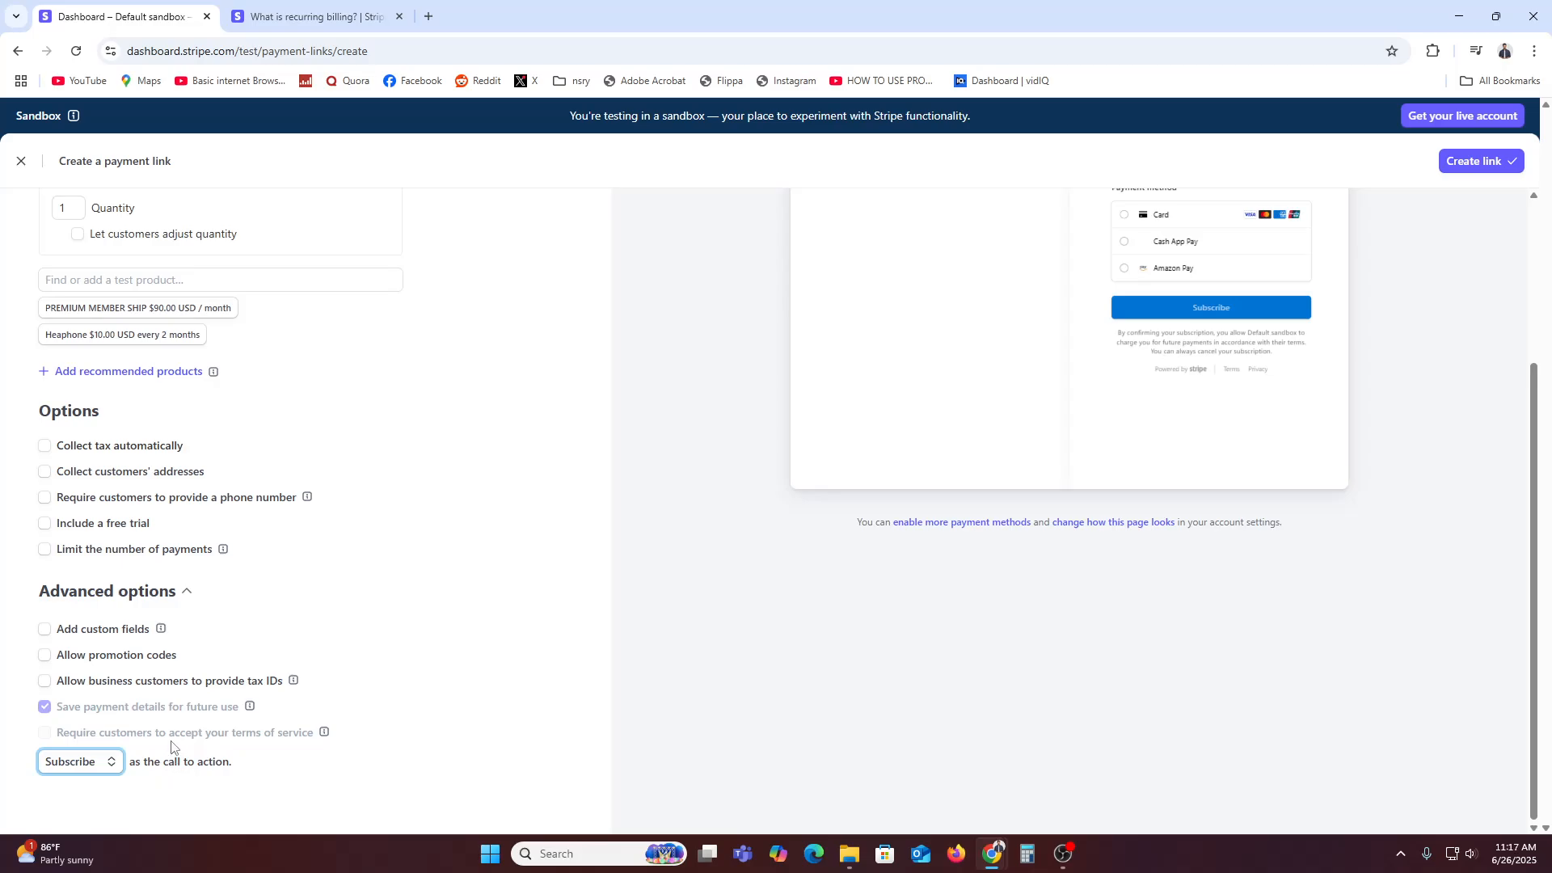
# Step: Try out the free trial, required phone number and limited number of payments options, switching each one off again
pyautogui.click(89, 528)
pyautogui.click(89, 526)
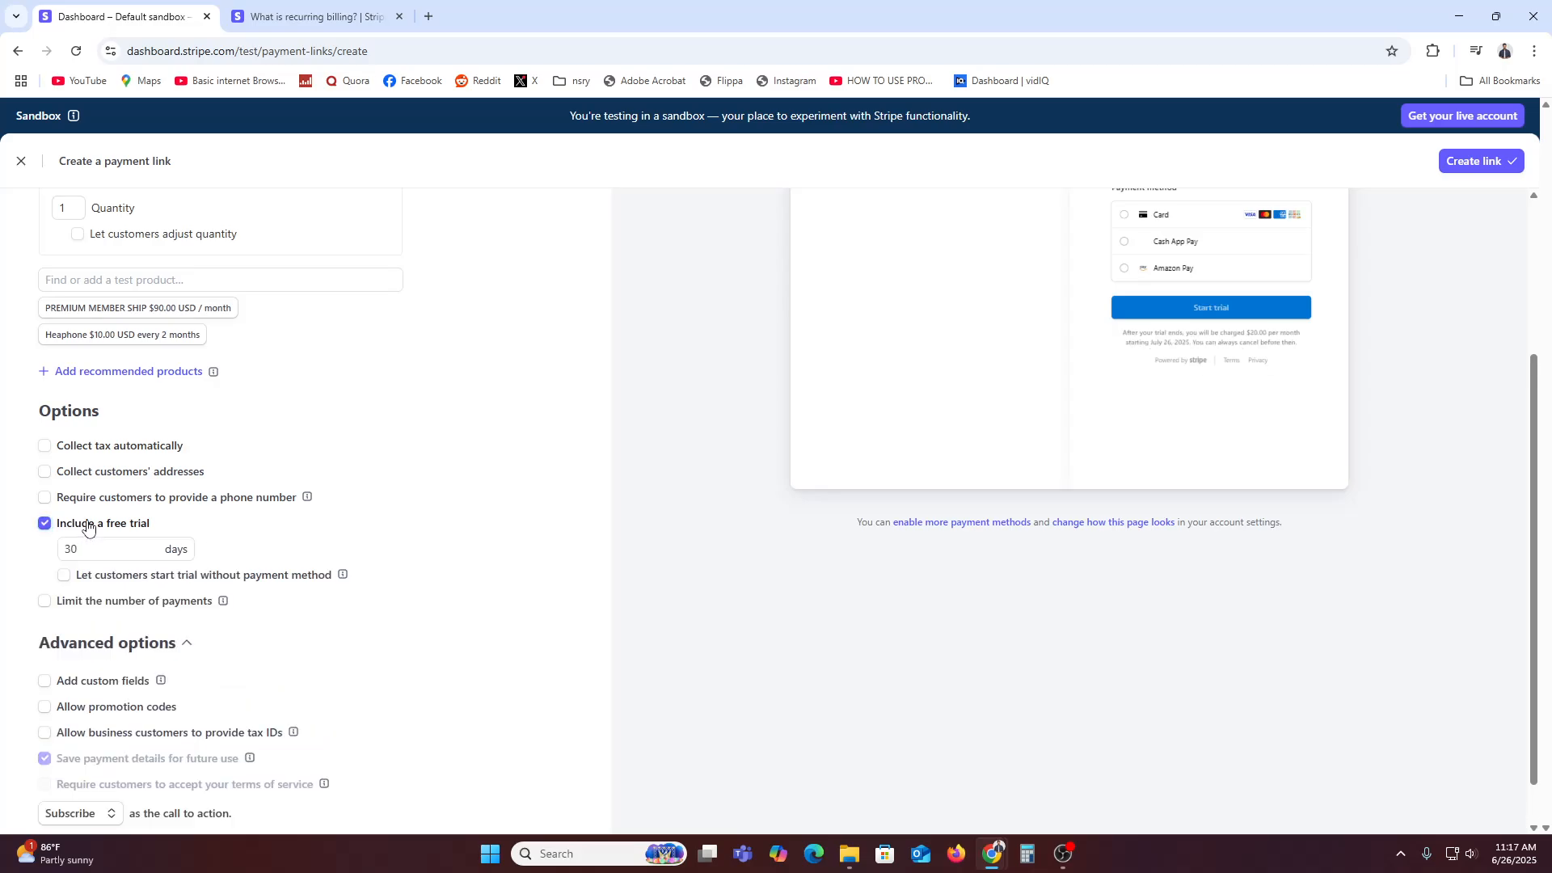
pyautogui.click(89, 507)
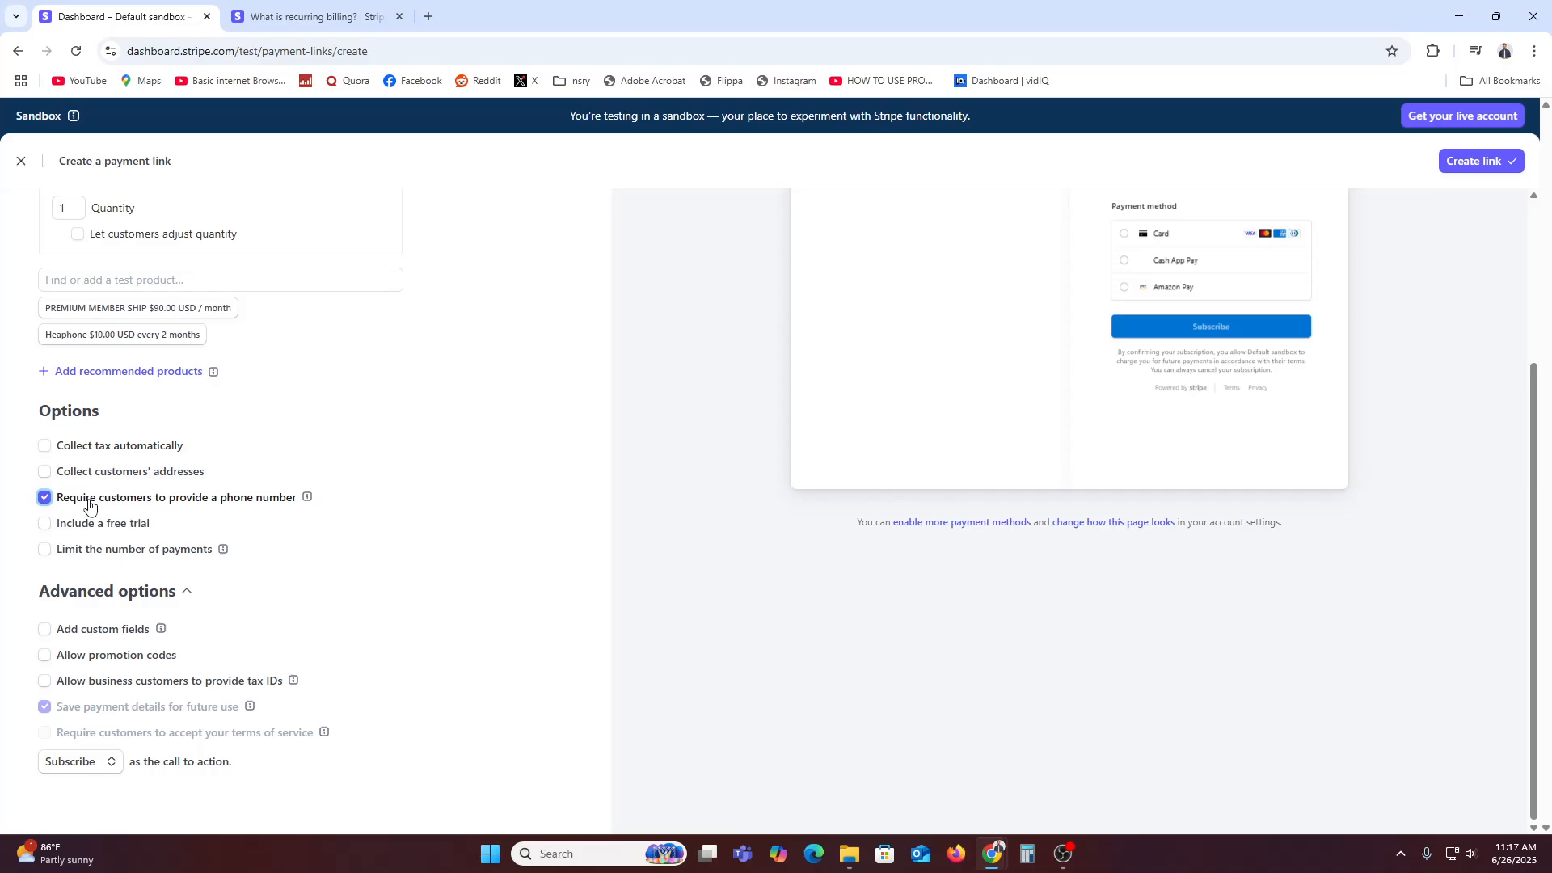
pyautogui.click(88, 505)
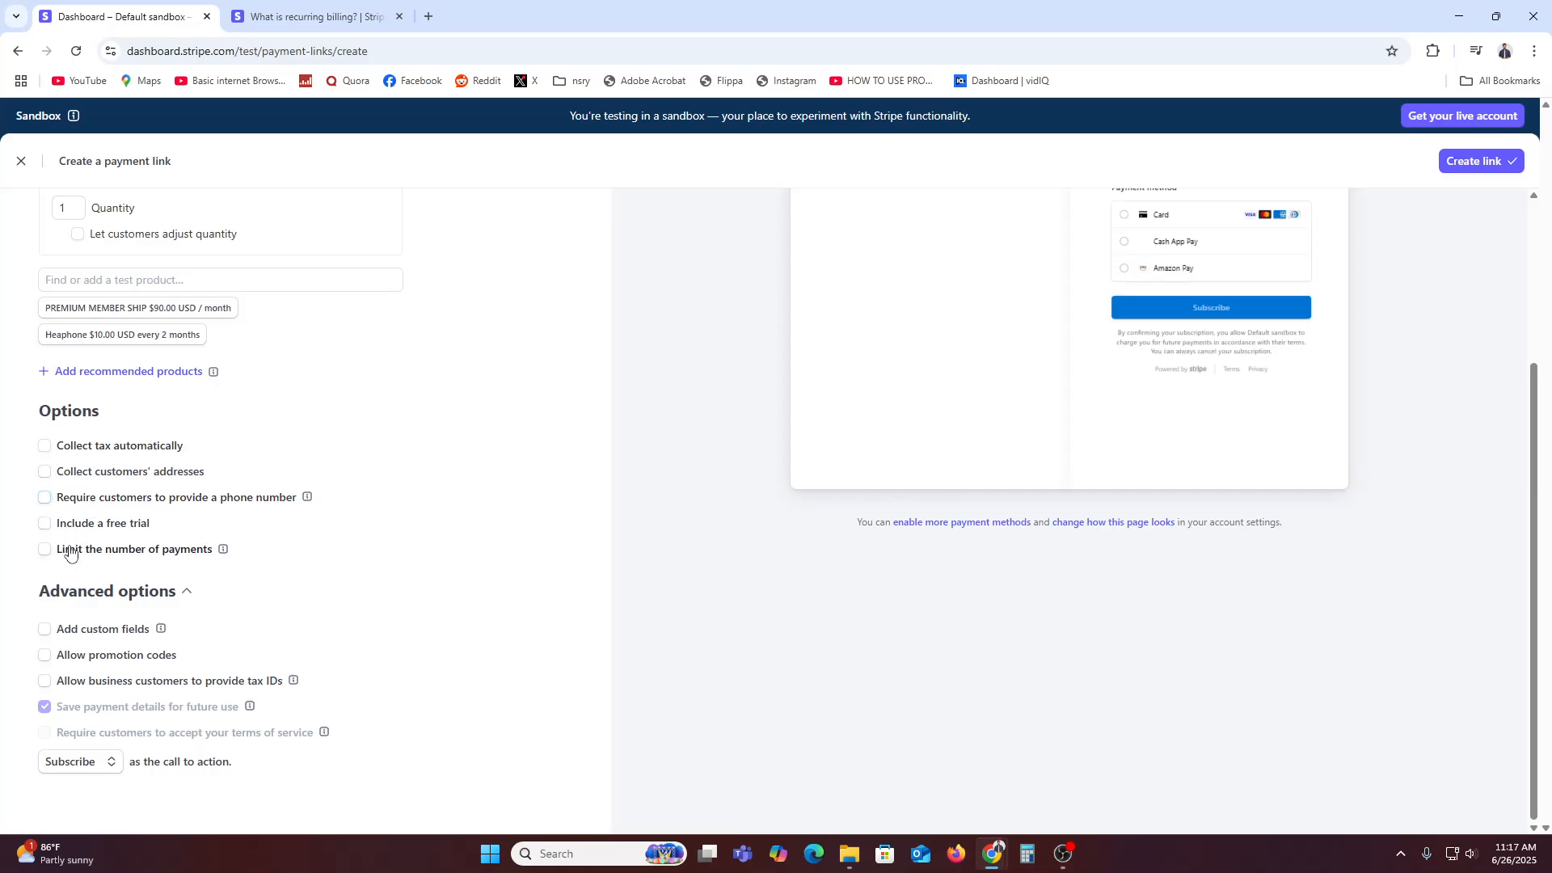
pyautogui.click(70, 550)
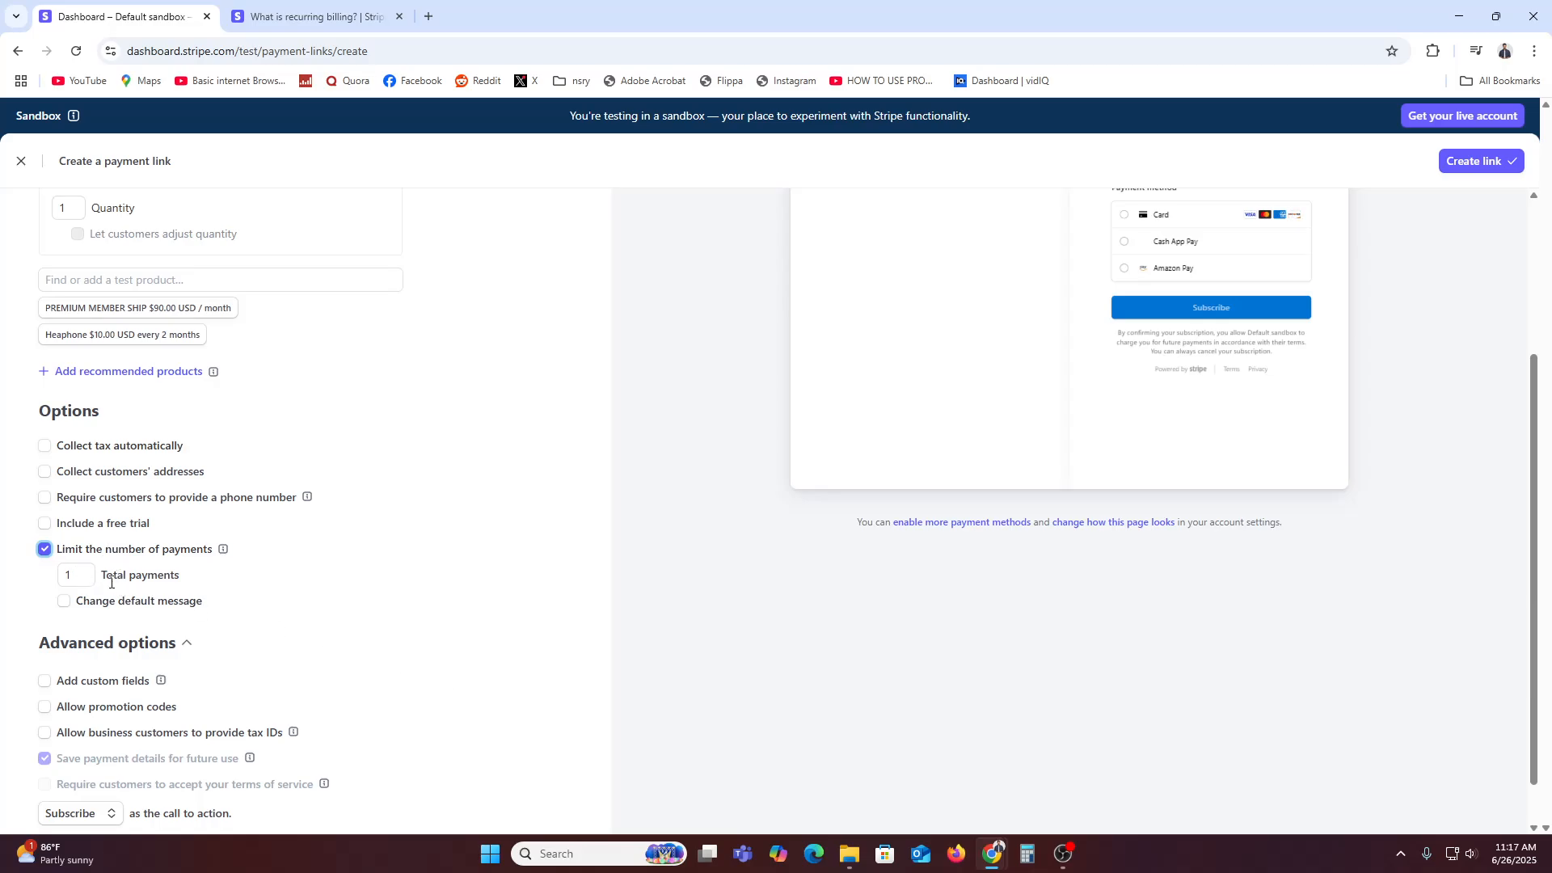
pyautogui.click(114, 553)
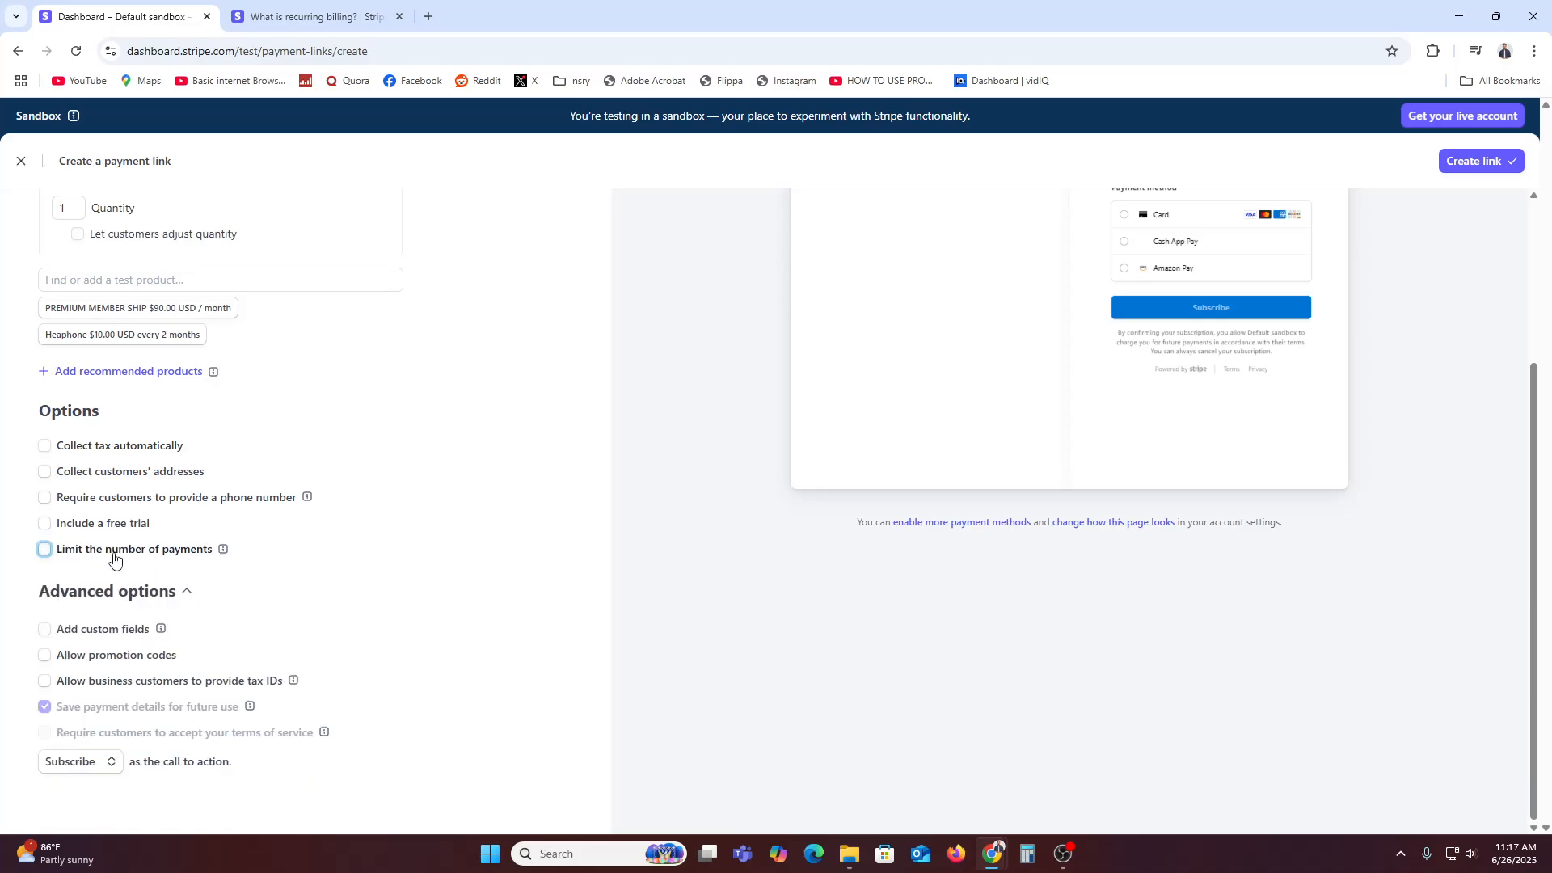
# Step: Enable custom fields for the payment link and try the character limit setting on the text field
pyautogui.click(90, 630)
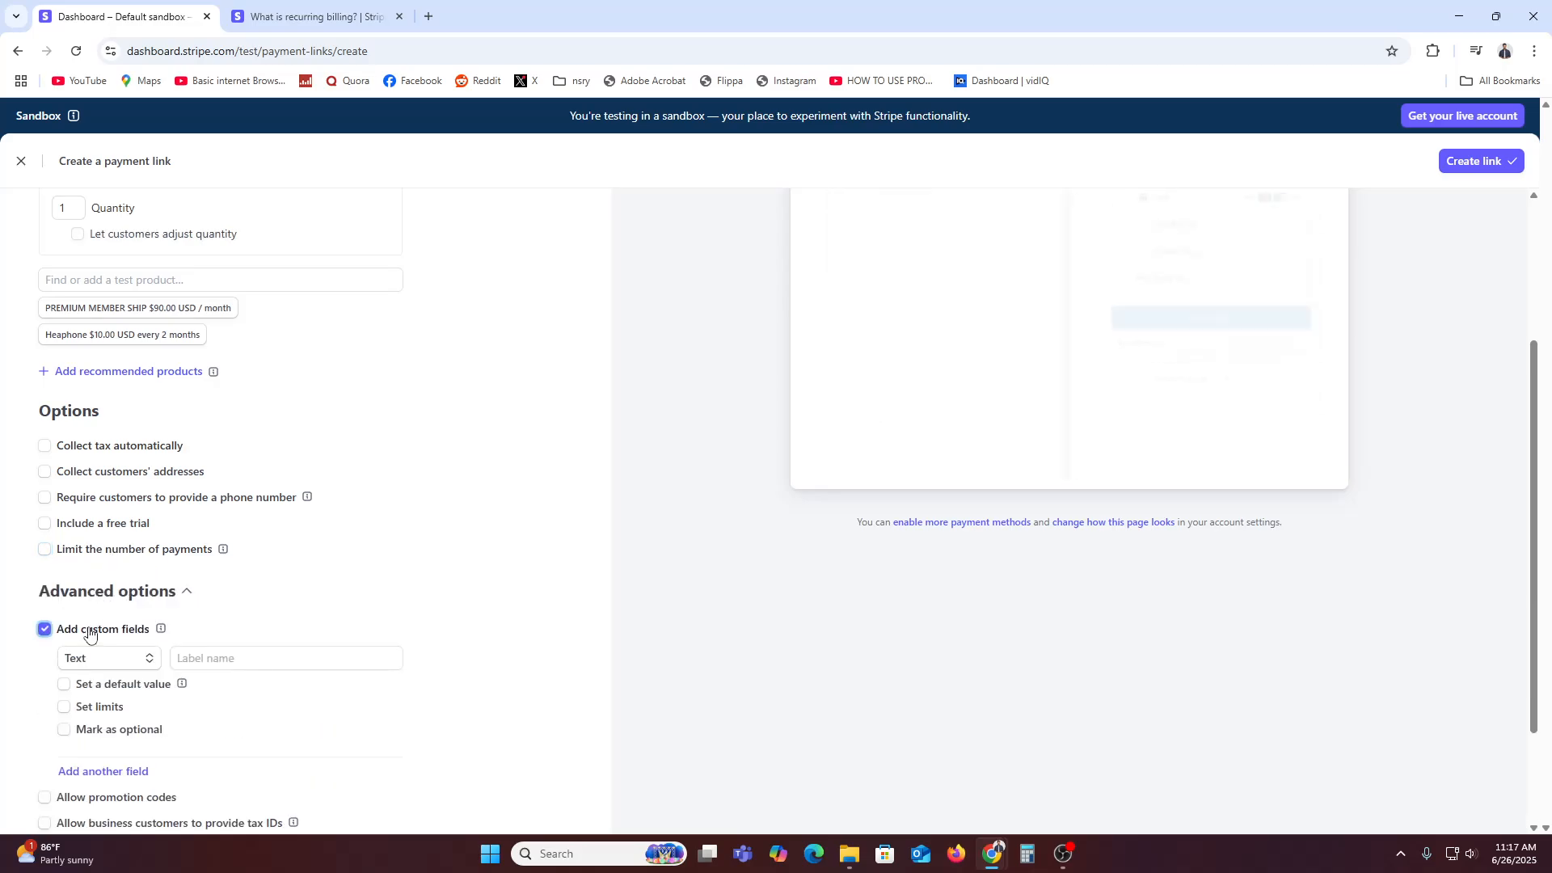
pyautogui.scroll(-1, 242, 728)
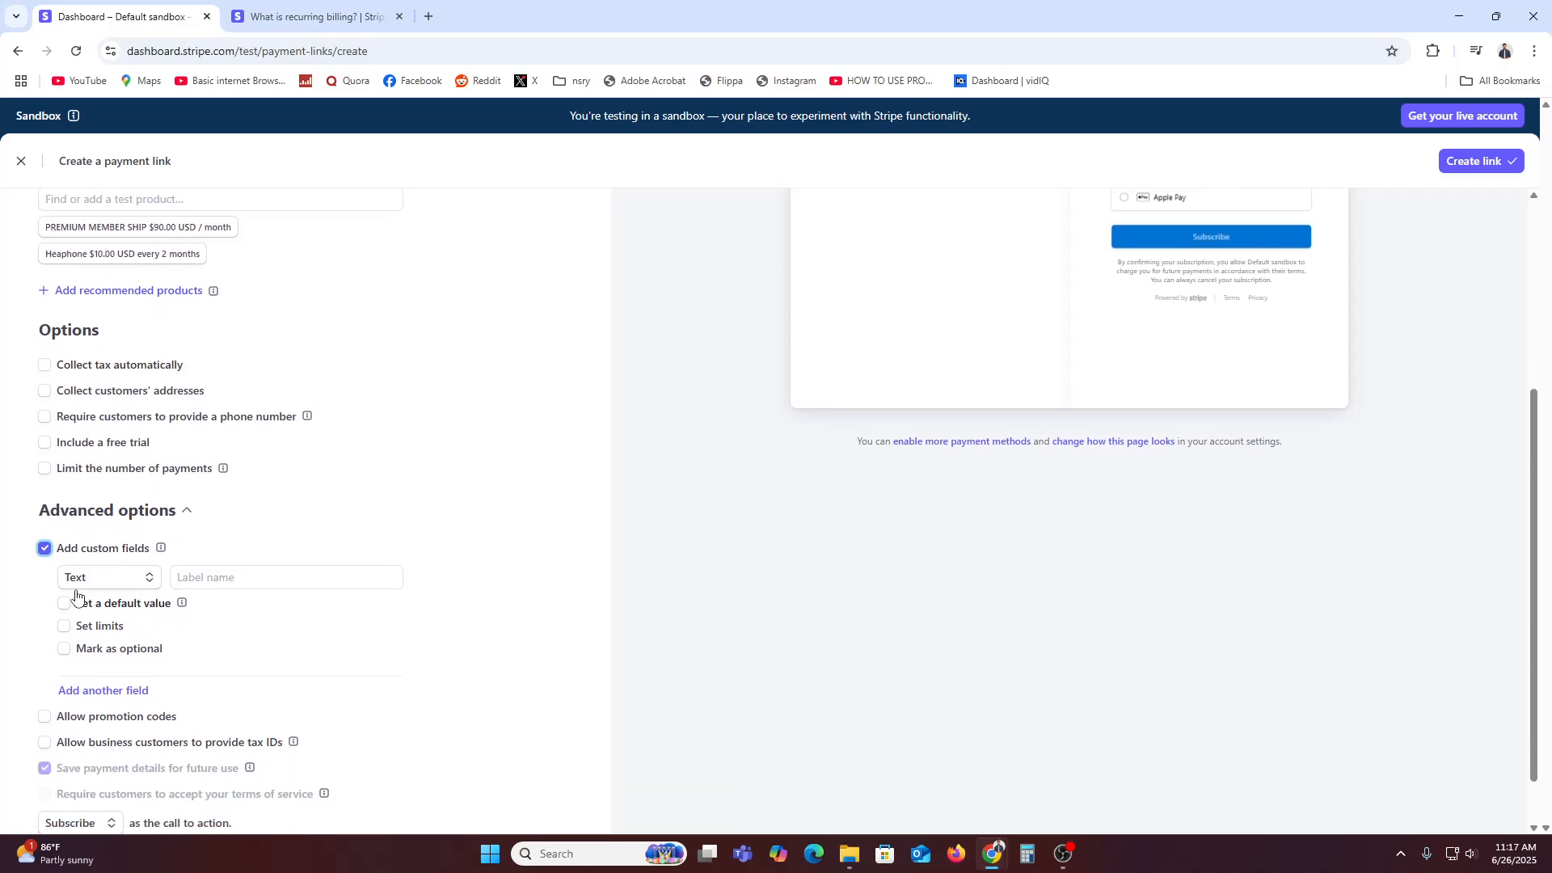
pyautogui.click(113, 627)
pyautogui.click(162, 651)
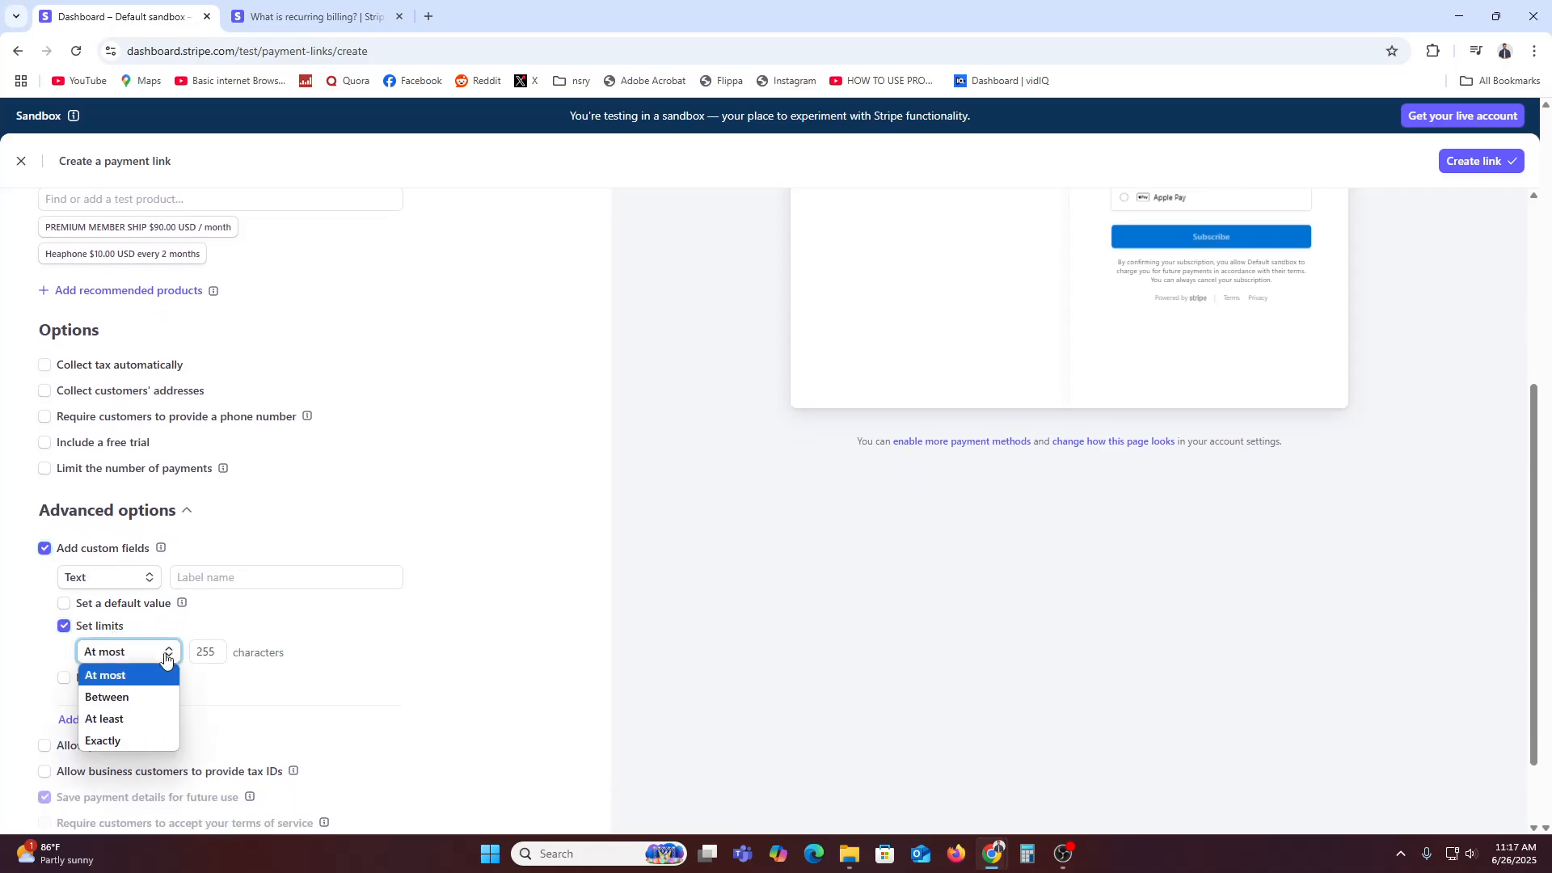
pyautogui.click(163, 651)
pyautogui.click(93, 624)
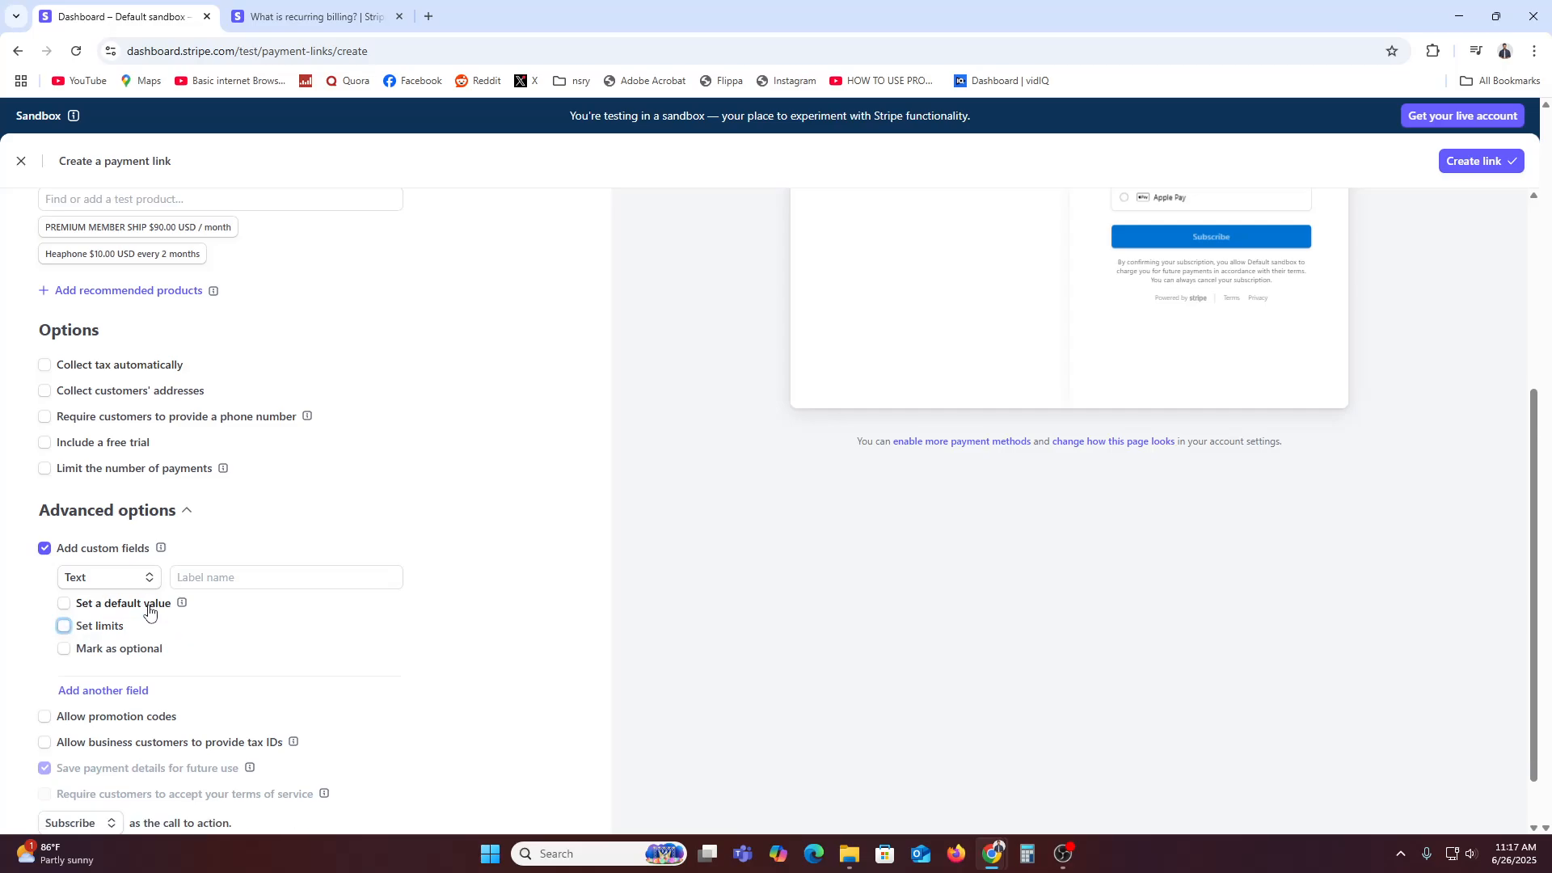
pyautogui.scroll(-1, 171, 656)
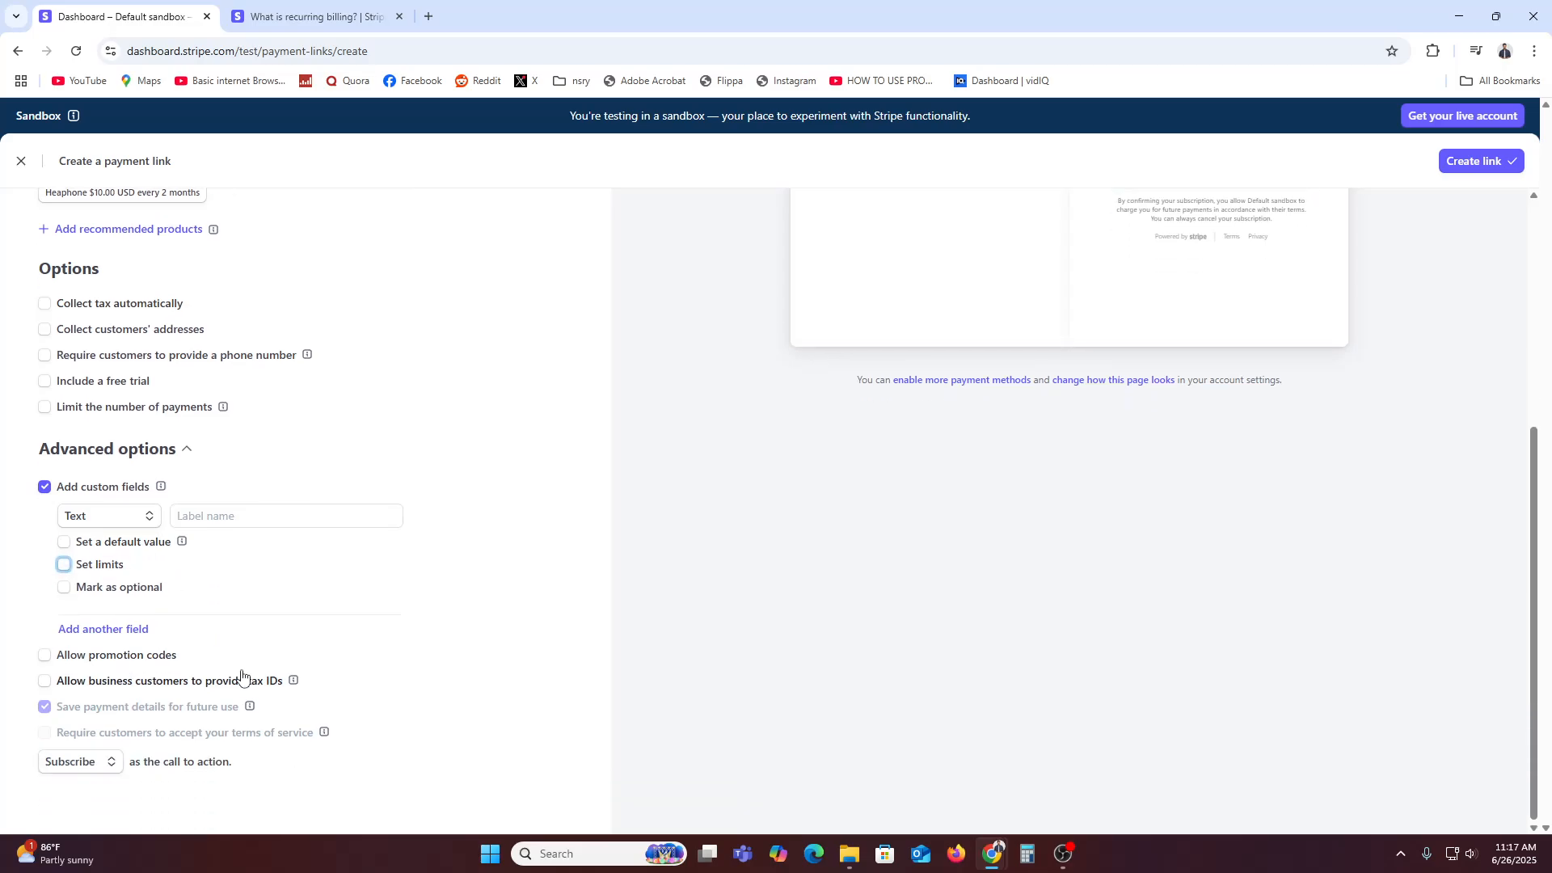
# Step: Review the after-payment settings, try splitting the payment with a connected account, and return to the payment page settings
pyautogui.scroll(5, 393, 639)
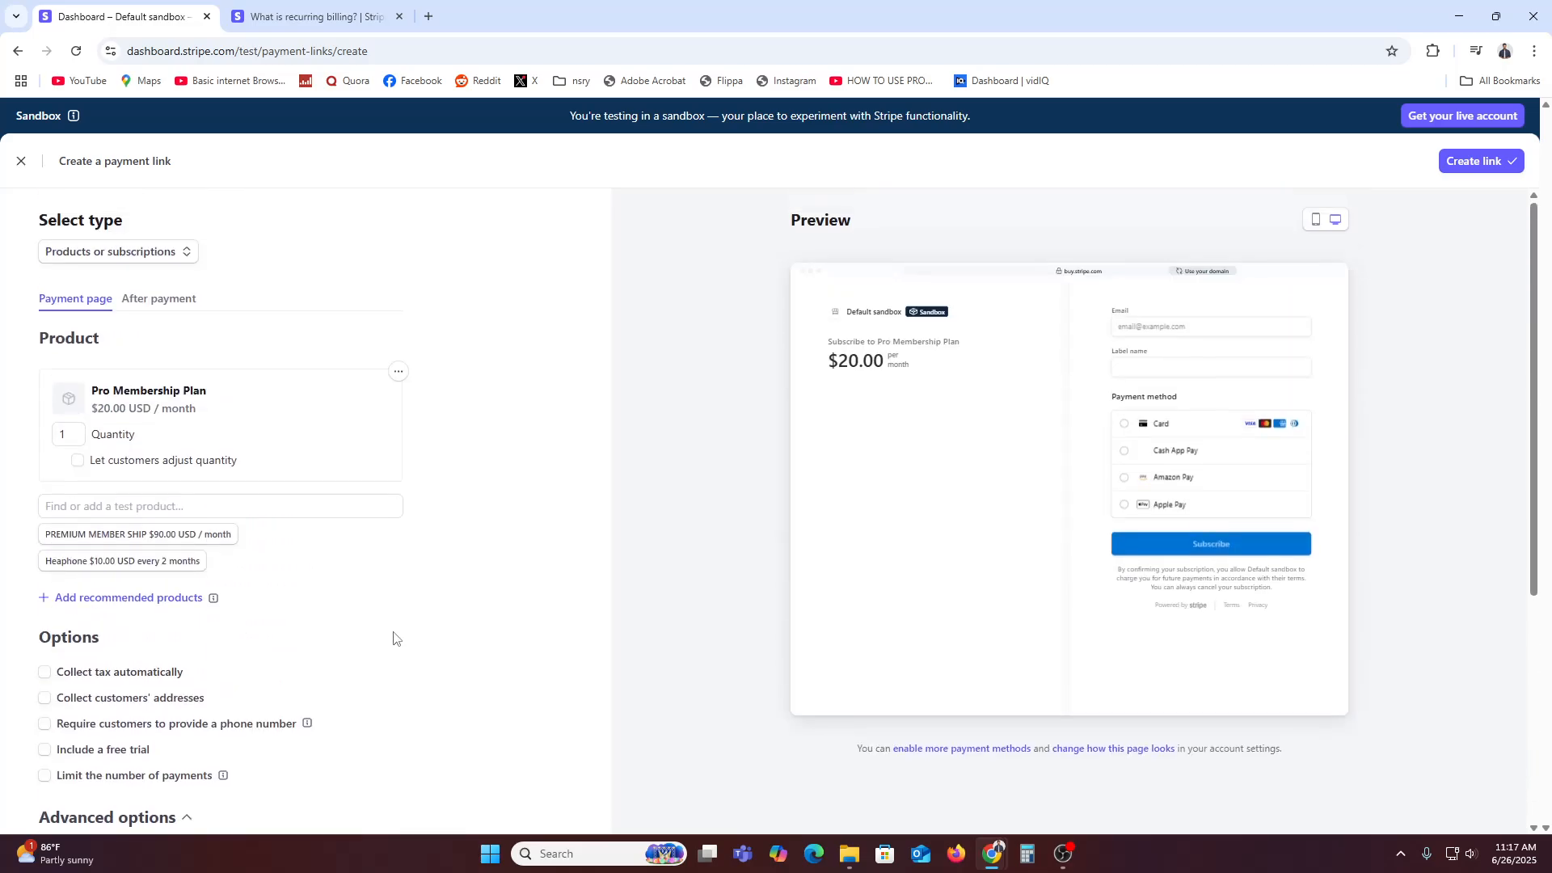
pyautogui.click(173, 304)
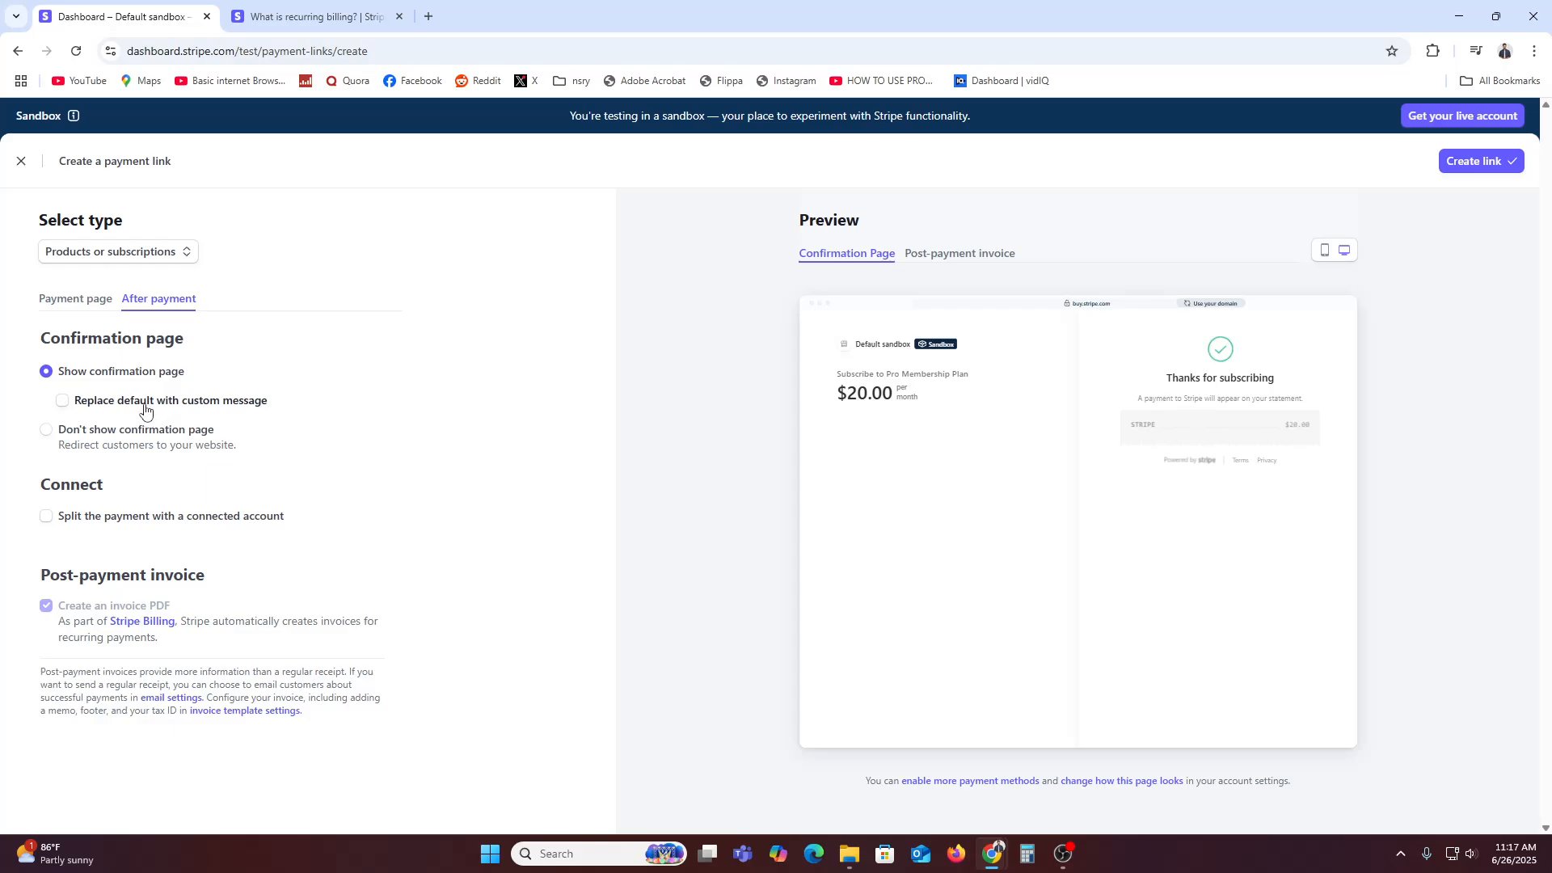
pyautogui.click(113, 518)
pyautogui.click(257, 576)
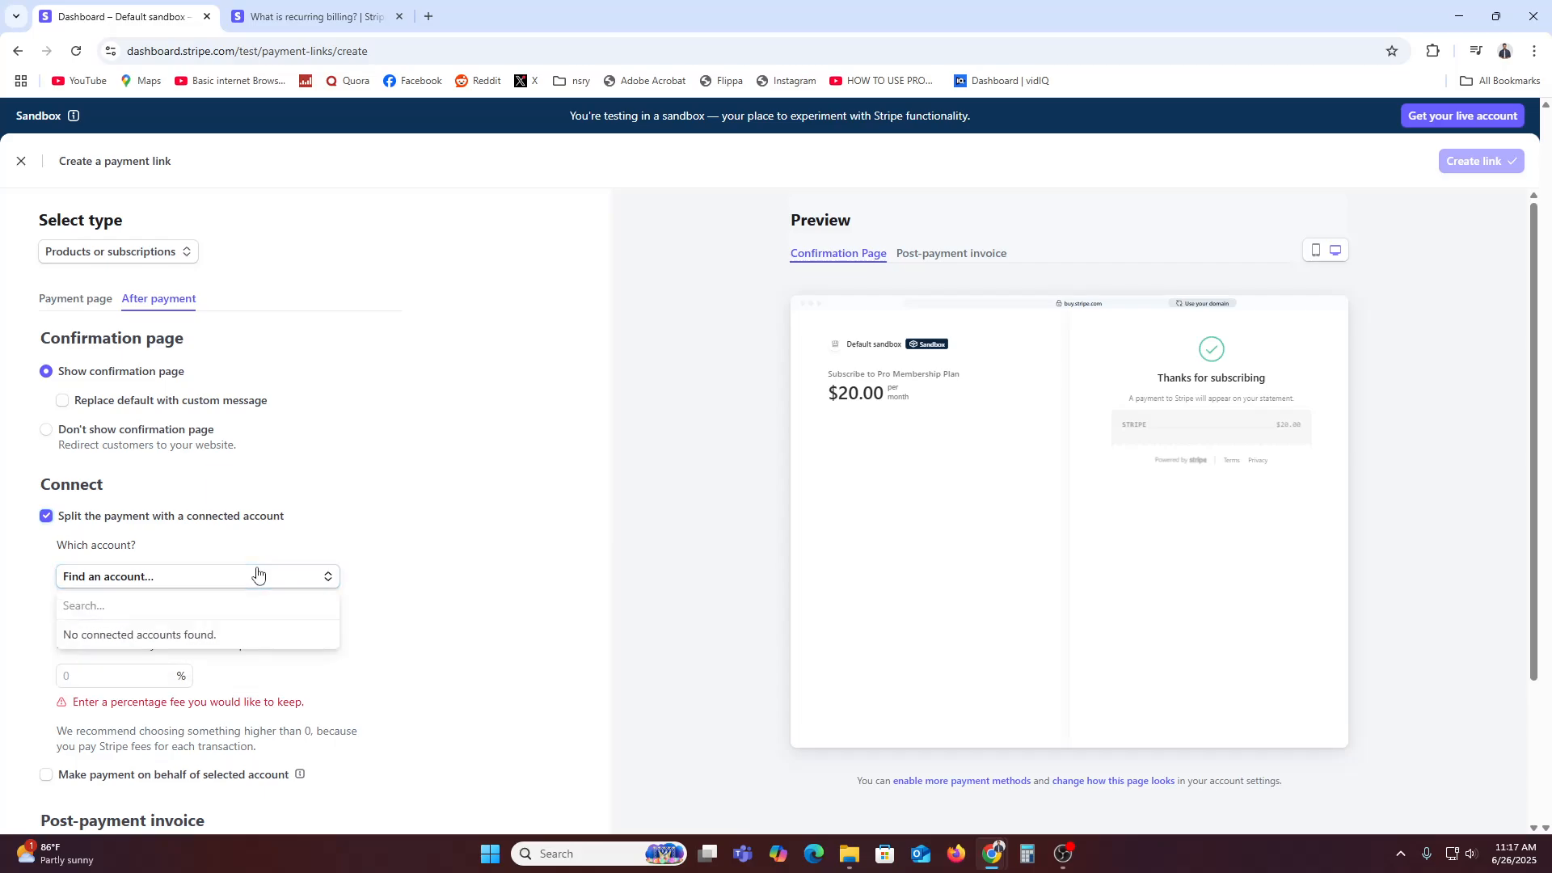
pyautogui.click(108, 517)
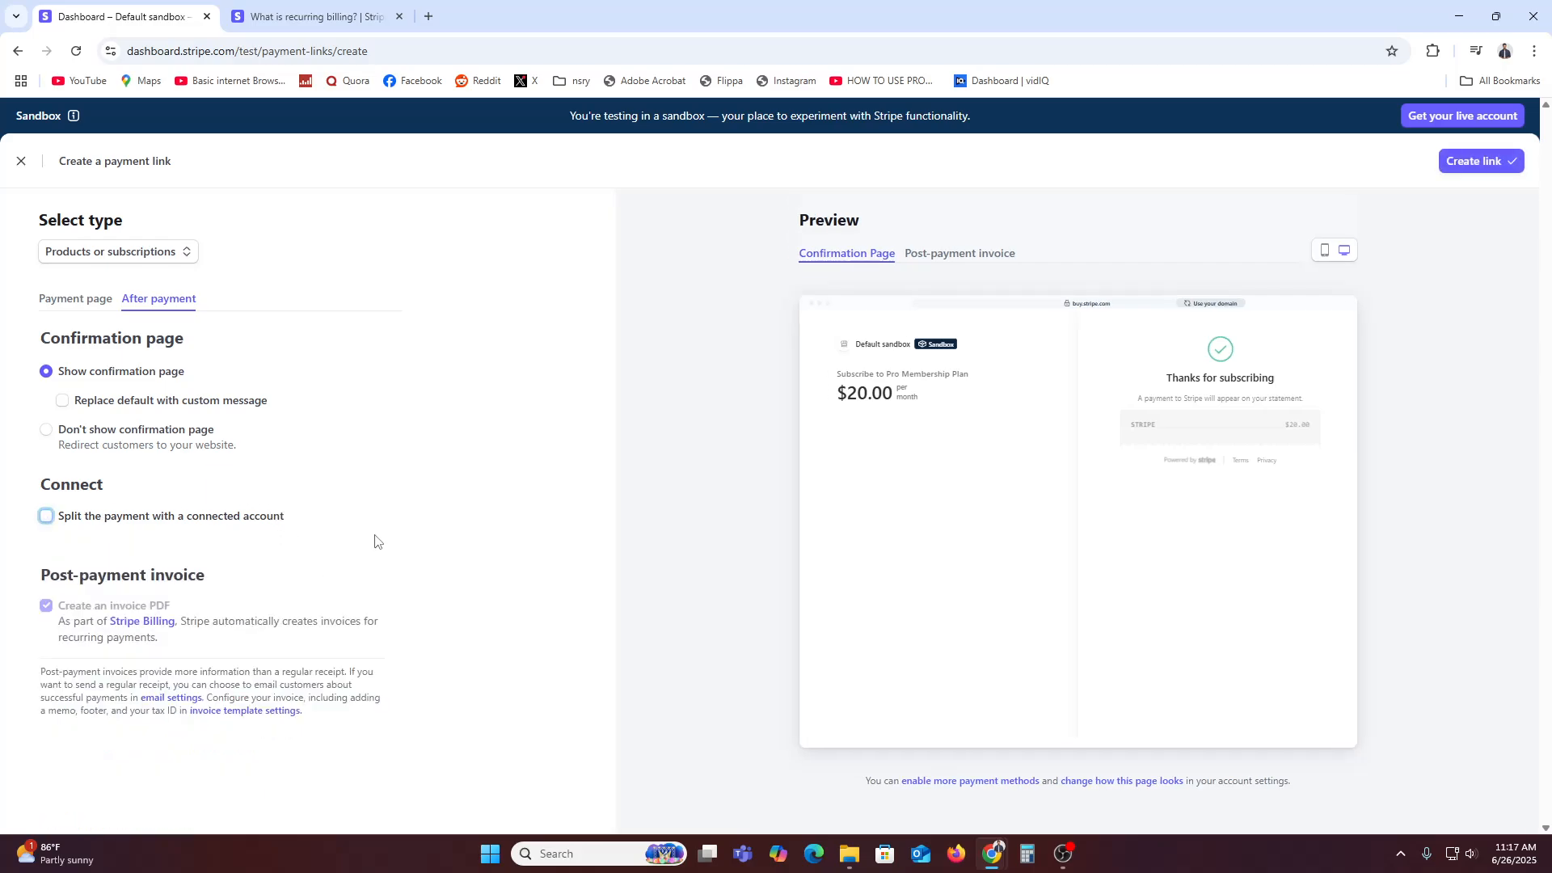
pyautogui.click(79, 299)
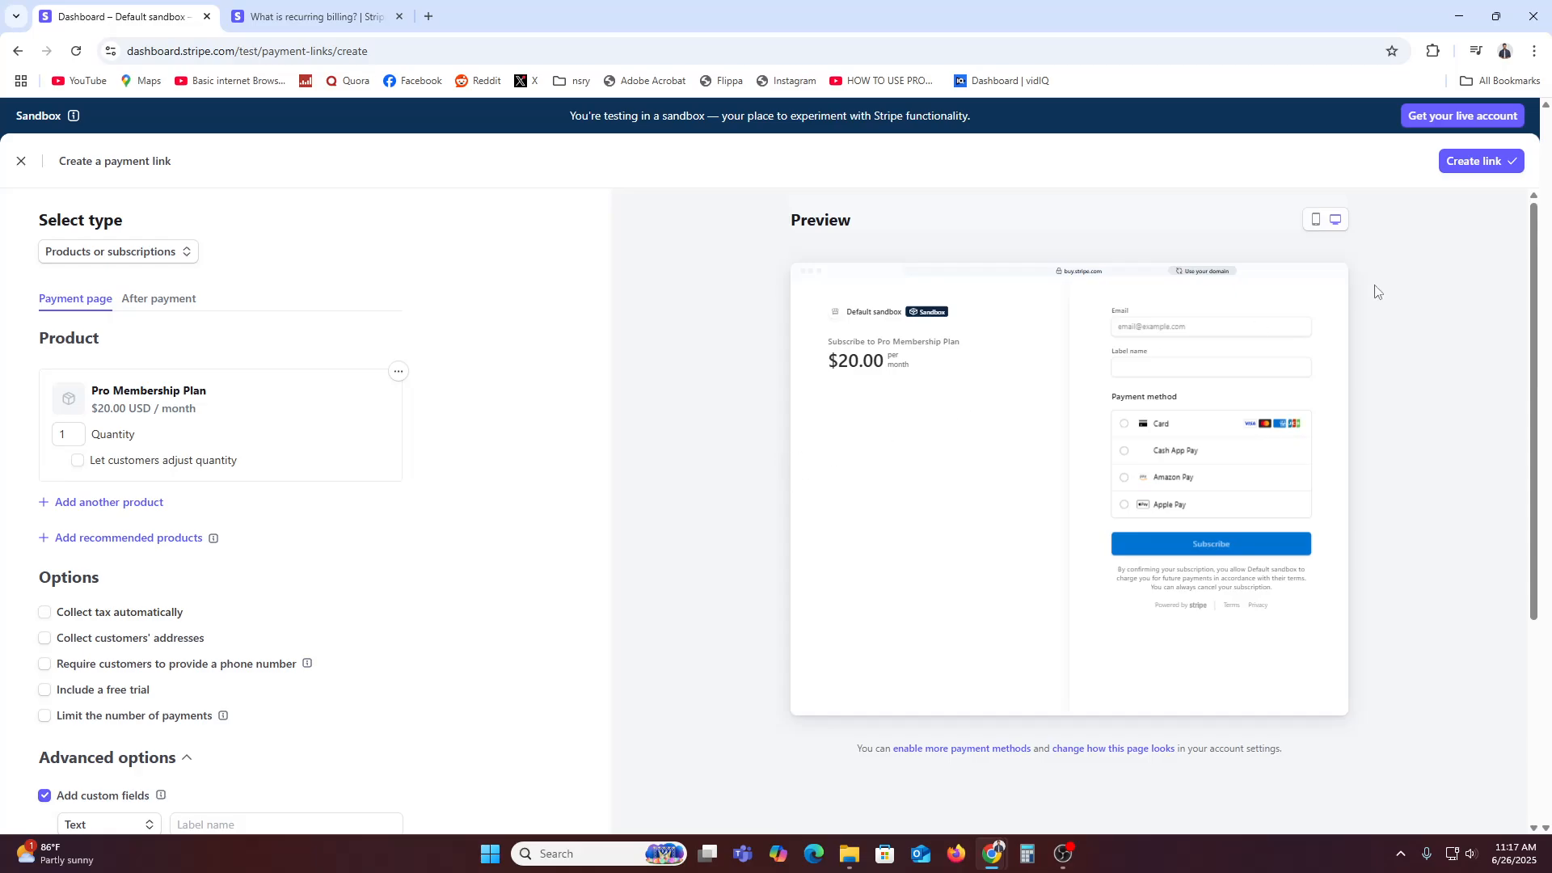
# Step: Turn off the unlabelled custom fields and create the payment link for Pro Membership Plan
pyautogui.click(1475, 162)
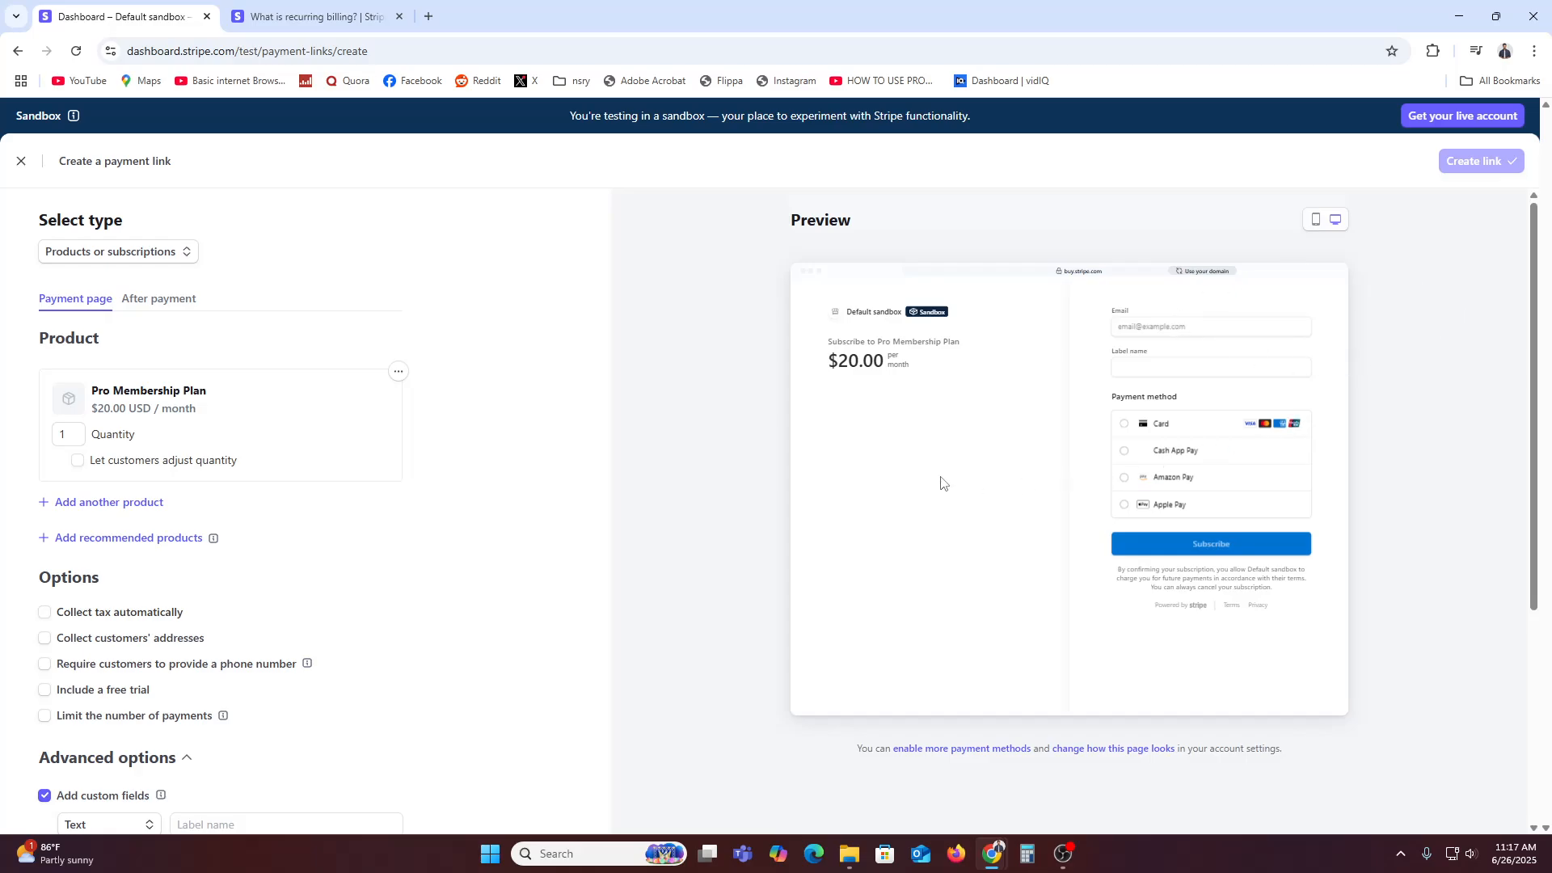
pyautogui.scroll(-4, 845, 440)
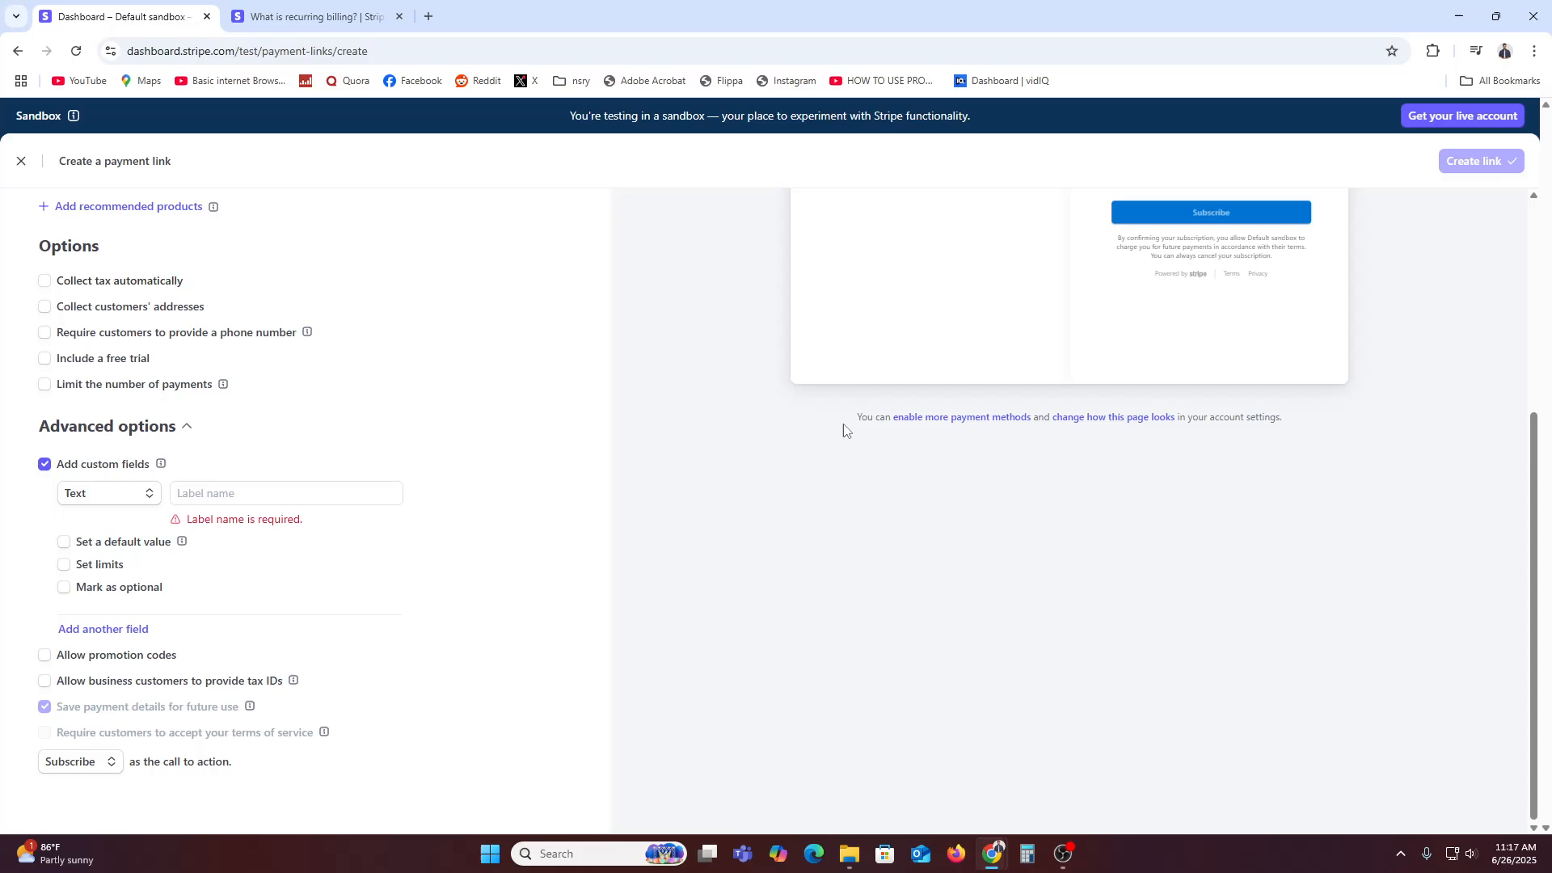
pyautogui.click(44, 463)
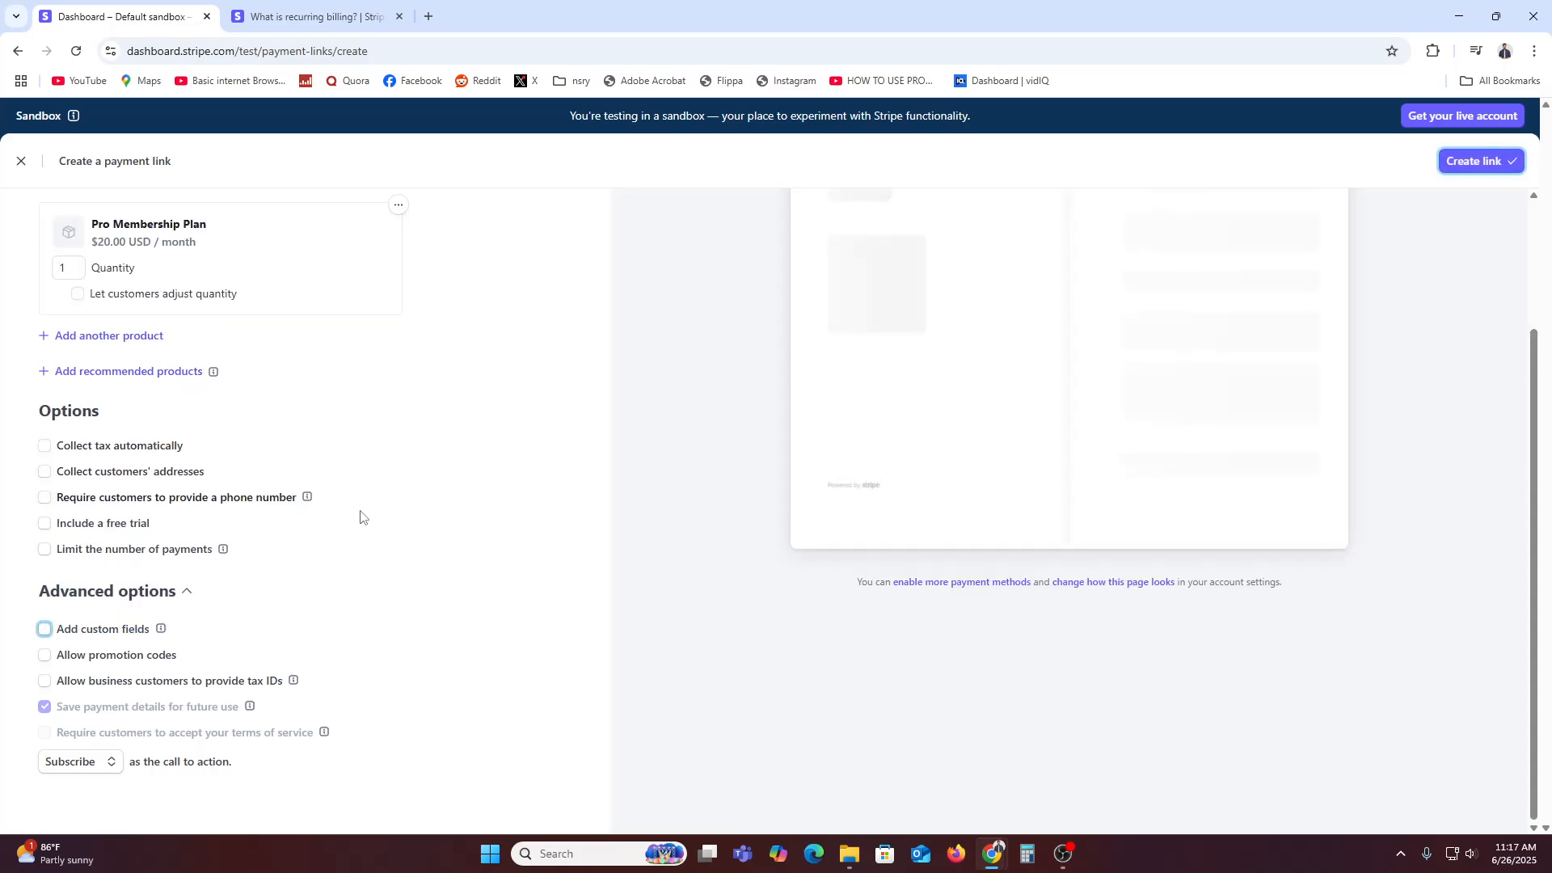
pyautogui.click(1472, 160)
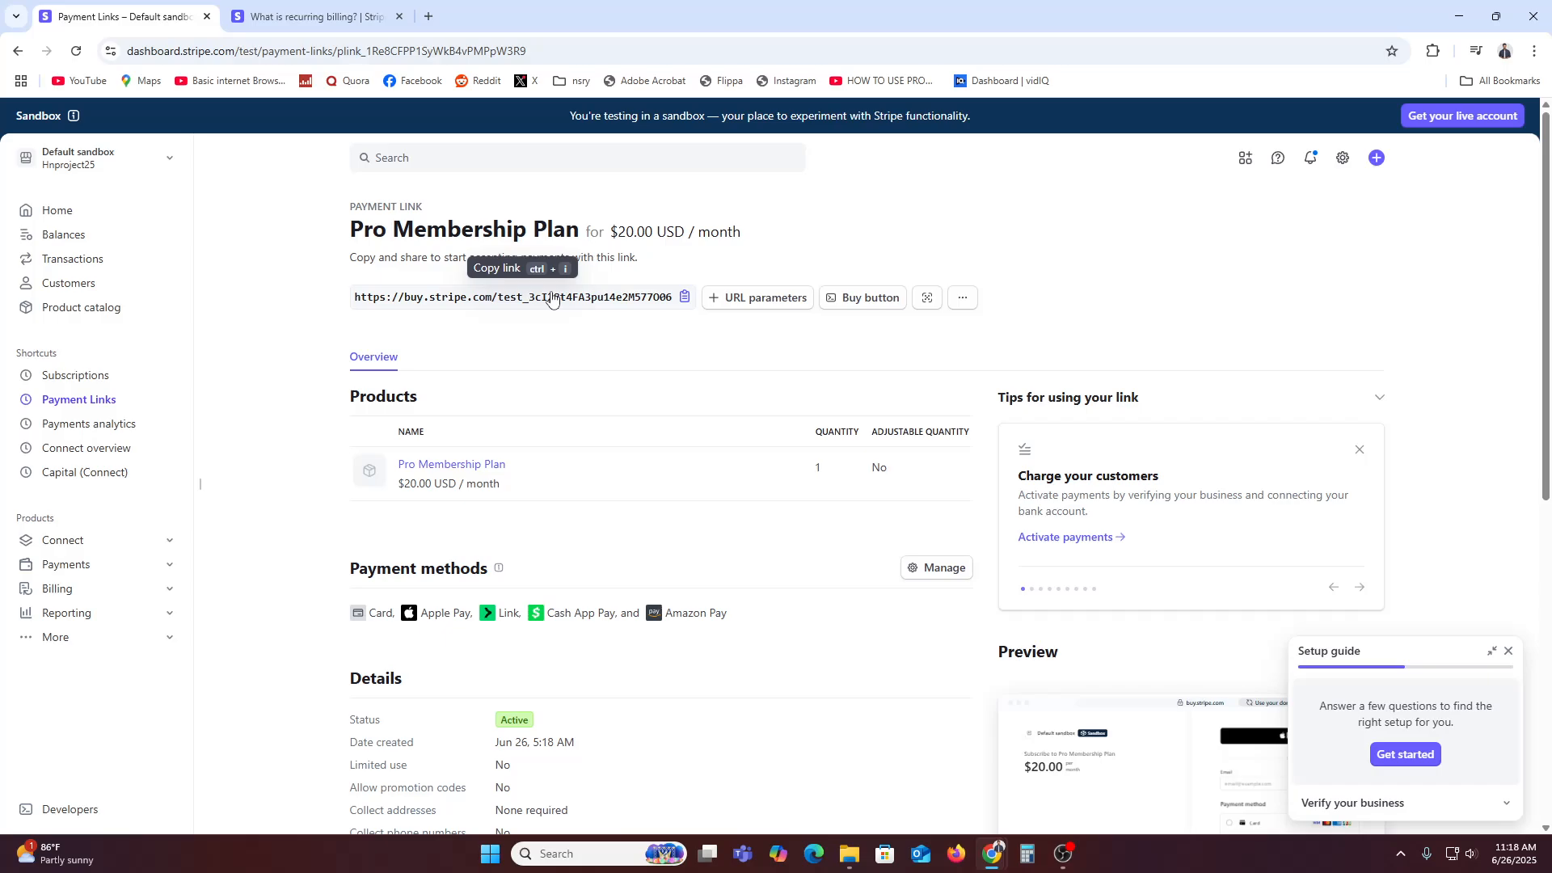
# Step: Copy the Pro Membership Plan payment link and open it in a new incognito window
pyautogui.click(552, 299)
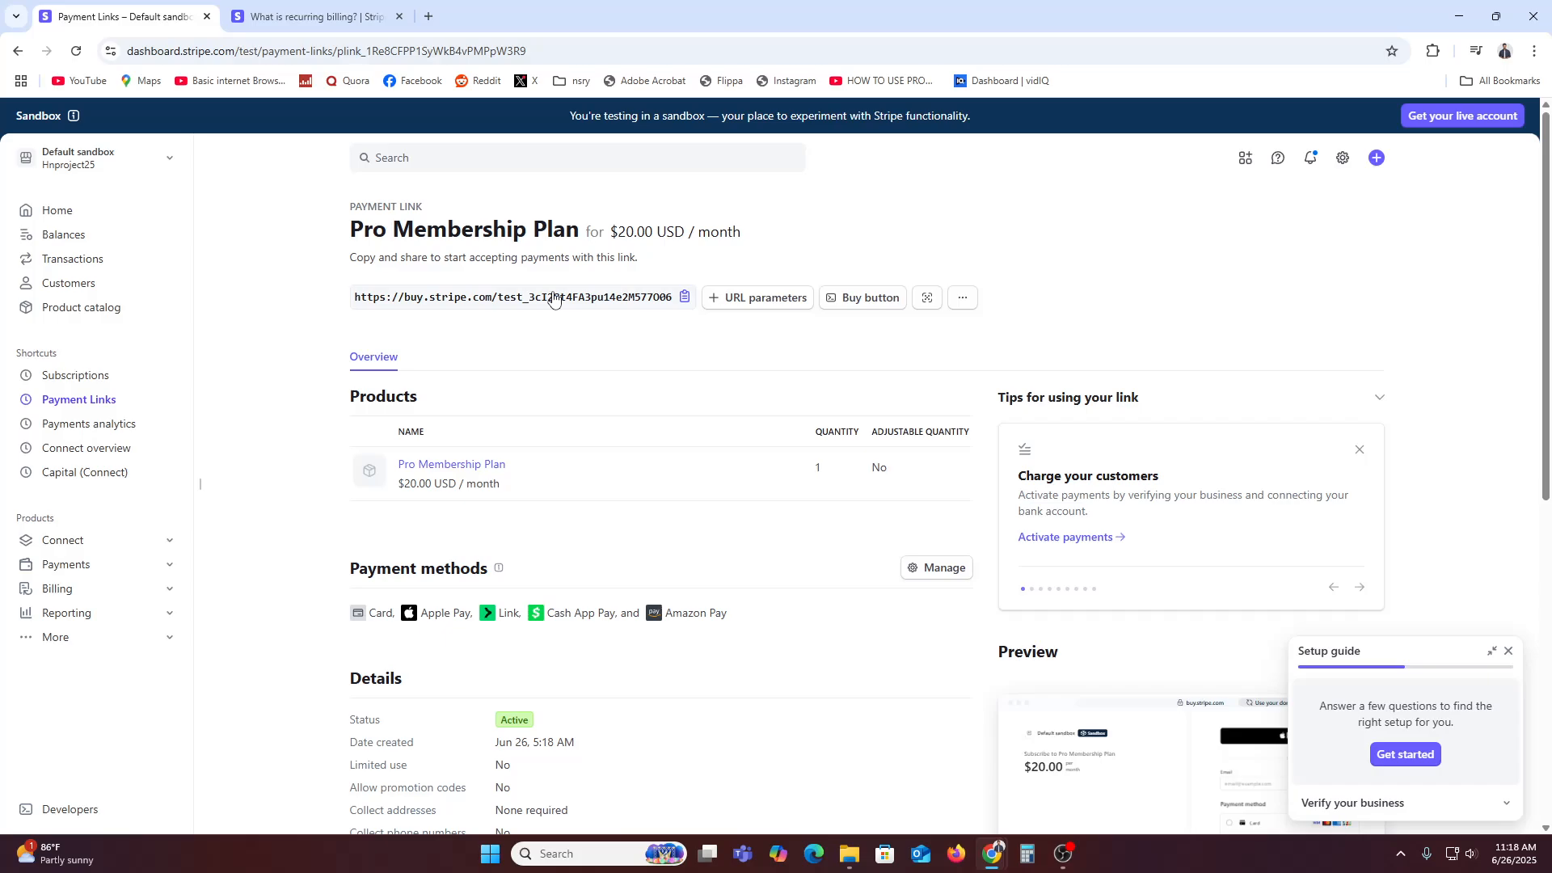
pyautogui.click(1533, 51)
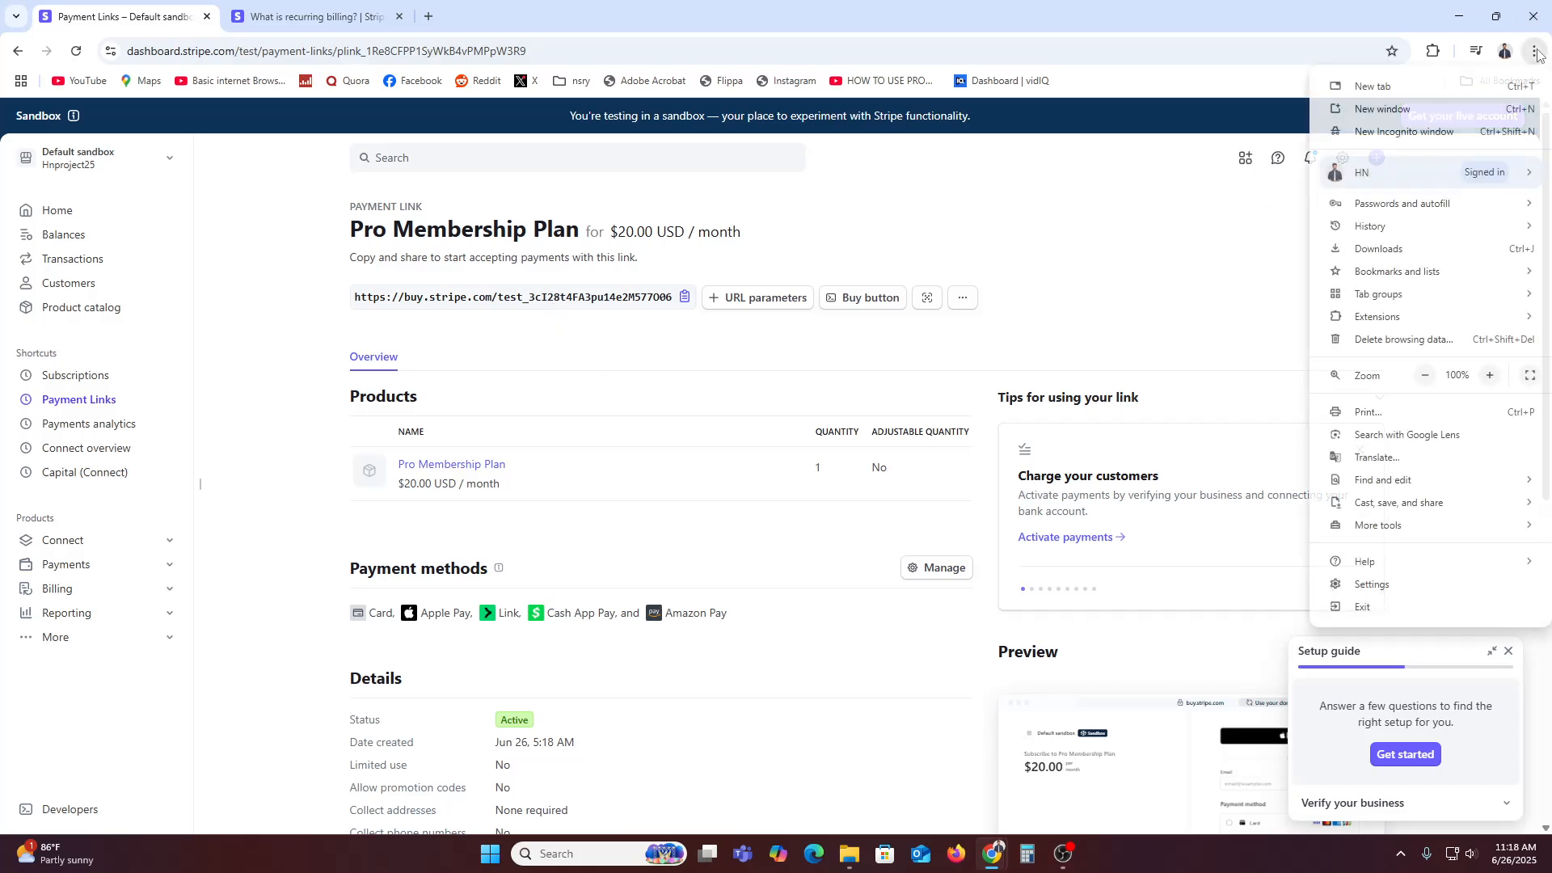
pyautogui.click(1416, 134)
pyautogui.press('Return')
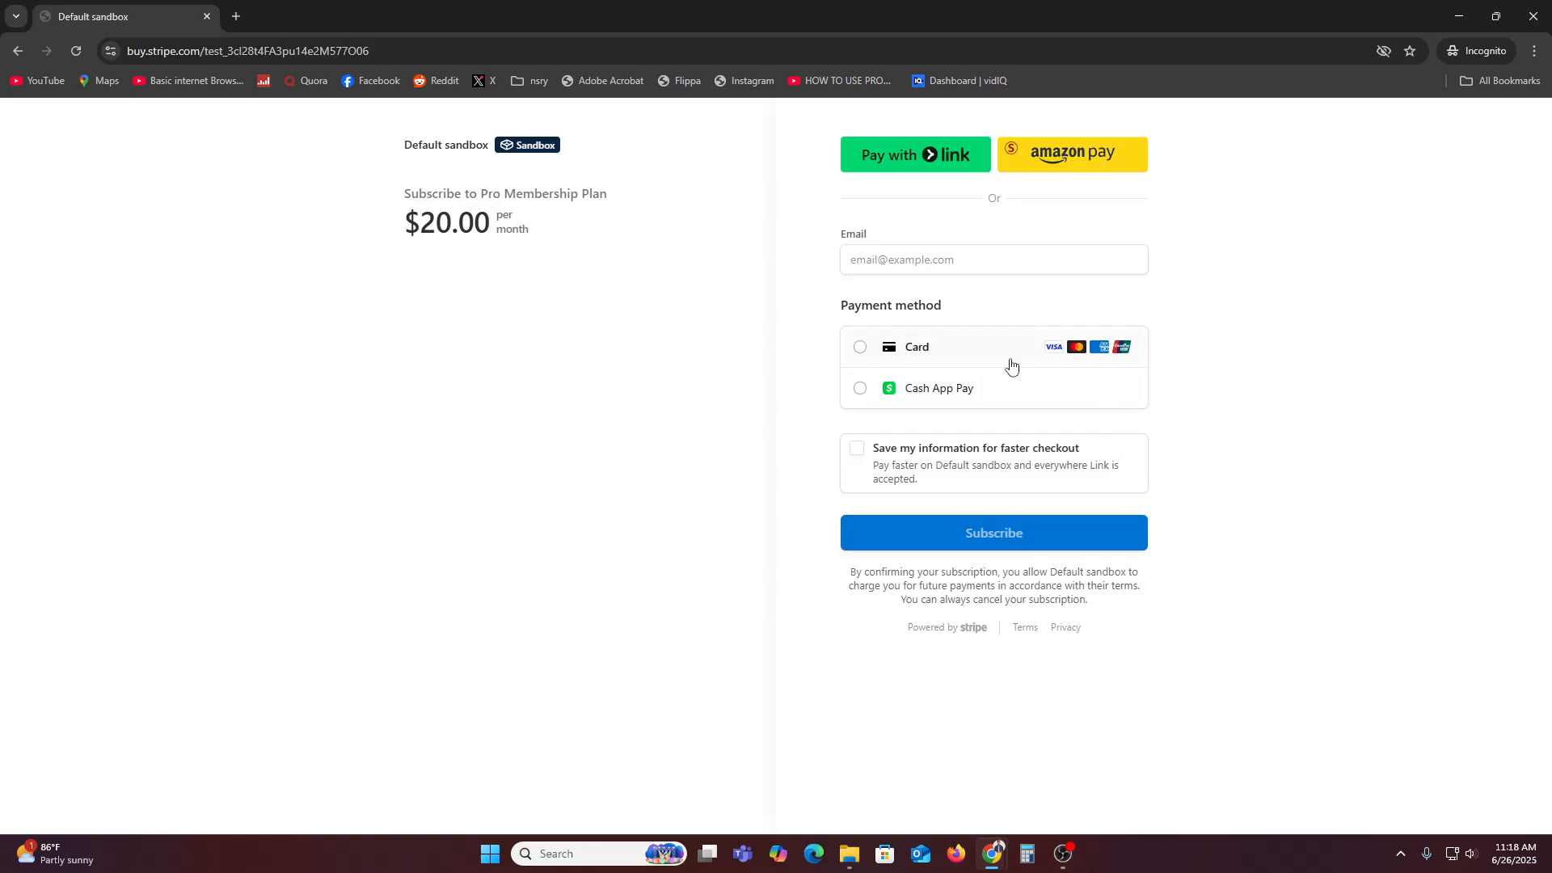
# Step: Preview the Card and Cash App Pay payment methods on the subscription checkout page
pyautogui.click(947, 361)
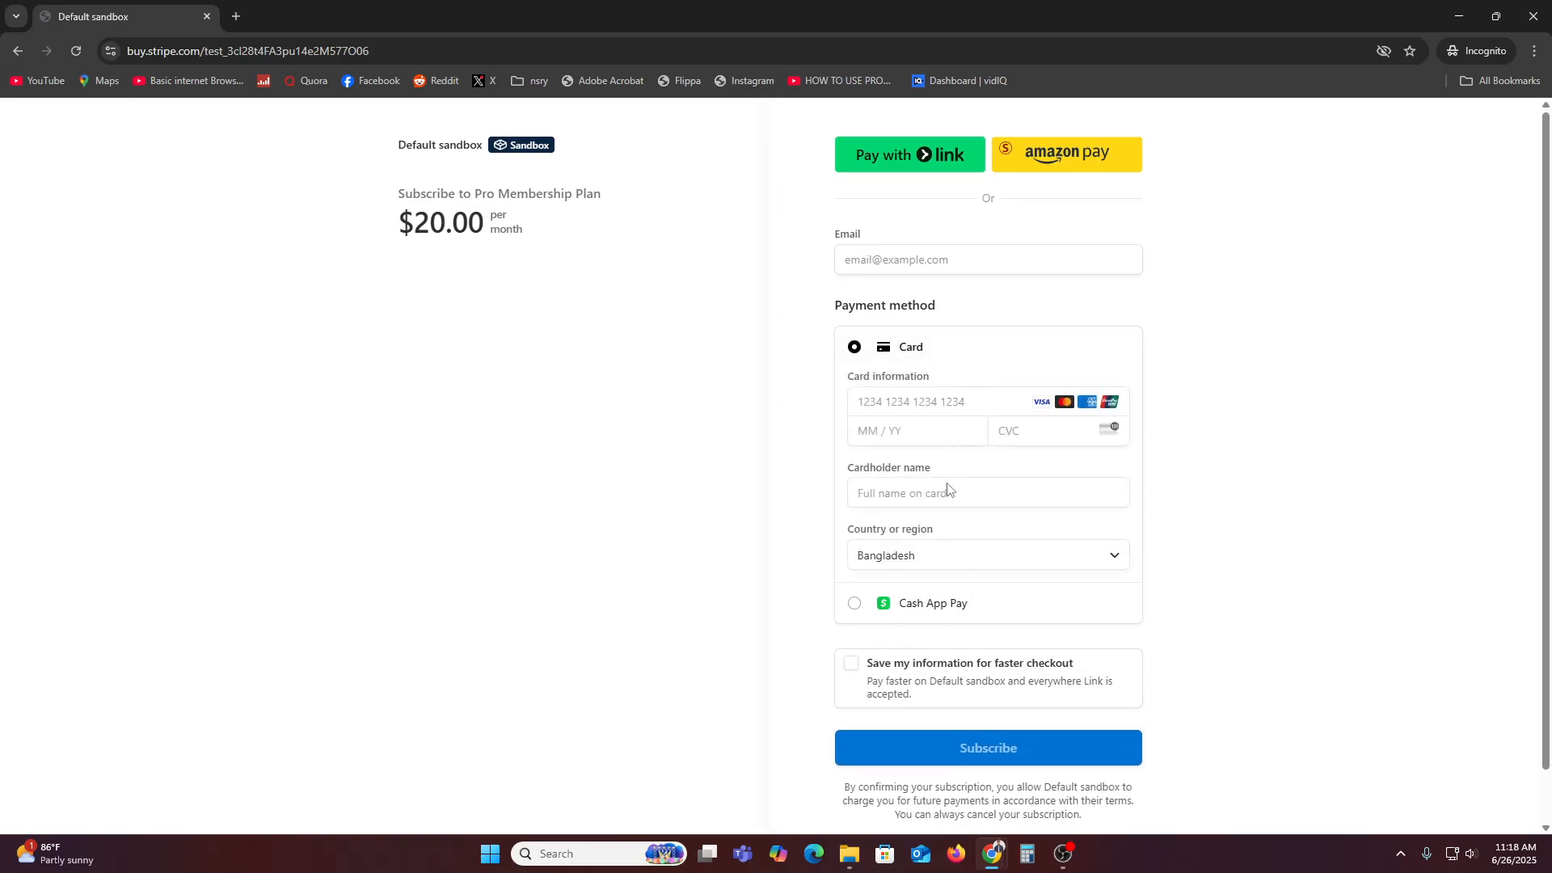
pyautogui.click(929, 605)
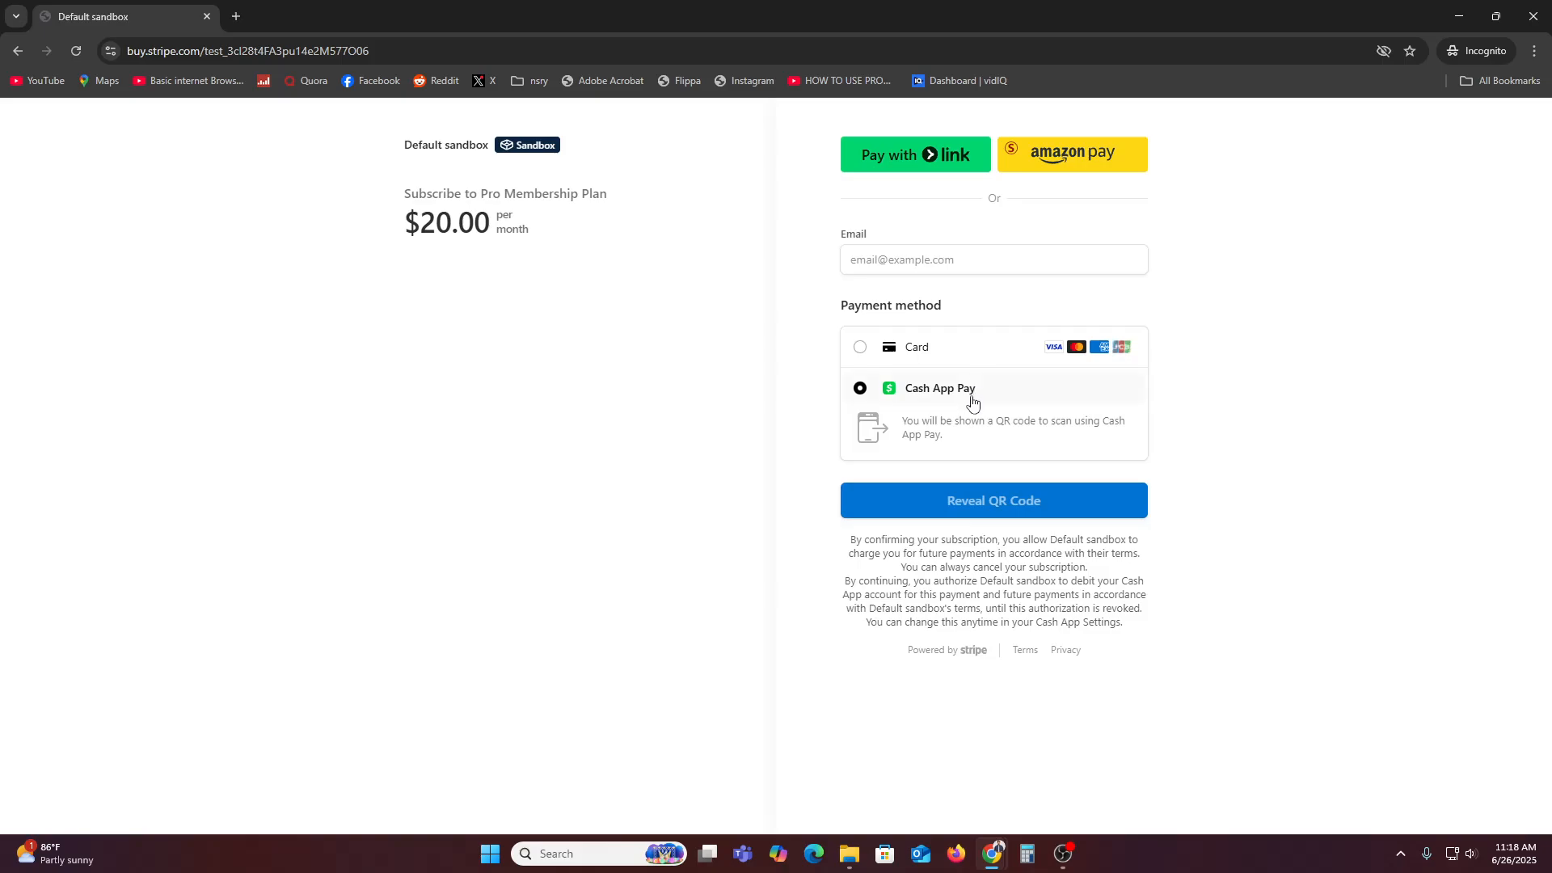
# Step: Minimise the incognito checkout window and open the communication preferences in the Stripe dashboard settings
pyautogui.click(897, 257)
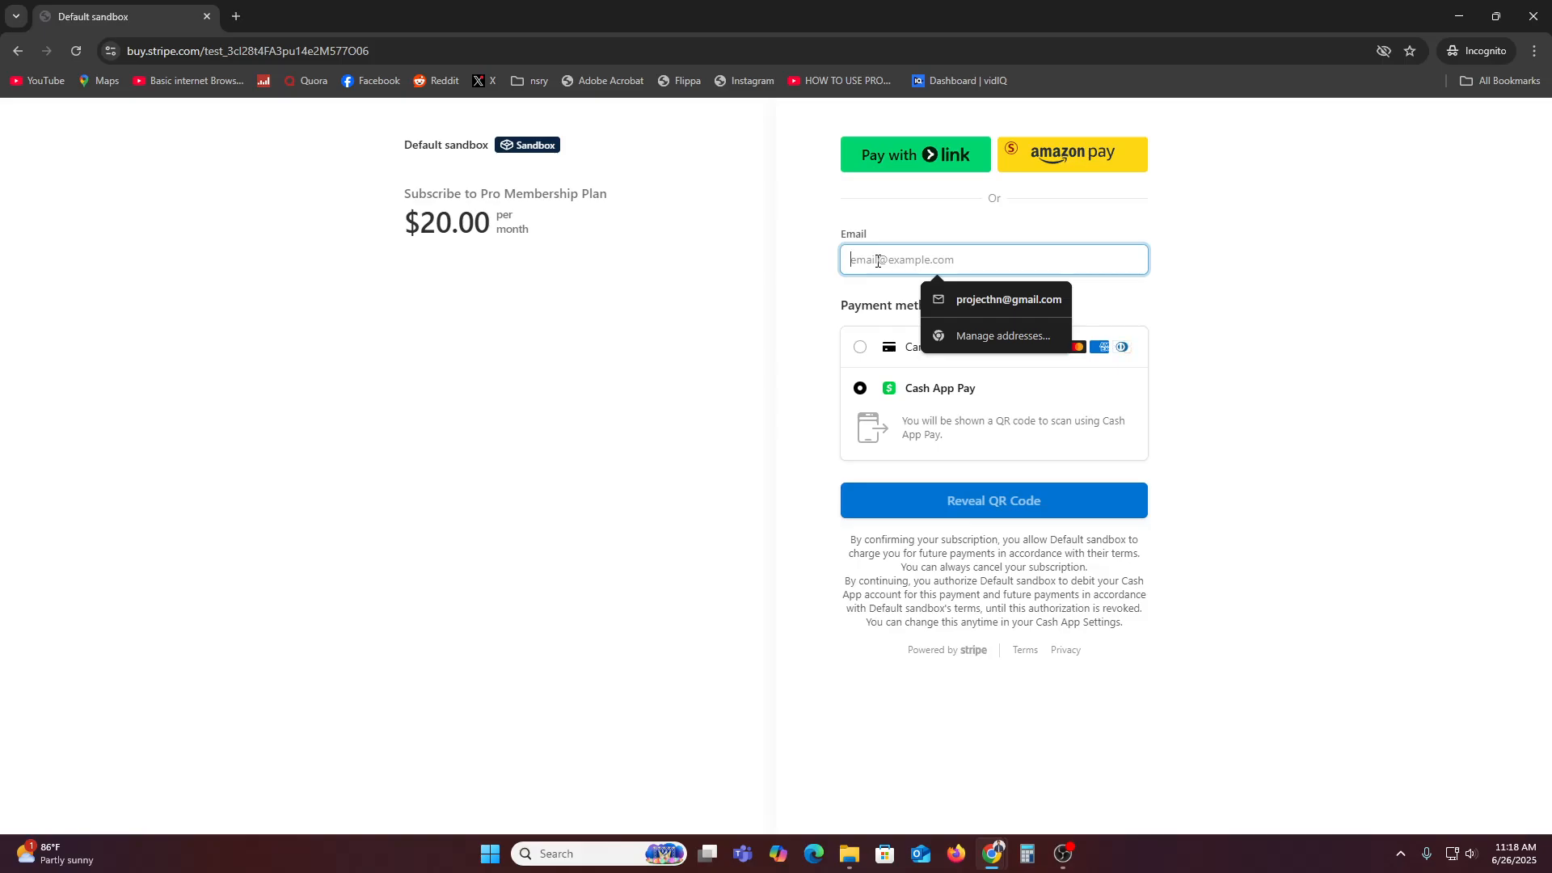
pyautogui.click(1459, 16)
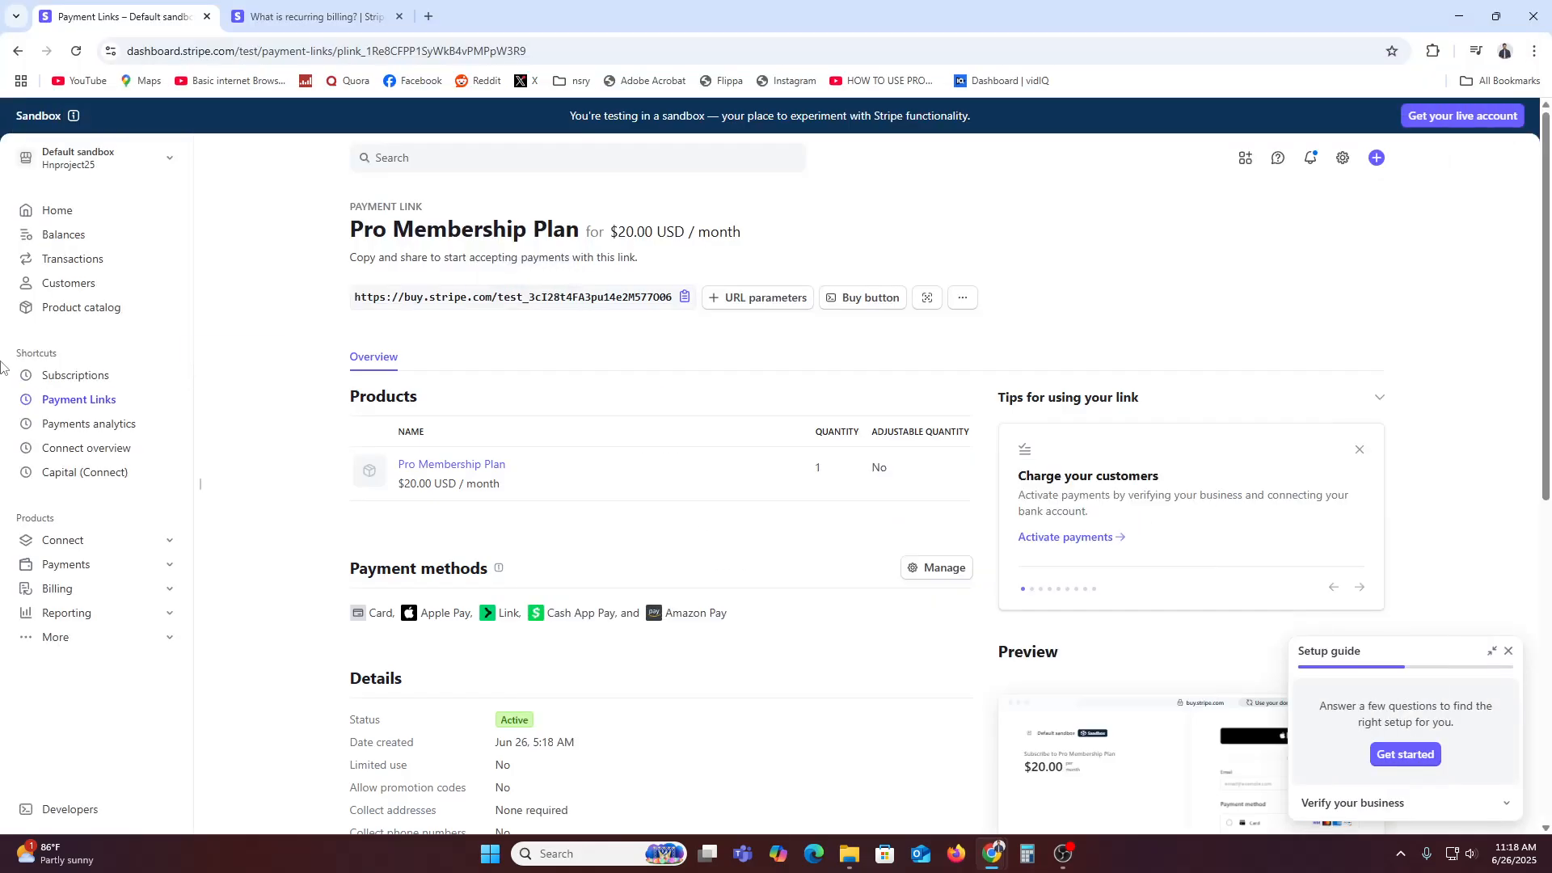
pyautogui.click(1343, 160)
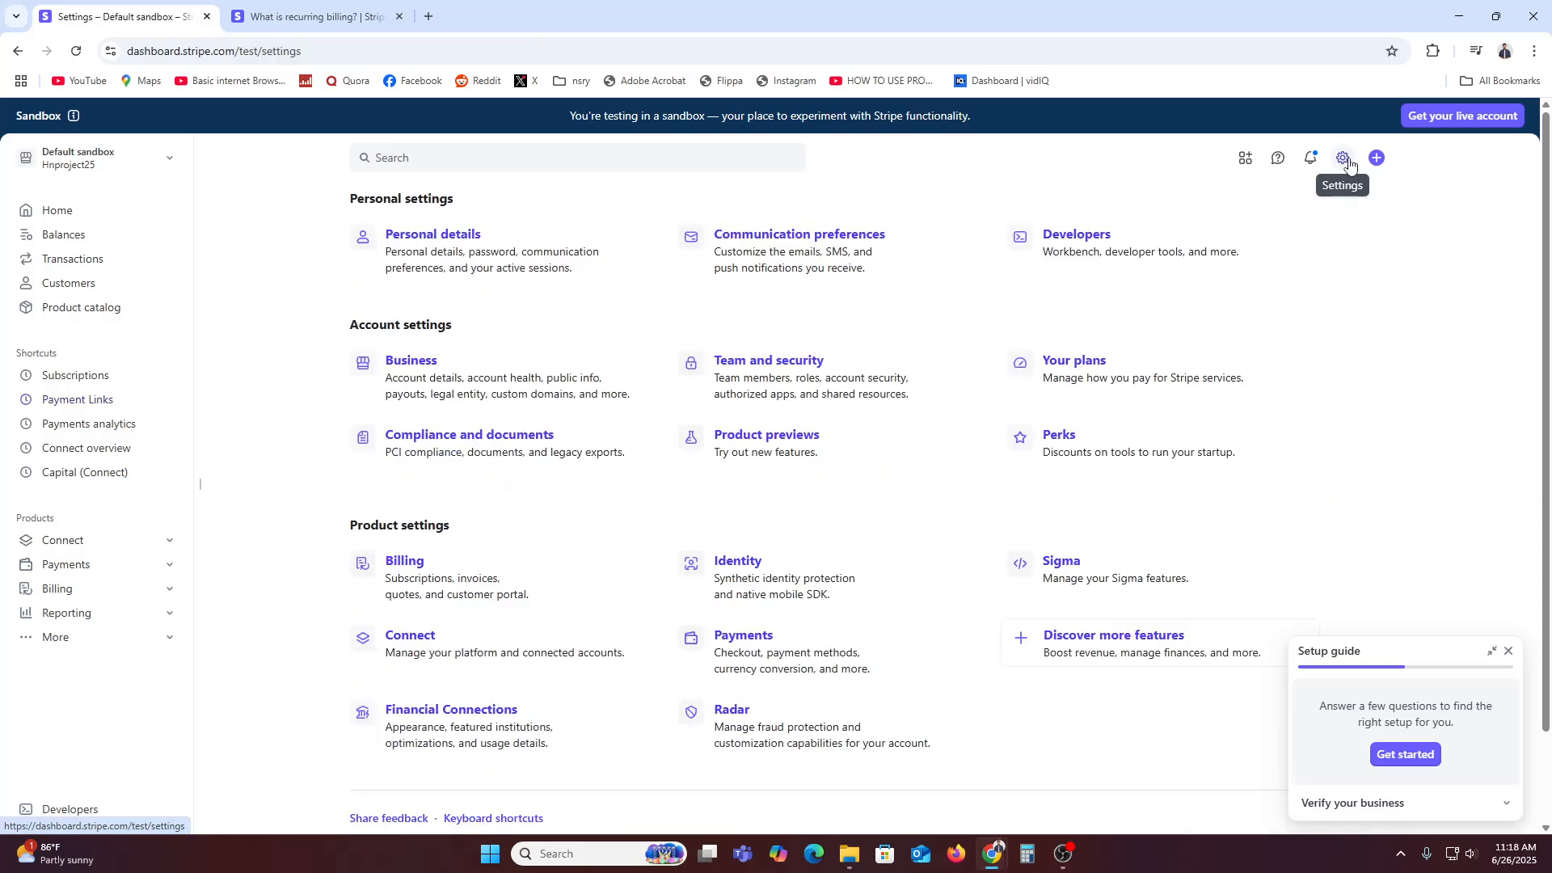
pyautogui.click(812, 261)
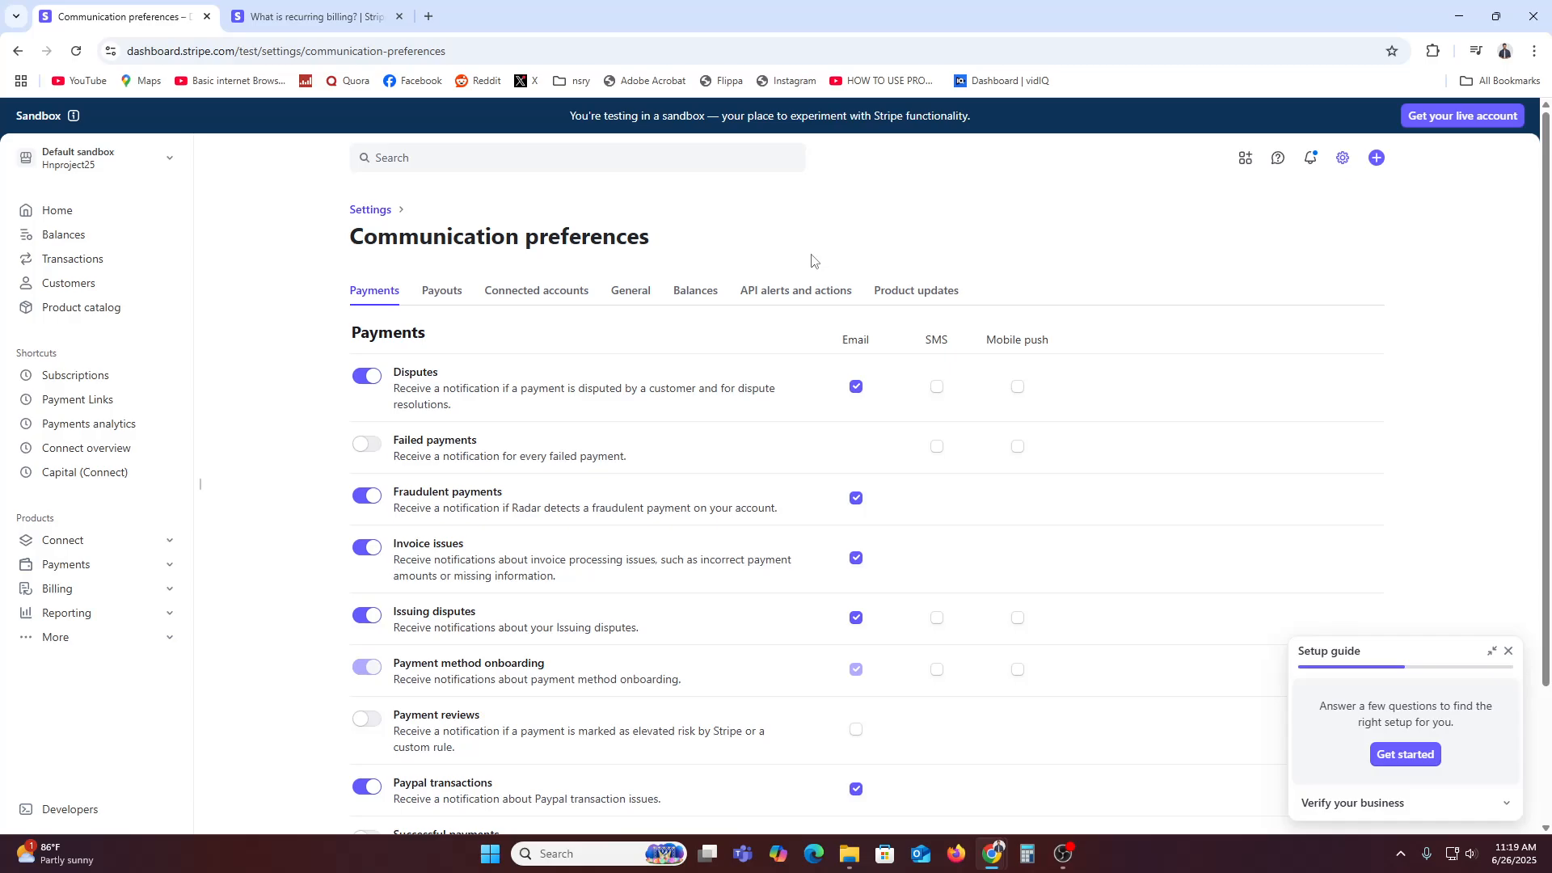
# Step: Look through the General, Payments and Product updates notification preferences
pyautogui.click(630, 293)
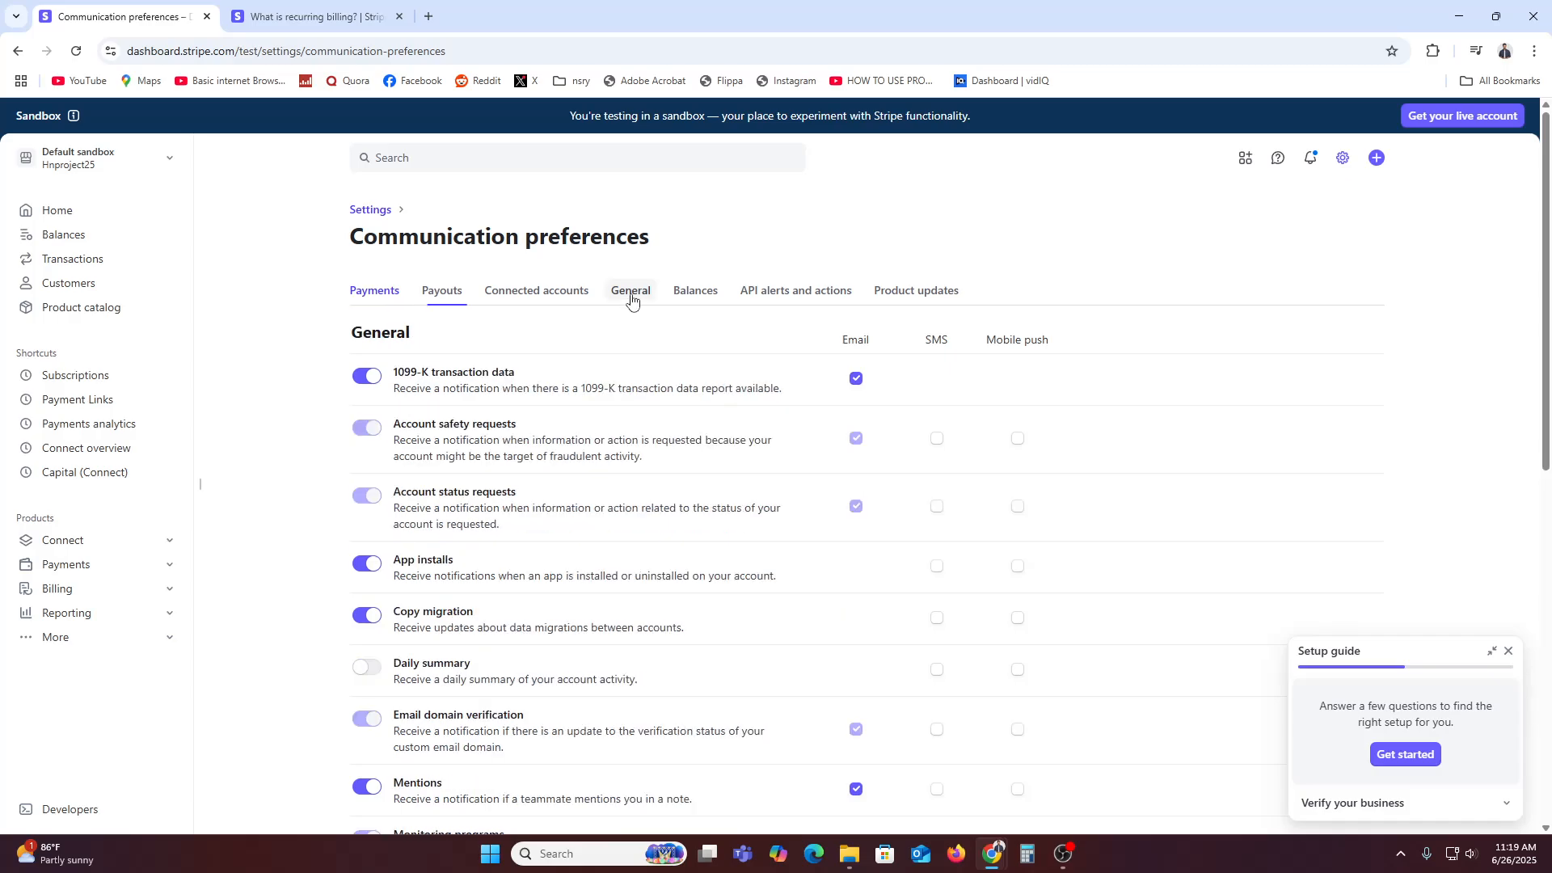
pyautogui.scroll(-5, 570, 441)
pyautogui.scroll(5, 567, 688)
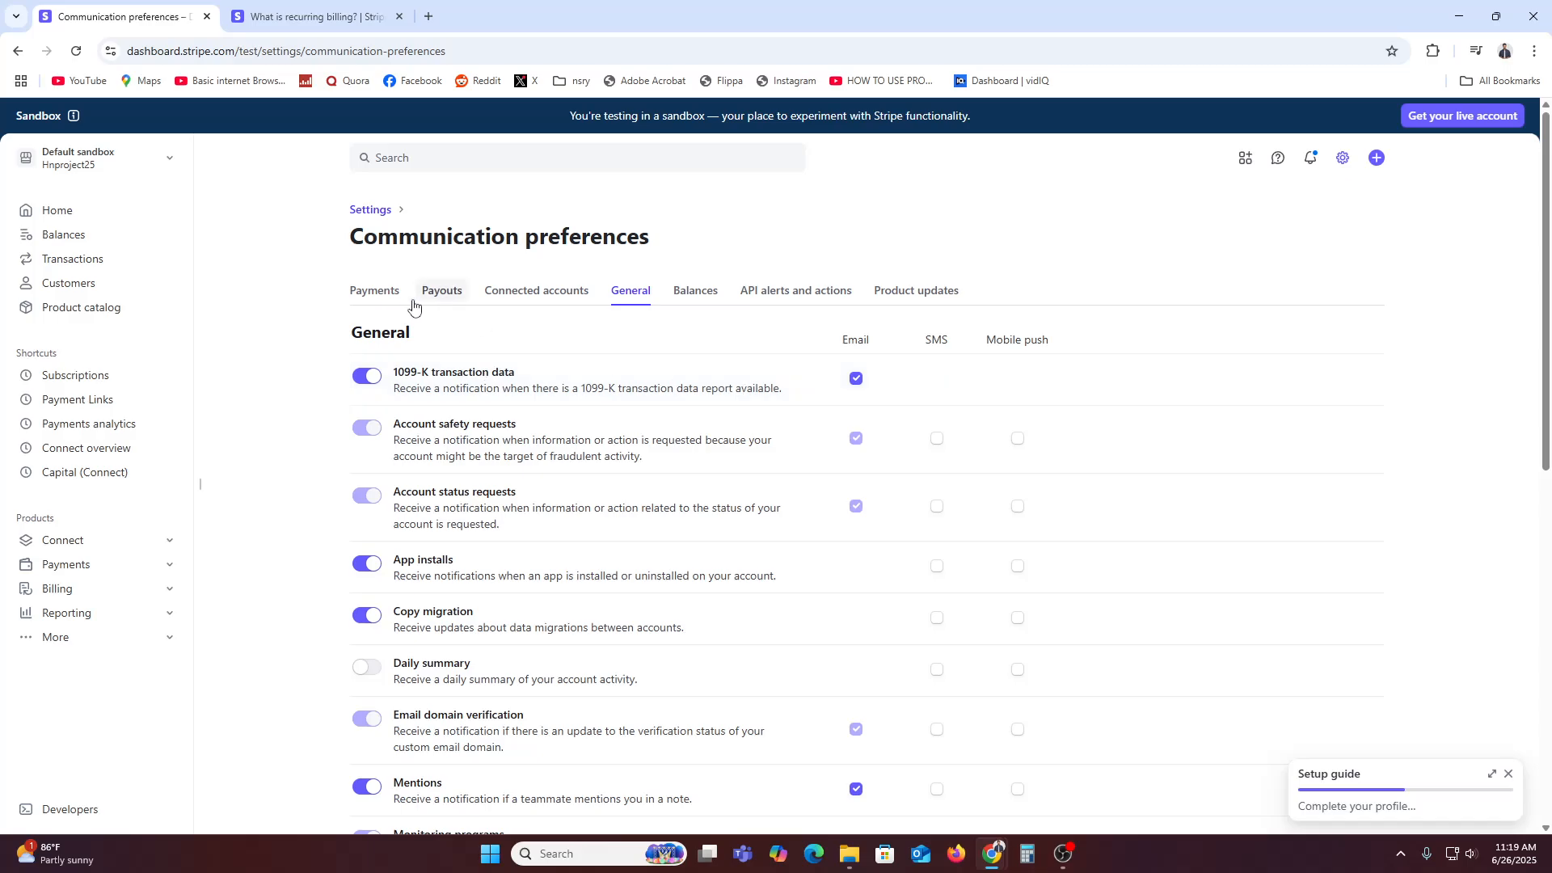
pyautogui.click(381, 297)
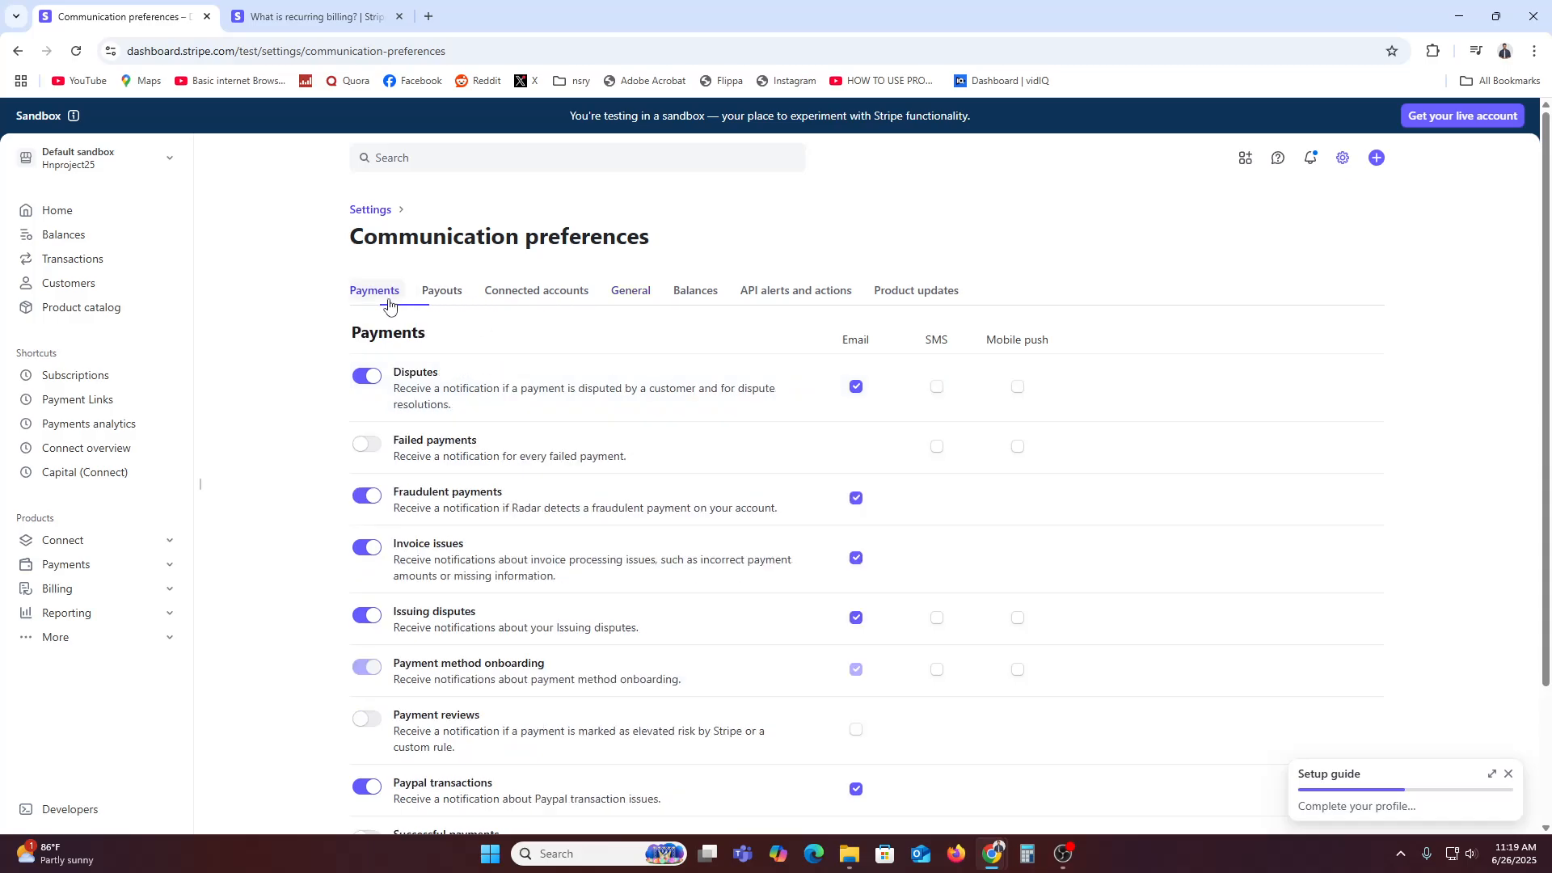
pyautogui.click(918, 291)
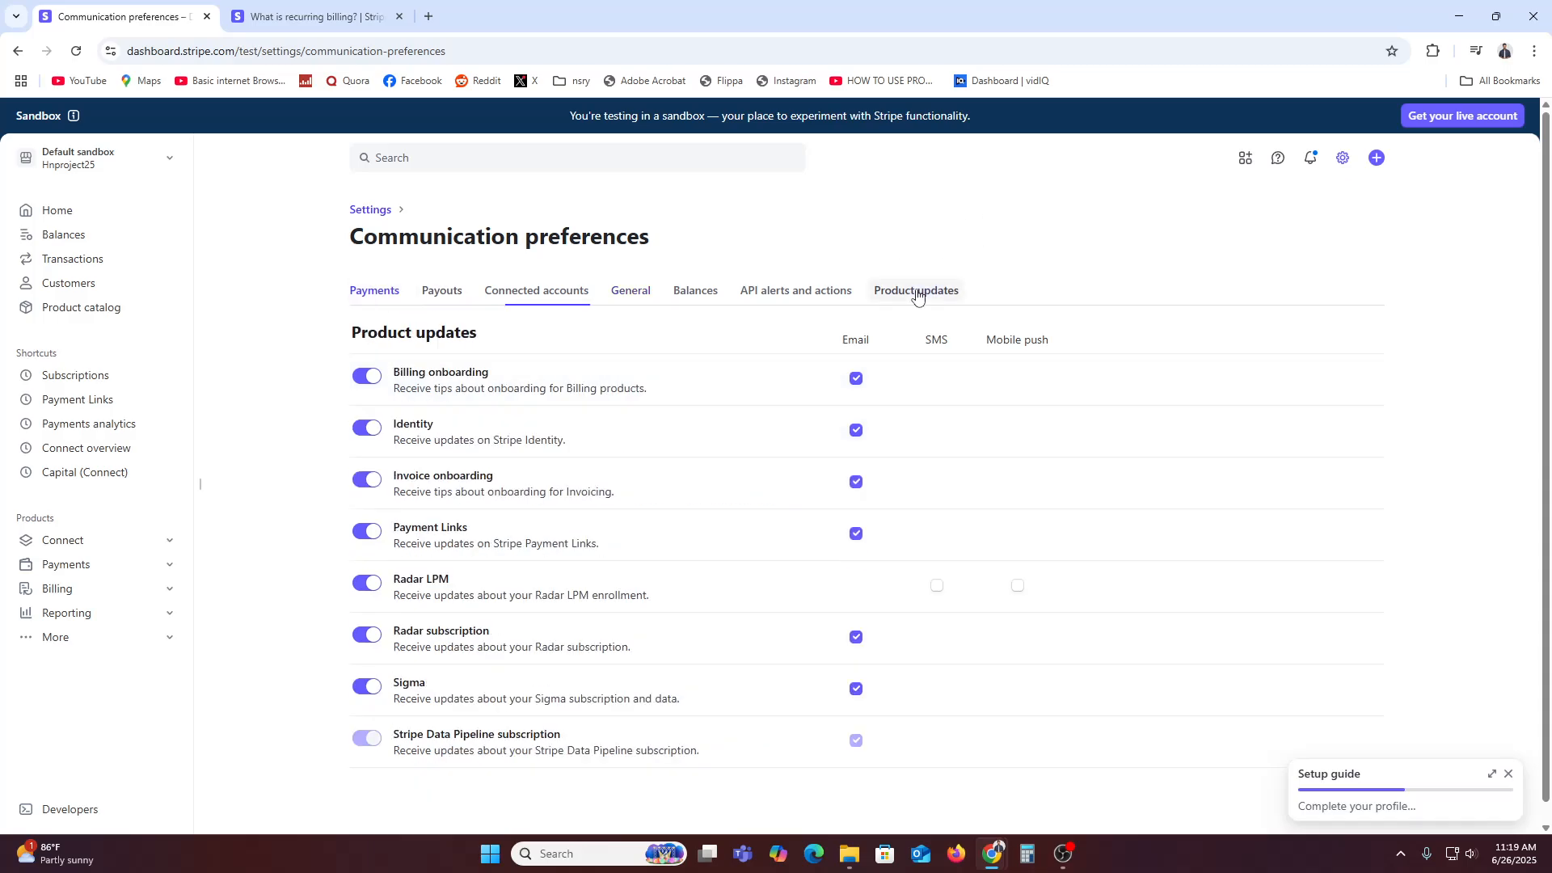
# Step: Turn on the payment notifications for Successful payments, Failed payments and Payment reviews
pyautogui.click(397, 299)
pyautogui.scroll(-2, 529, 432)
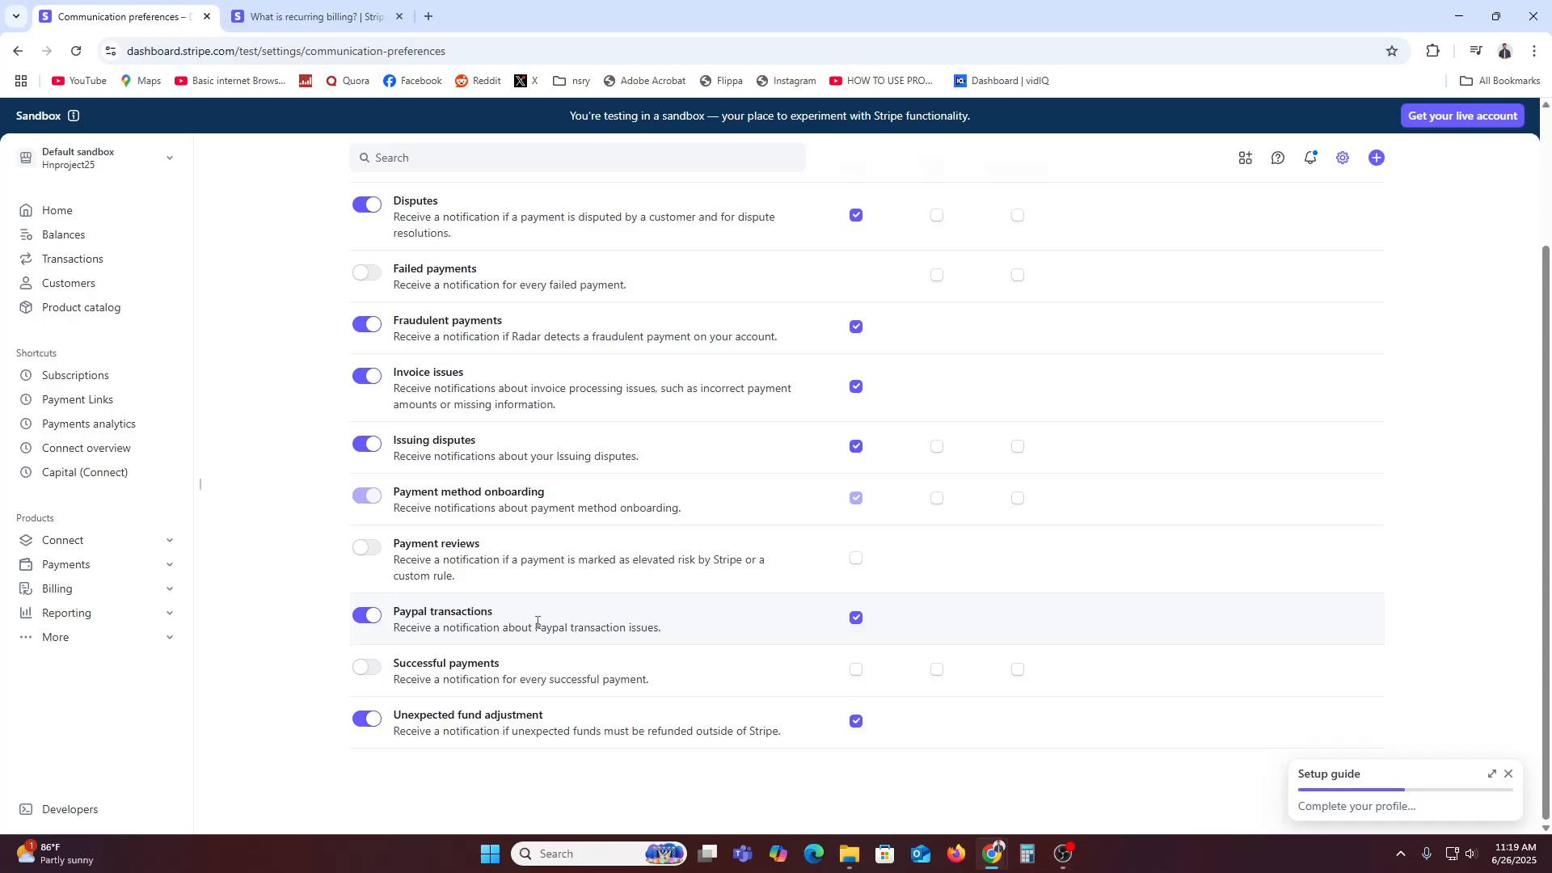
pyautogui.click(370, 668)
pyautogui.scroll(3, 857, 742)
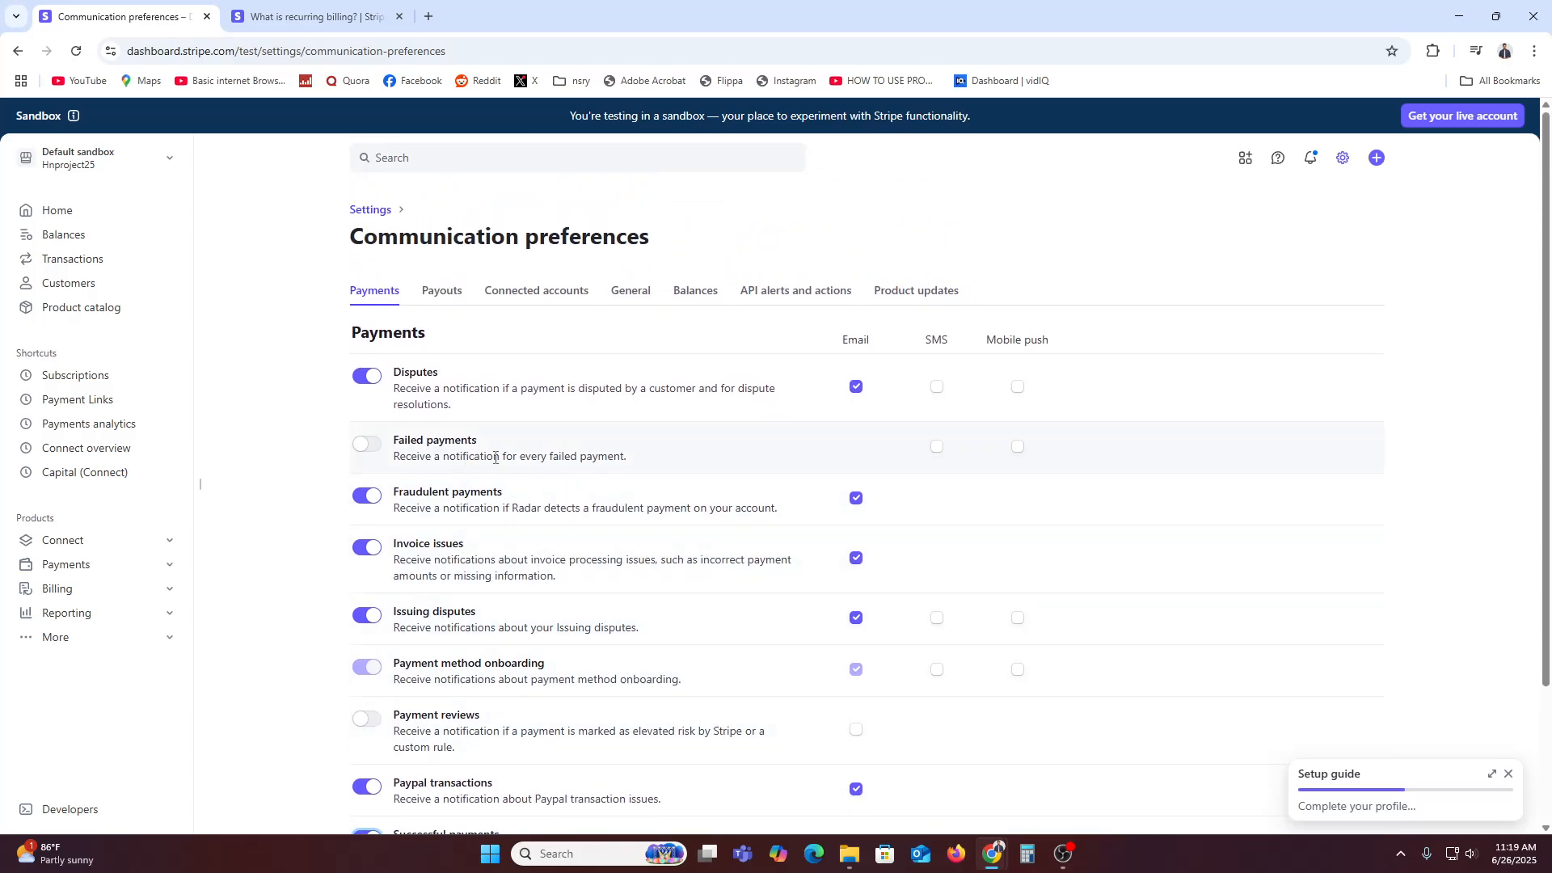
pyautogui.click(368, 443)
pyautogui.scroll(-2, 563, 602)
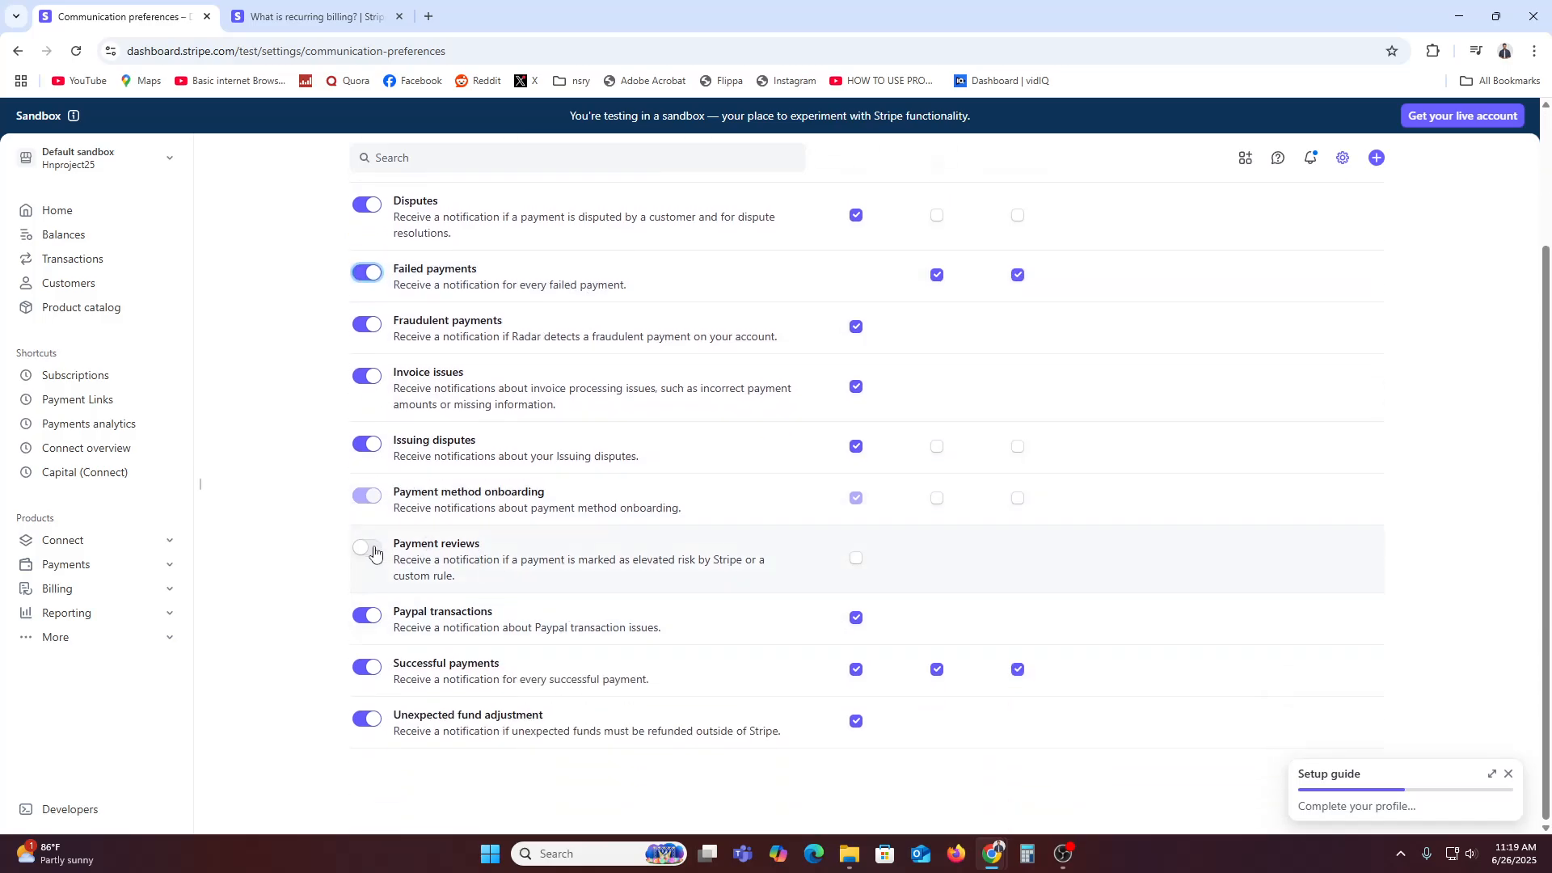
pyautogui.click(368, 547)
pyautogui.scroll(2, 703, 687)
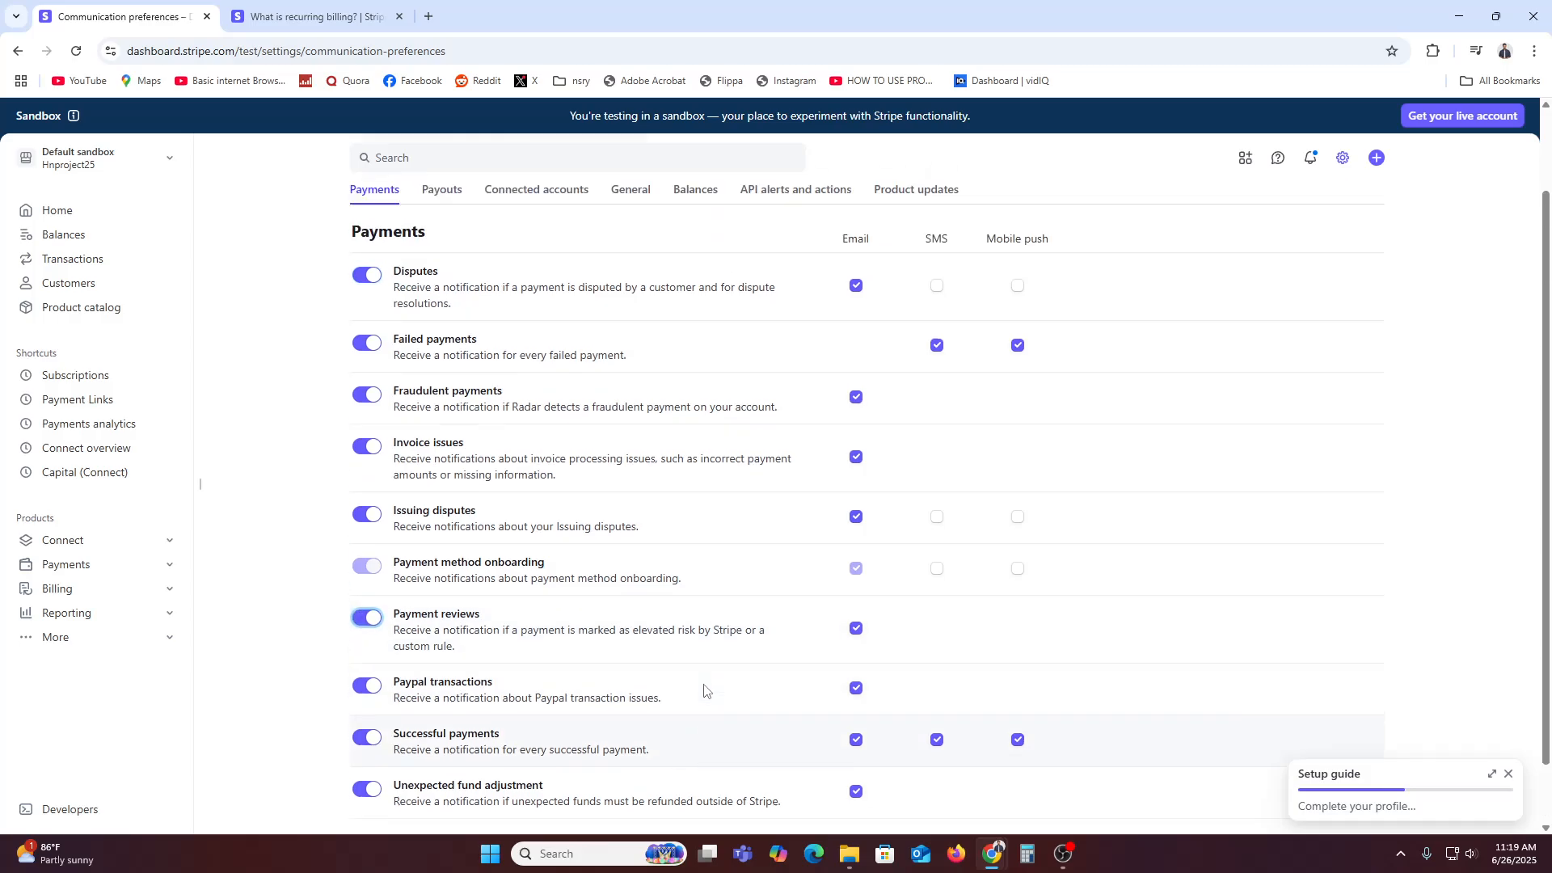
pyautogui.scroll(-2, 855, 656)
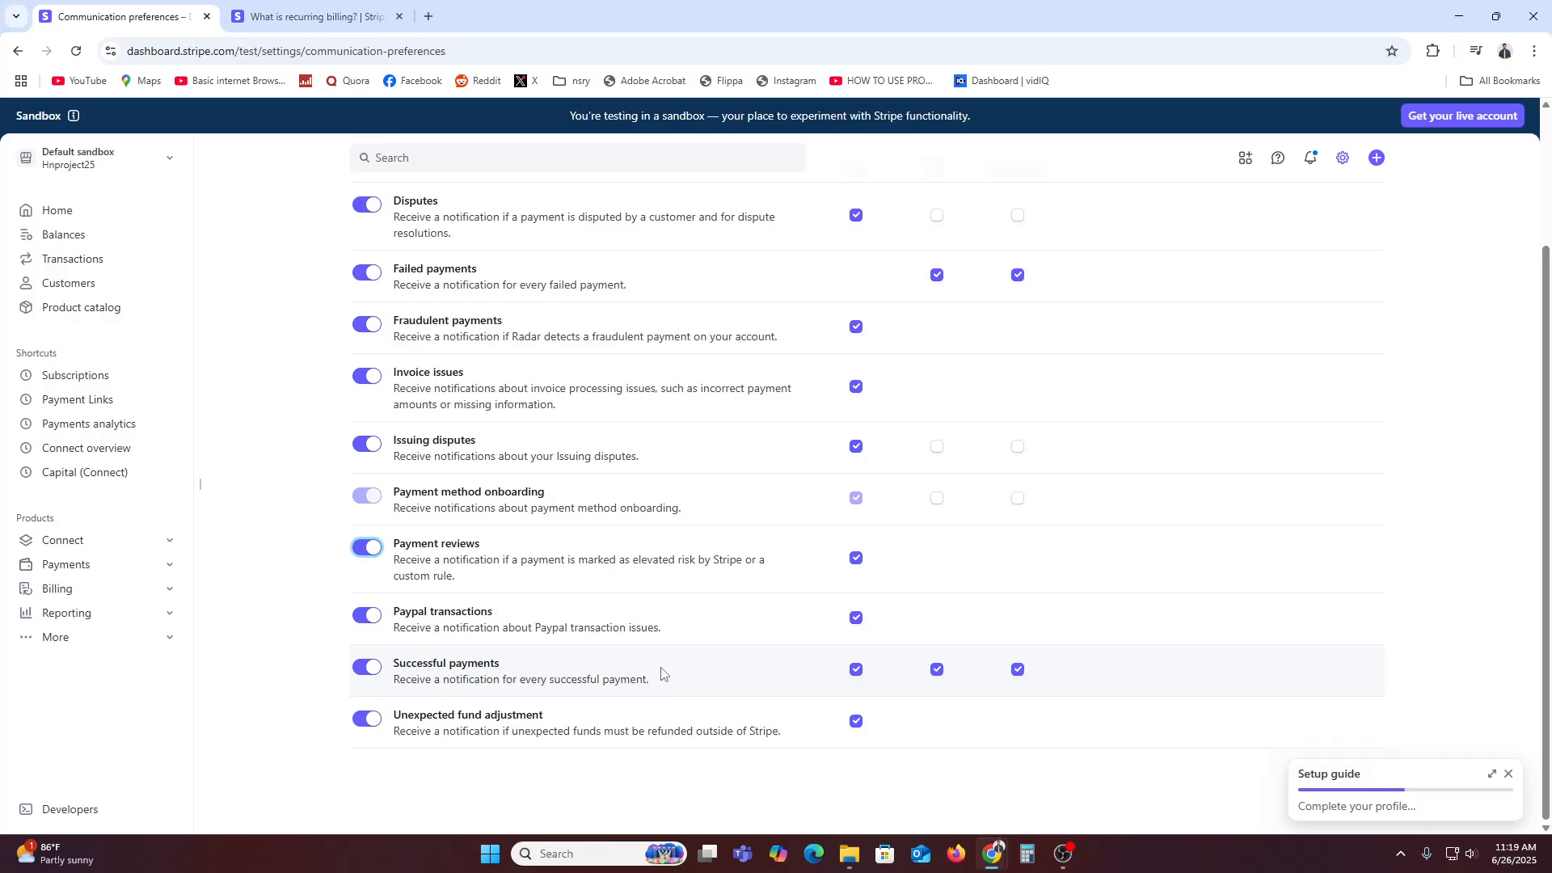
pyautogui.scroll(2, 663, 674)
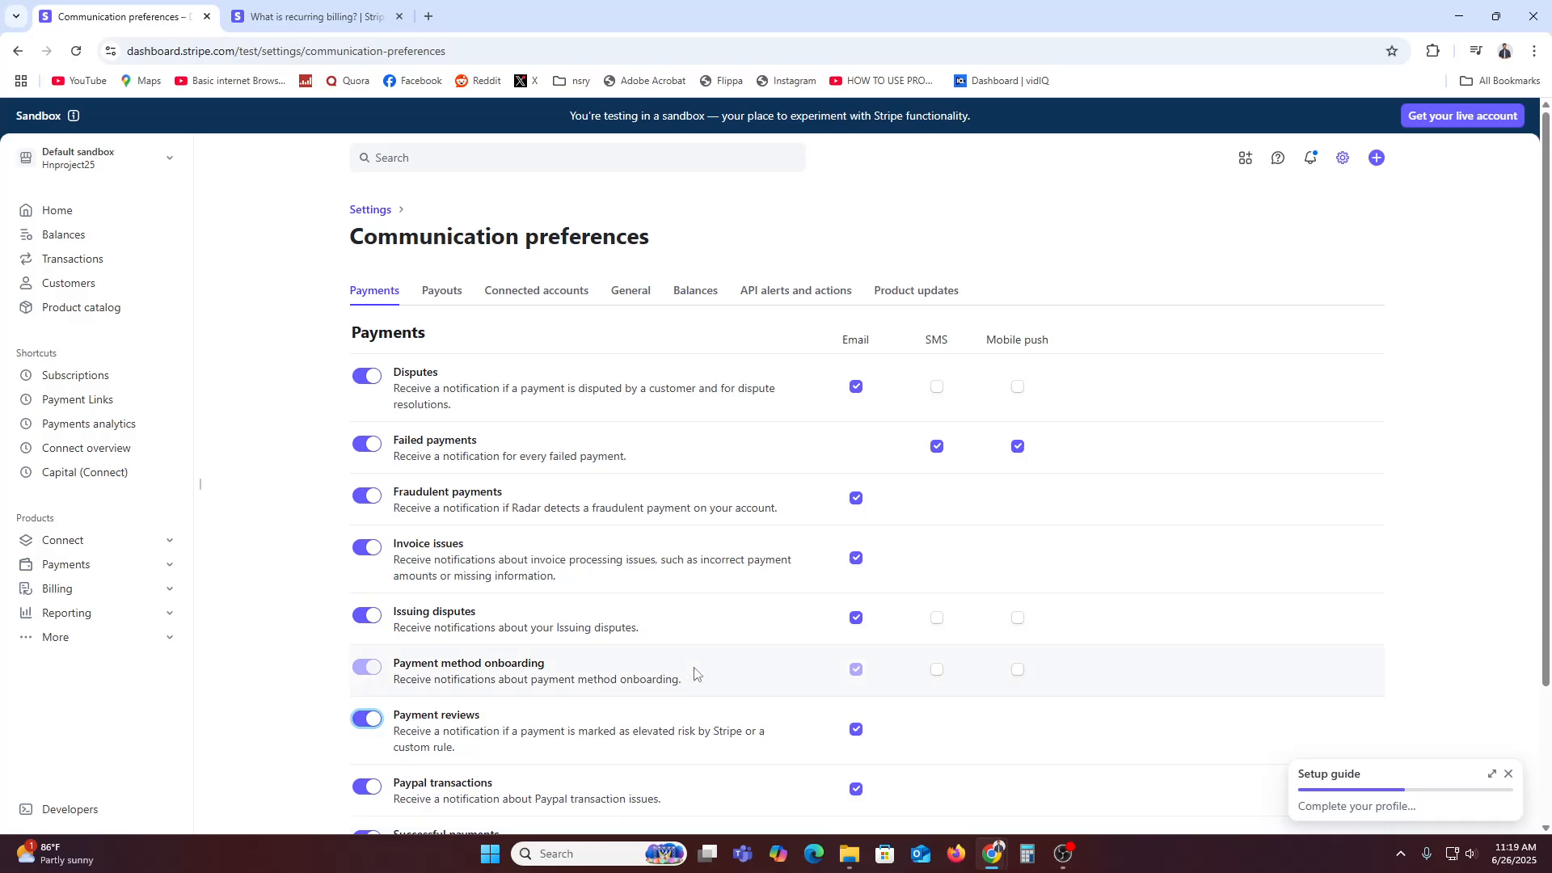
# Step: Review the notification preferences for Payouts, Connected accounts, General, Balances, API alerts and actions, and Product updates
pyautogui.click(439, 292)
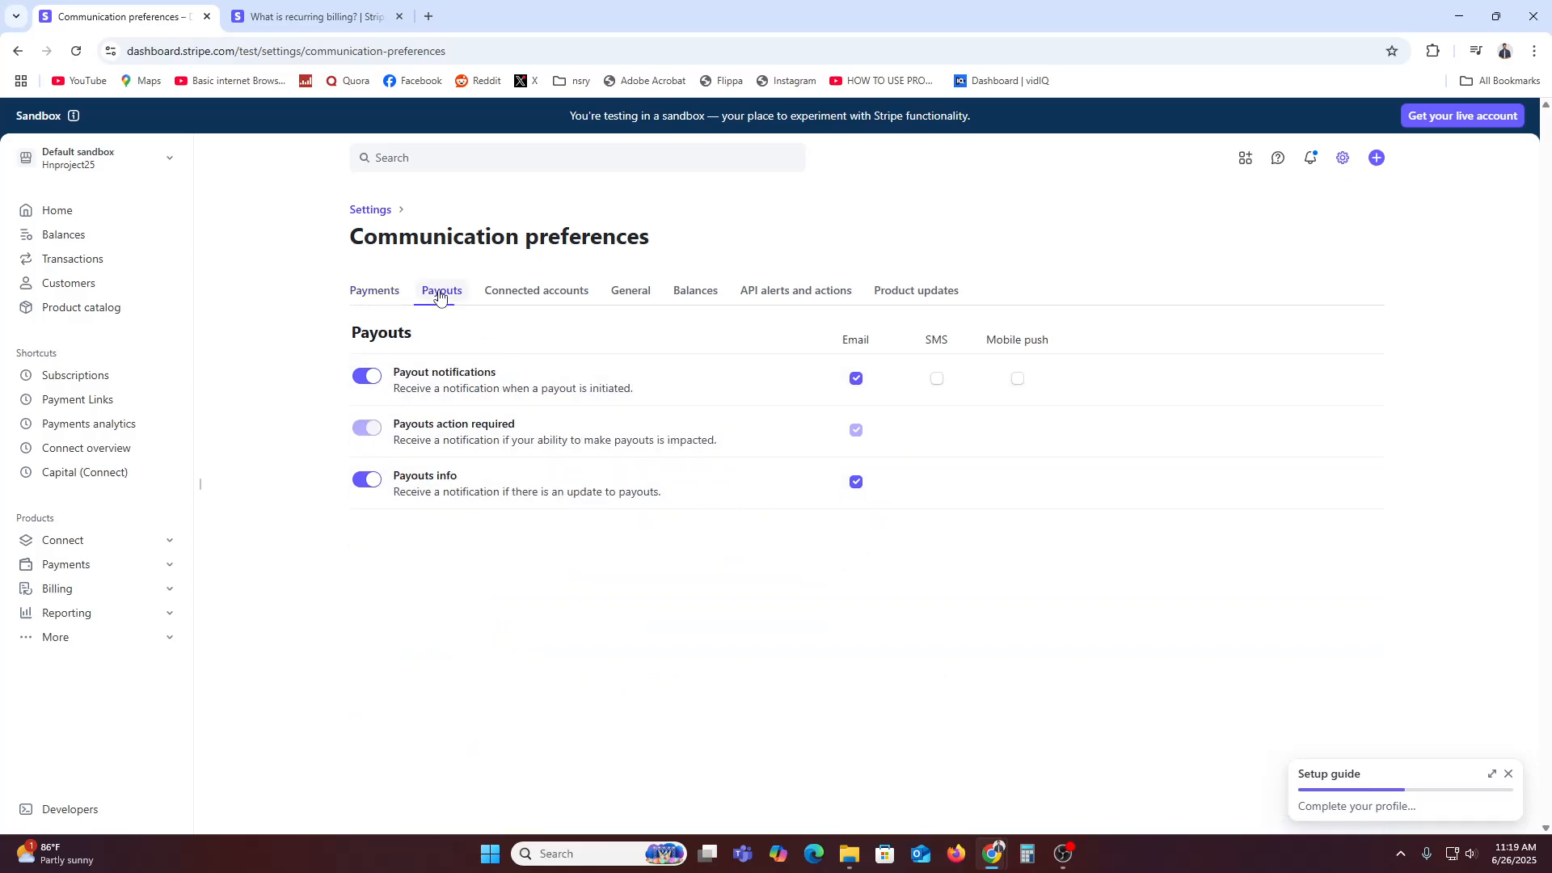
pyautogui.click(538, 299)
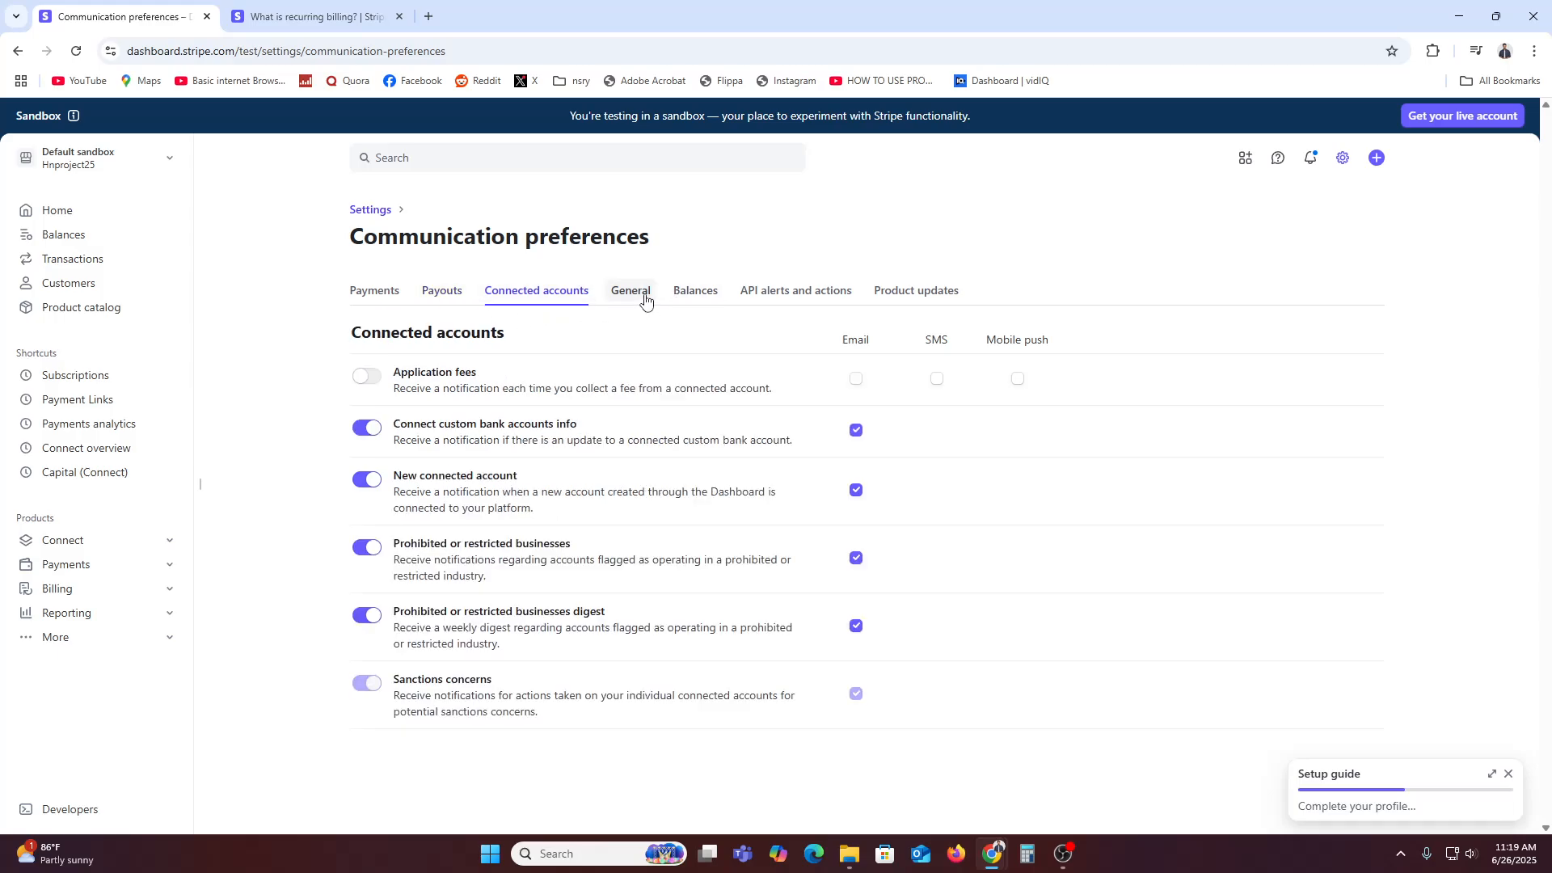
pyautogui.click(645, 301)
pyautogui.click(705, 303)
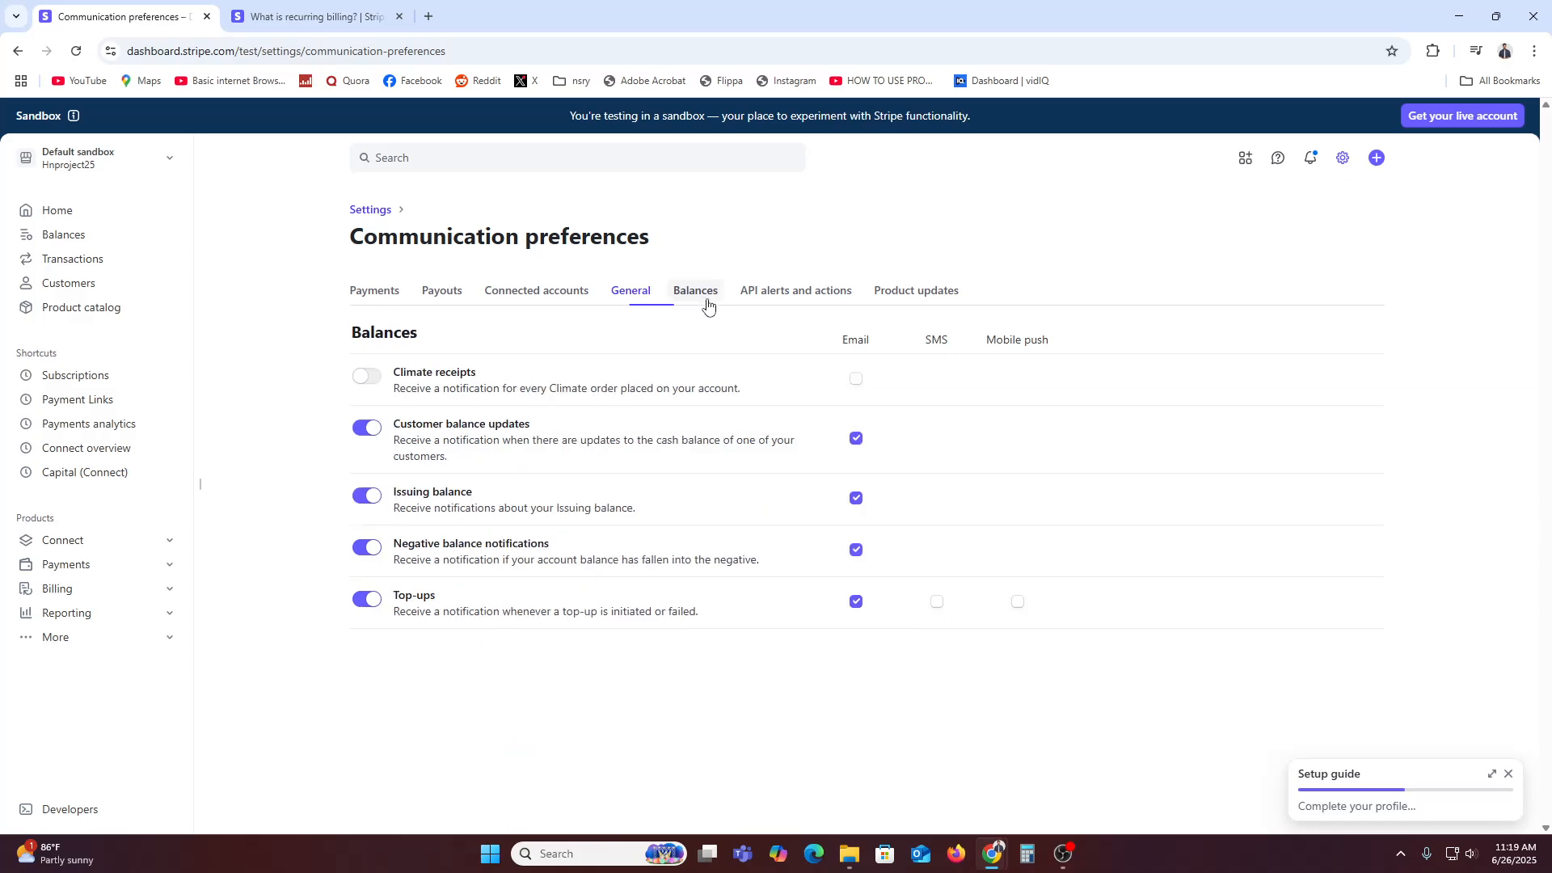
pyautogui.click(783, 296)
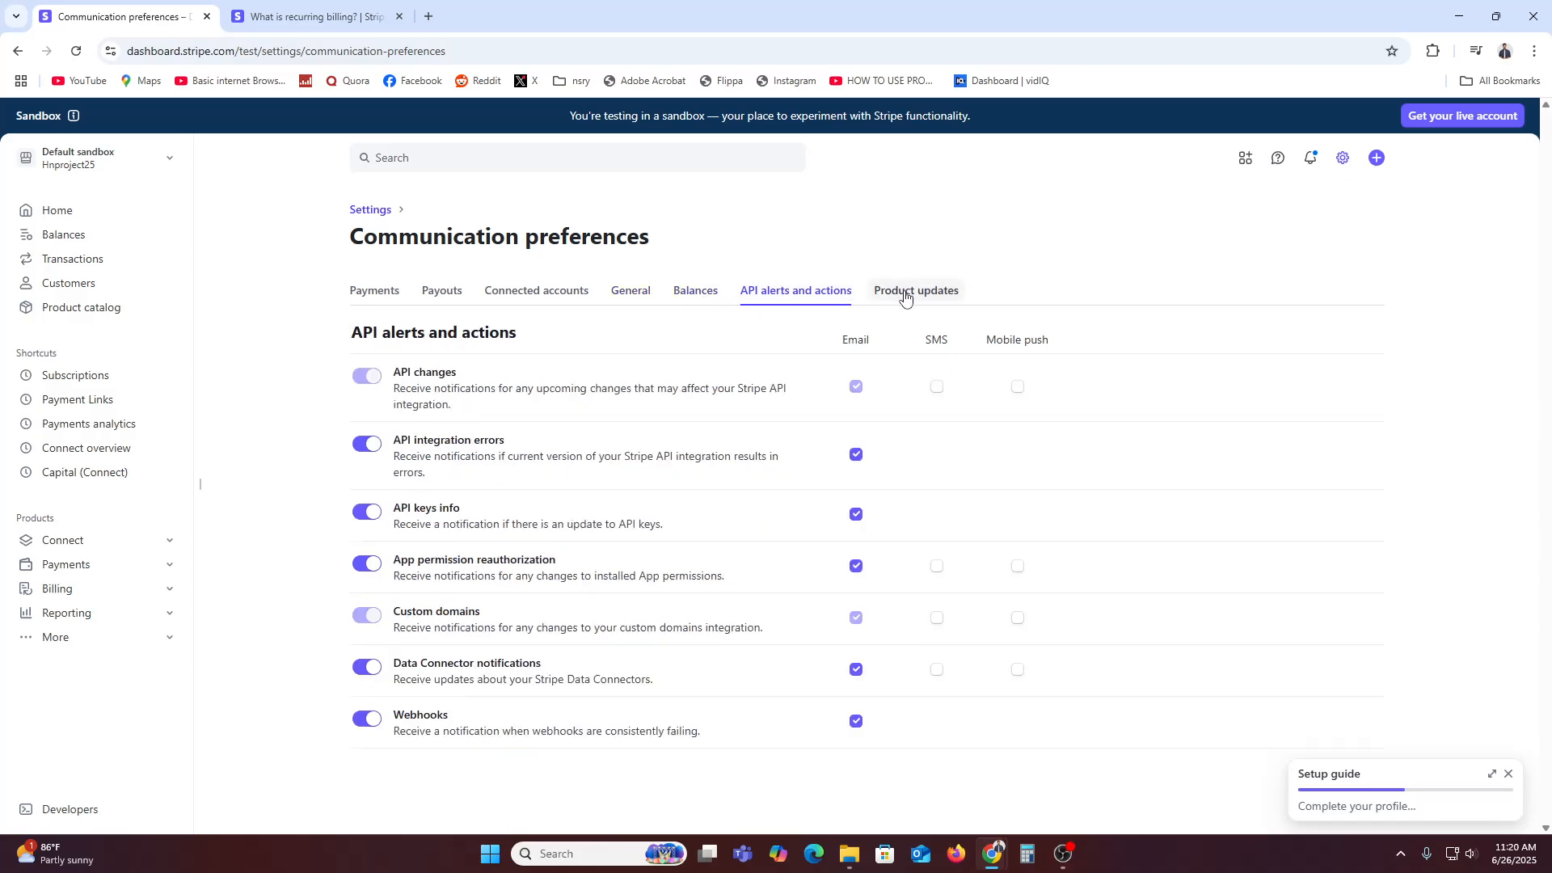
pyautogui.click(903, 294)
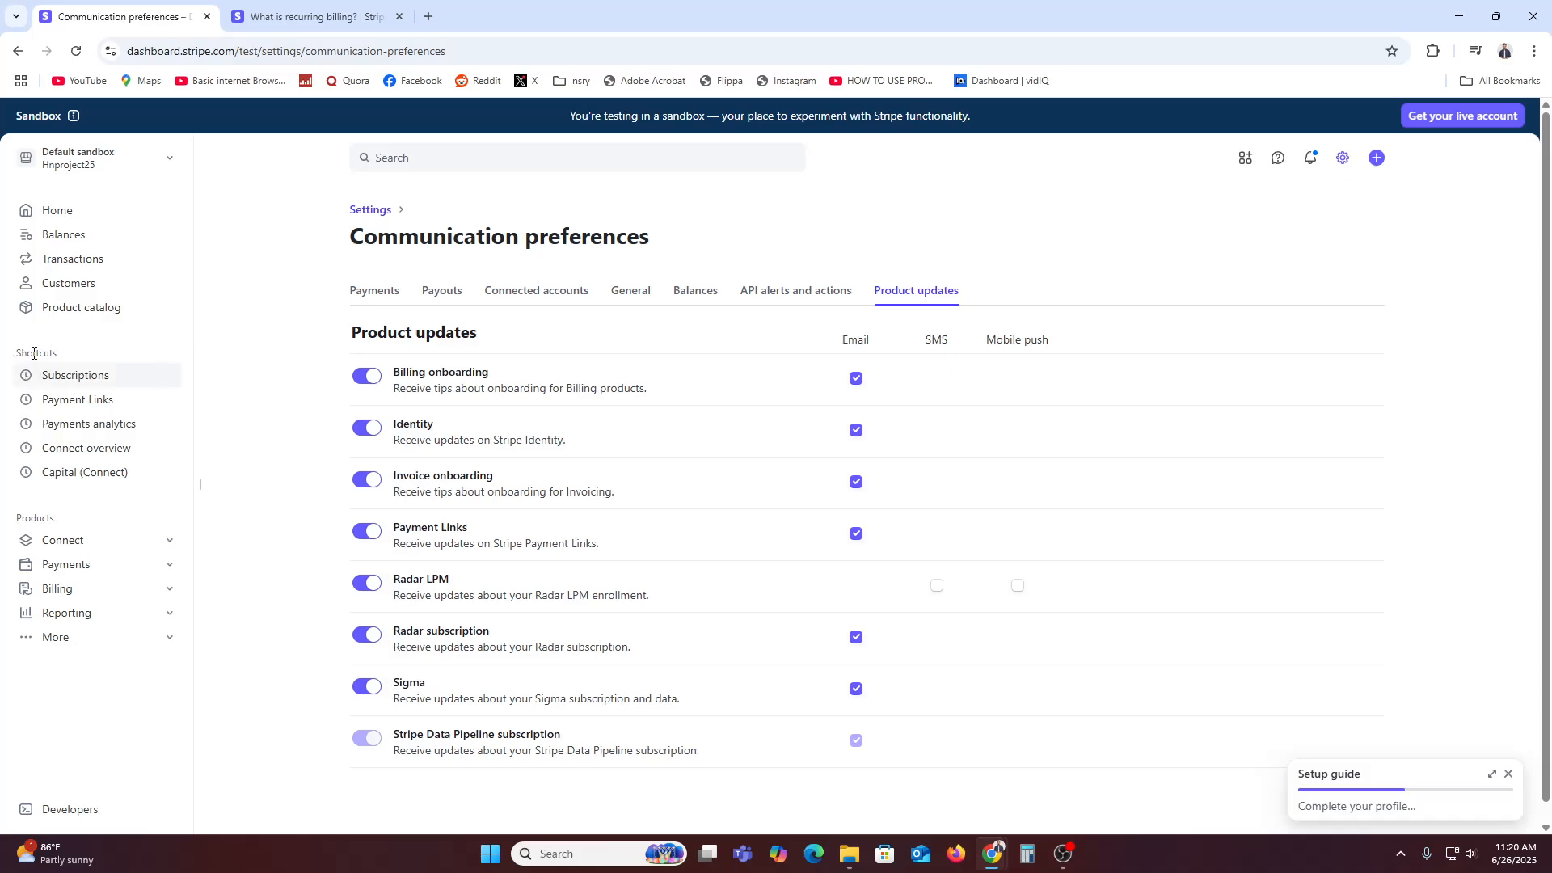
# Step: Open the Subscriptions page, check its test clocks and migrations, and return to the list of all subscriptions
pyautogui.click(70, 380)
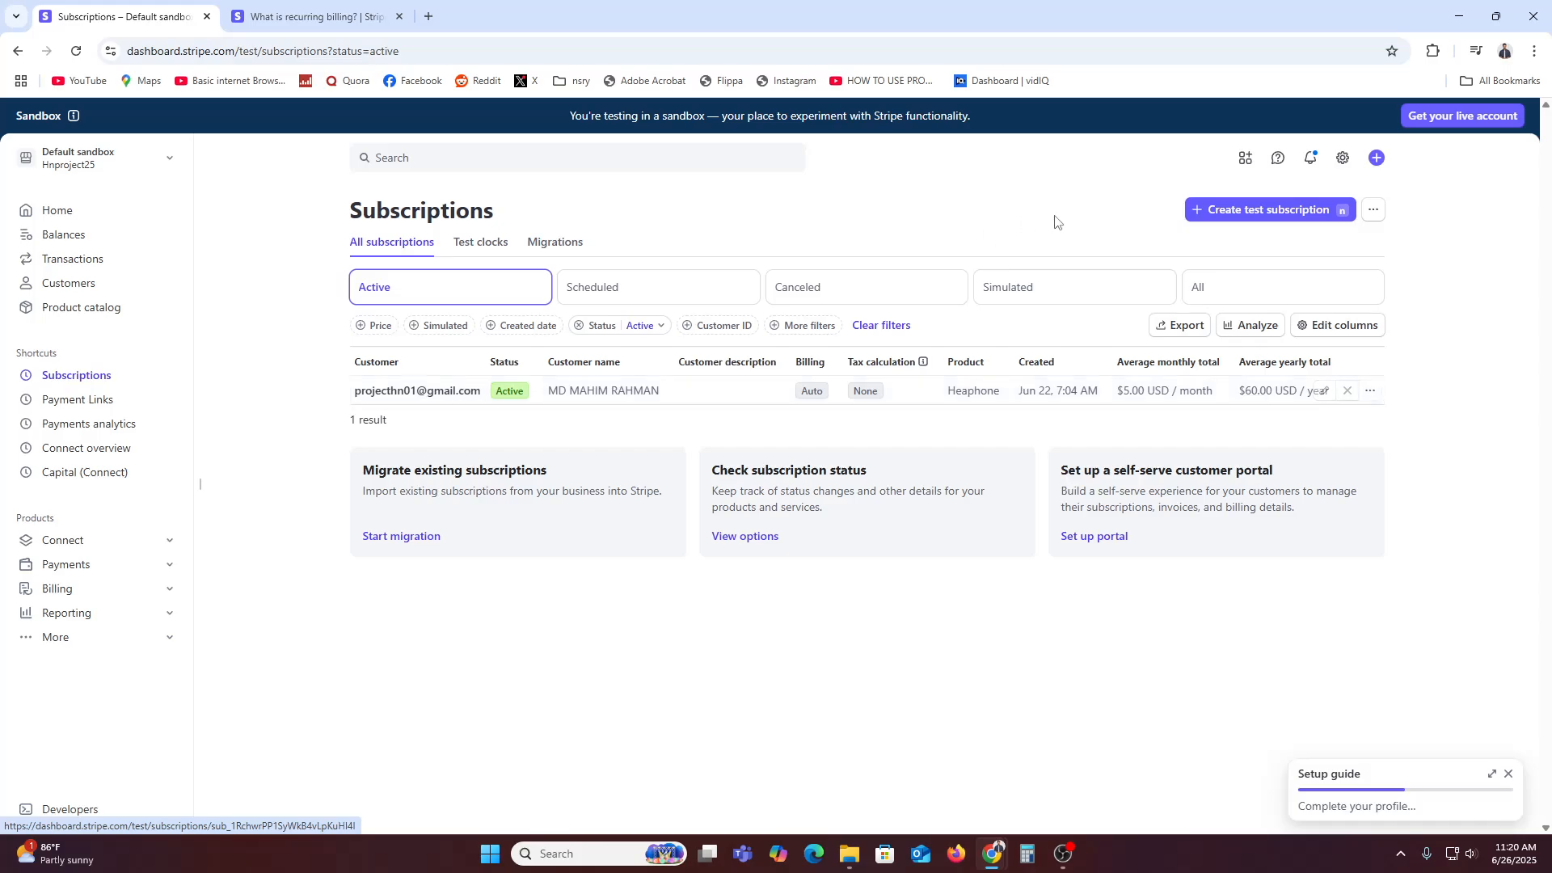
pyautogui.click(483, 243)
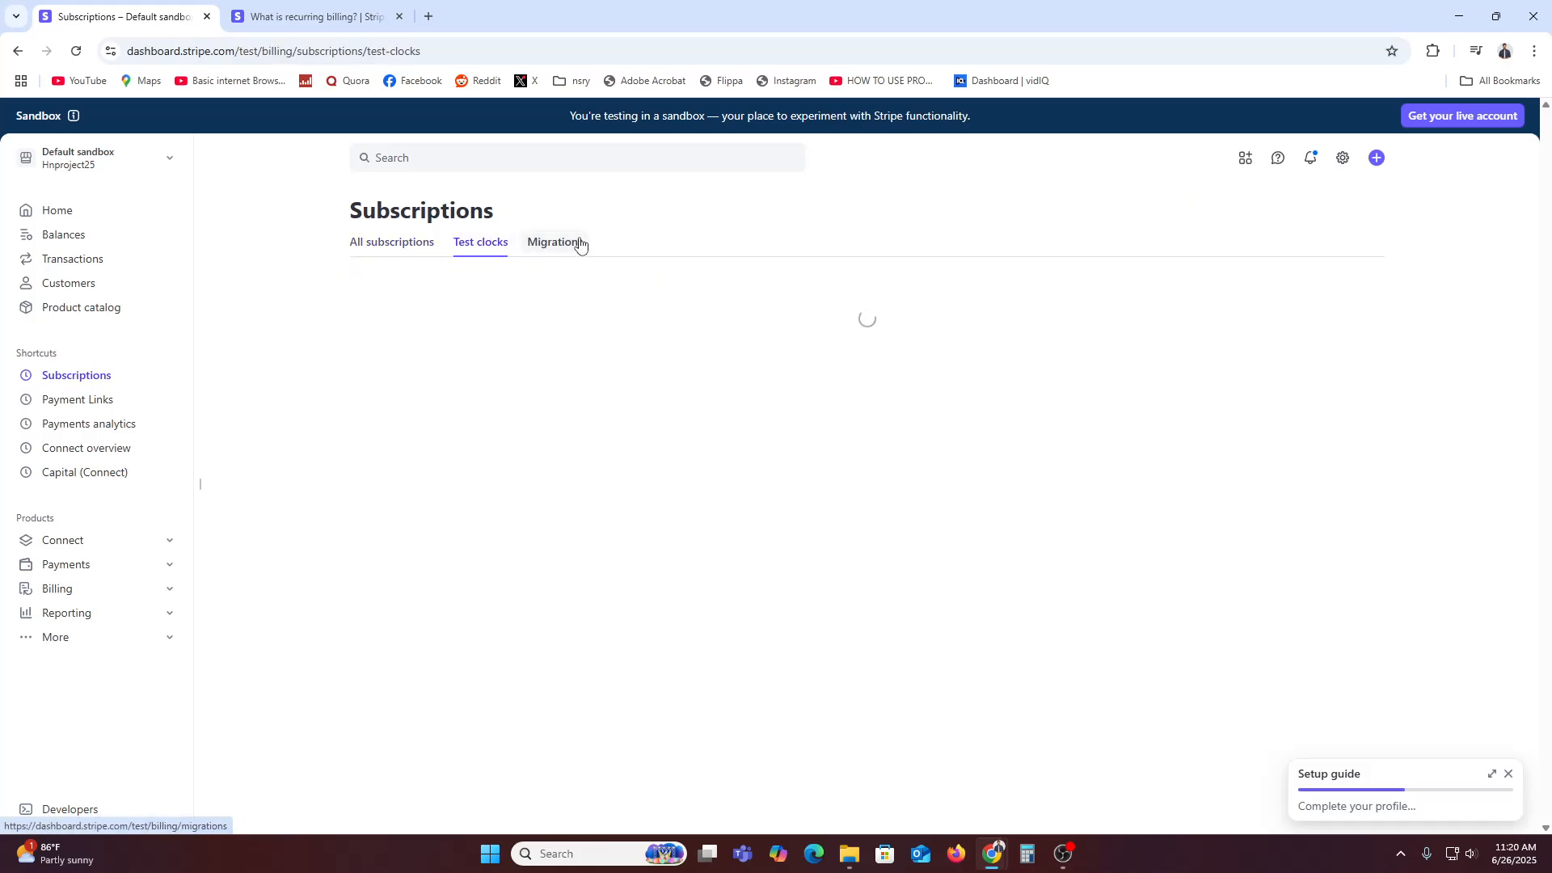
pyautogui.click(577, 243)
pyautogui.click(422, 256)
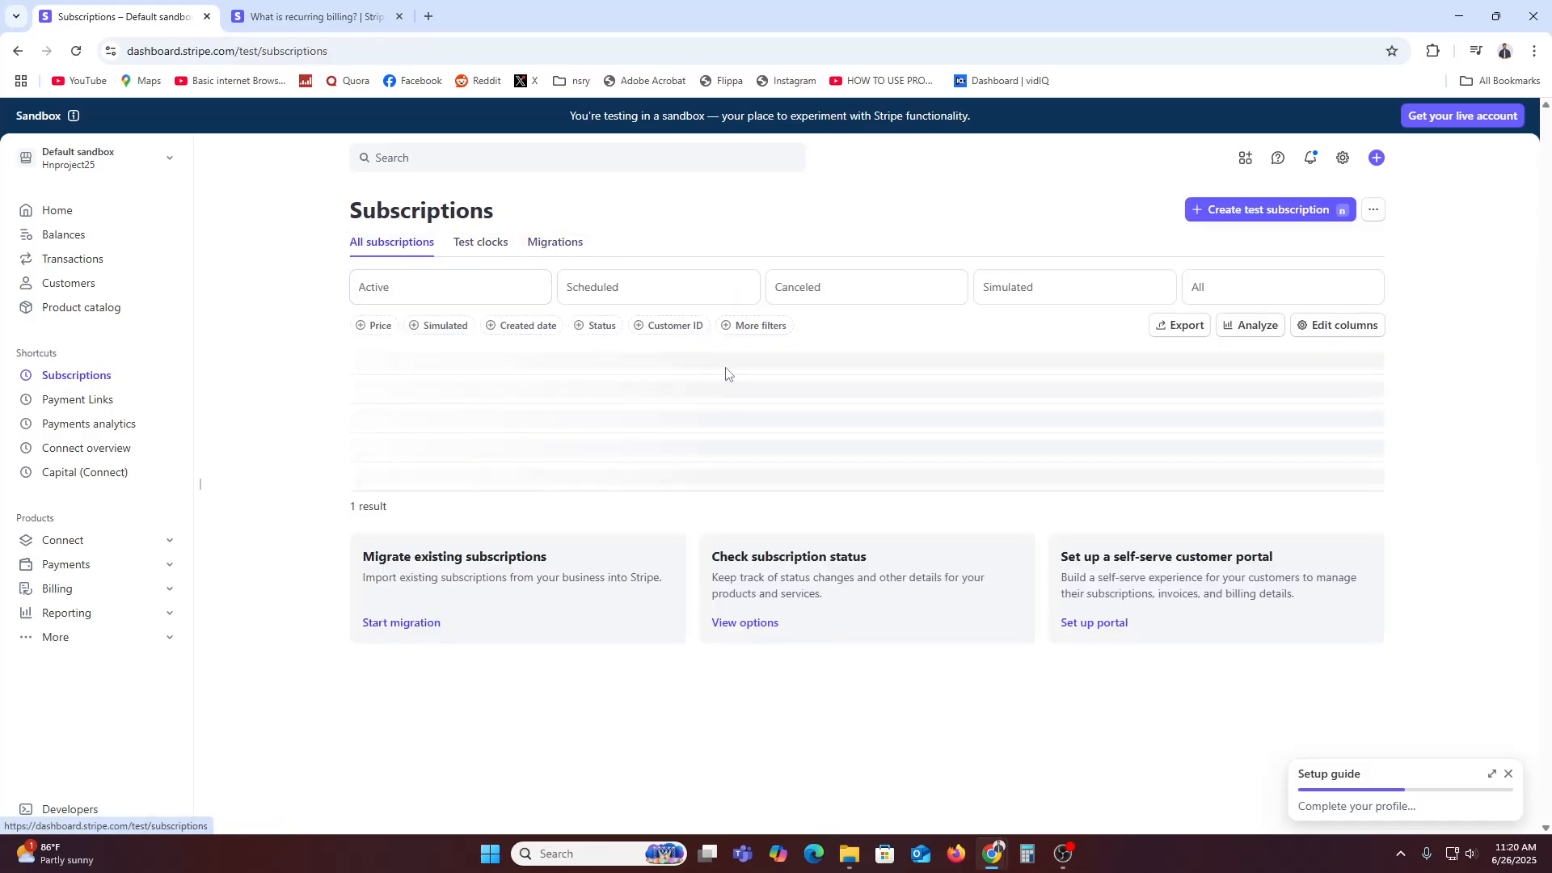